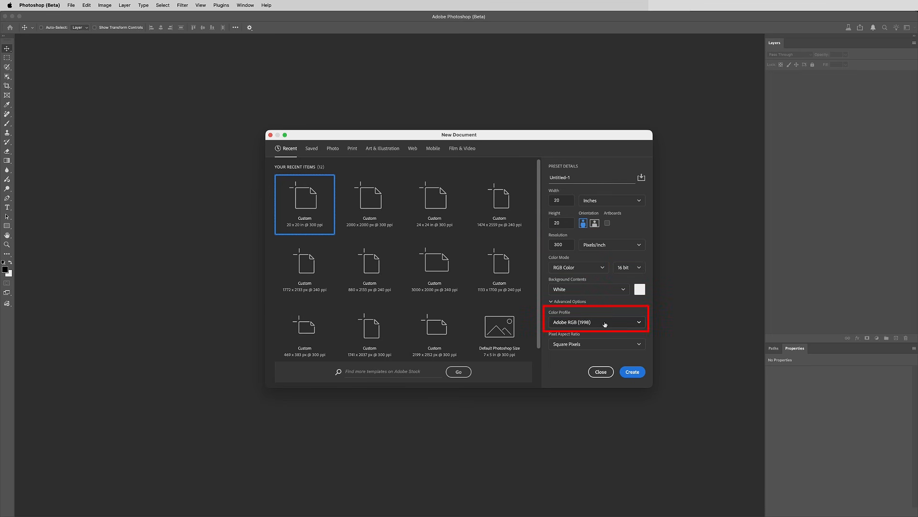
Create the 20 × 20 inch, 300 ppi, 16-bit Adobe RGB (1998) document and switch to Lightroom Classic.
click(627, 371)
key(super+Tab)
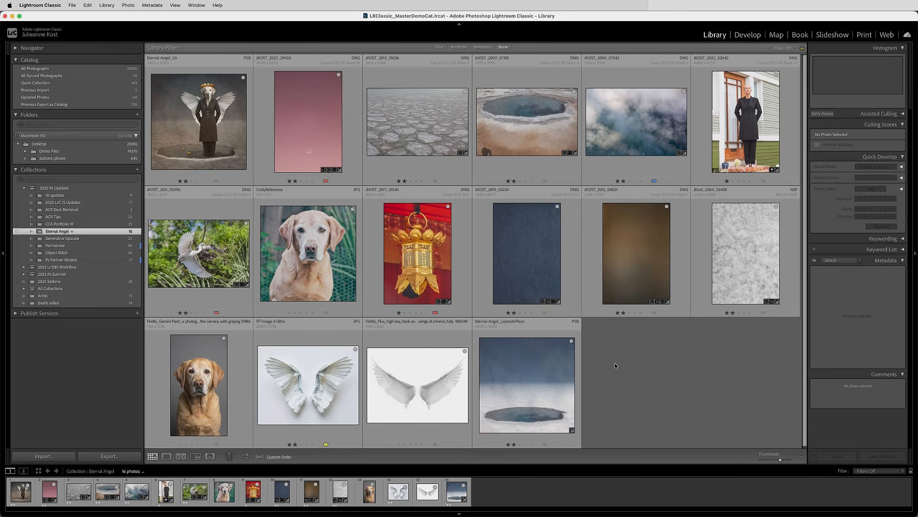
Select the eleven photos from the pink sky through the grey stone texture and open them as Smart Object Layers in Photoshop.
click(320, 130)
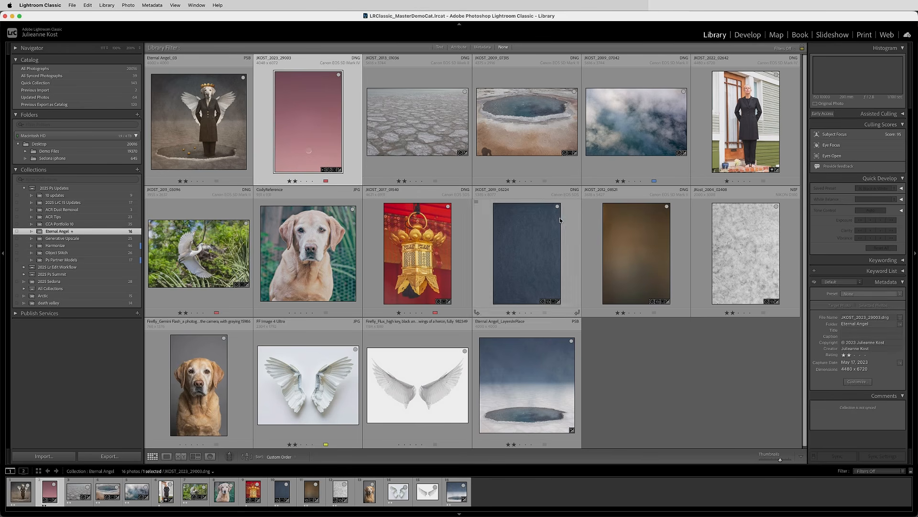
shift+click(721, 250)
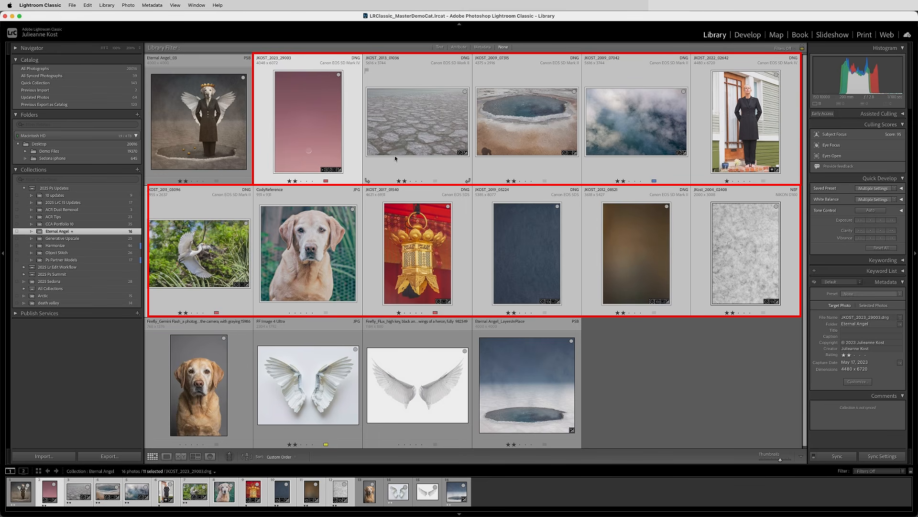
click(130, 6)
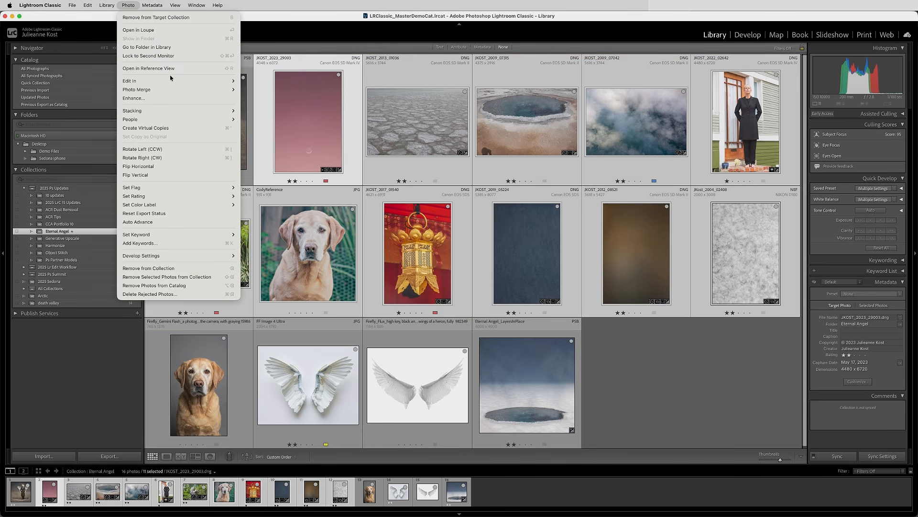
mouse_move(173, 80)
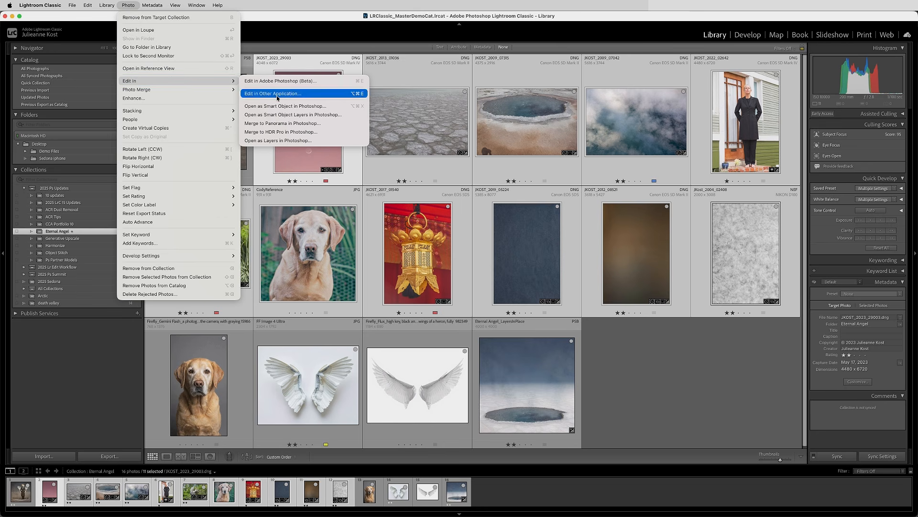
click(350, 117)
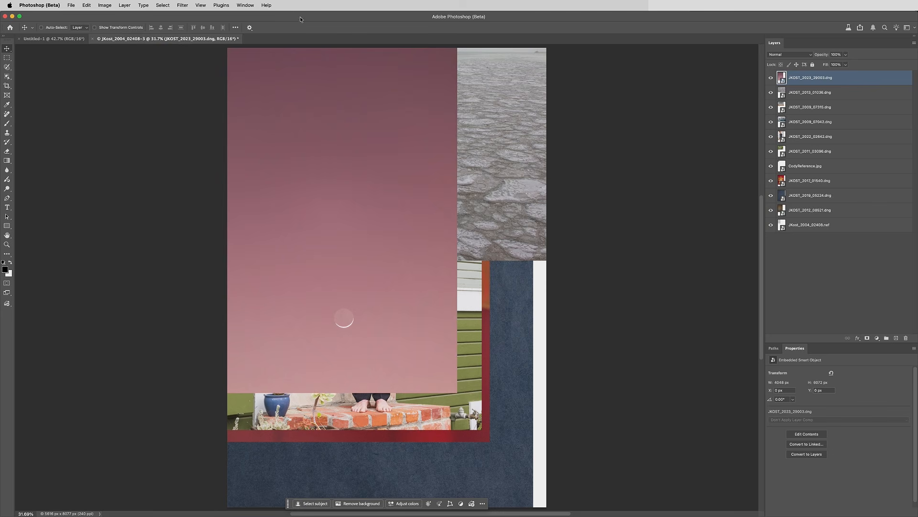
Tile the two open document windows so the blank canvas and the layered document sit side by side.
click(246, 5)
mouse_move(251, 18)
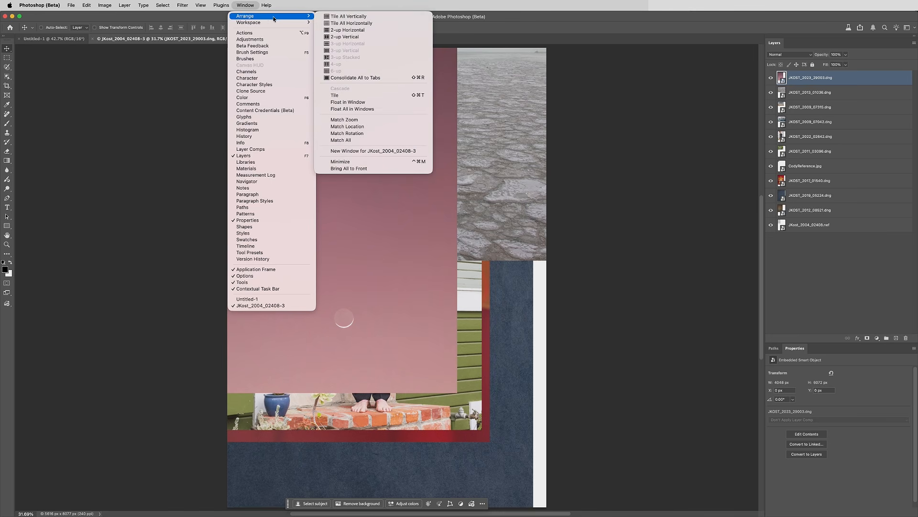
click(359, 96)
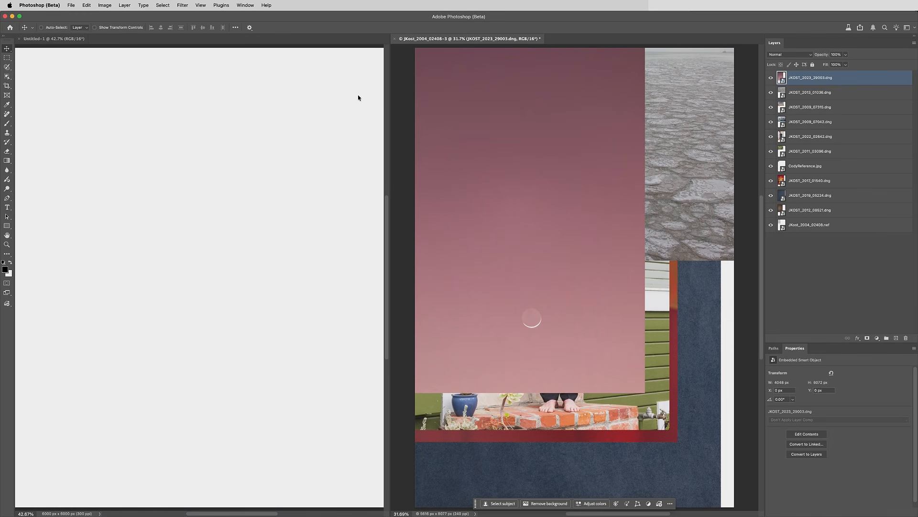
Copy all eleven Smart Object layers into the blank Untitled-1 document and close the source document without saving.
shift+click(818, 226)
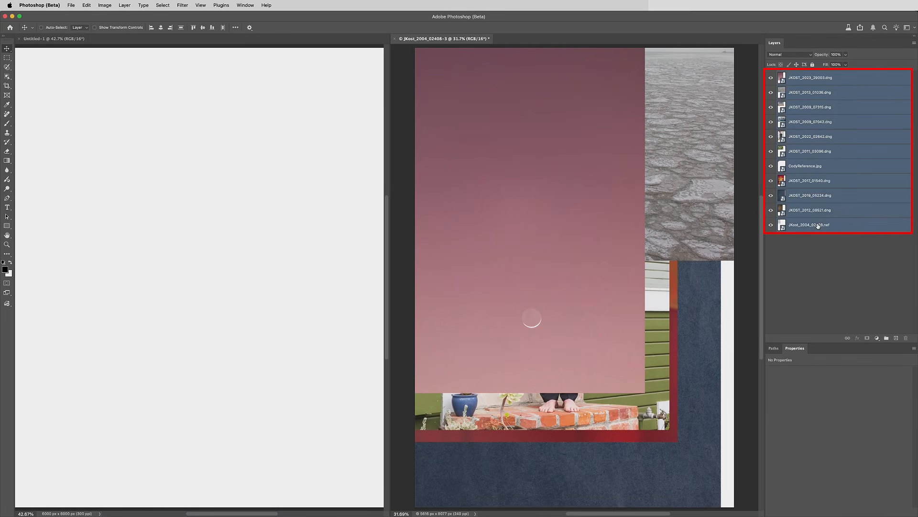
drag(818, 225, 177, 267)
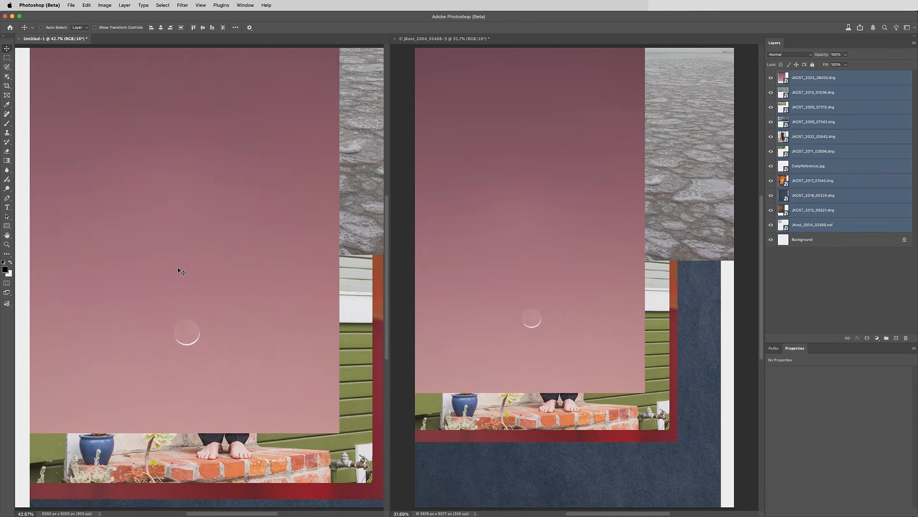
click(395, 38)
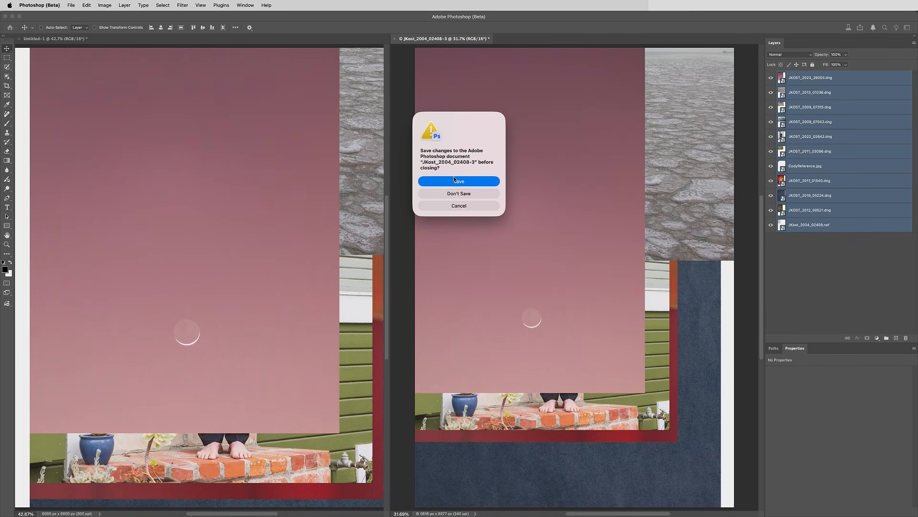
click(460, 193)
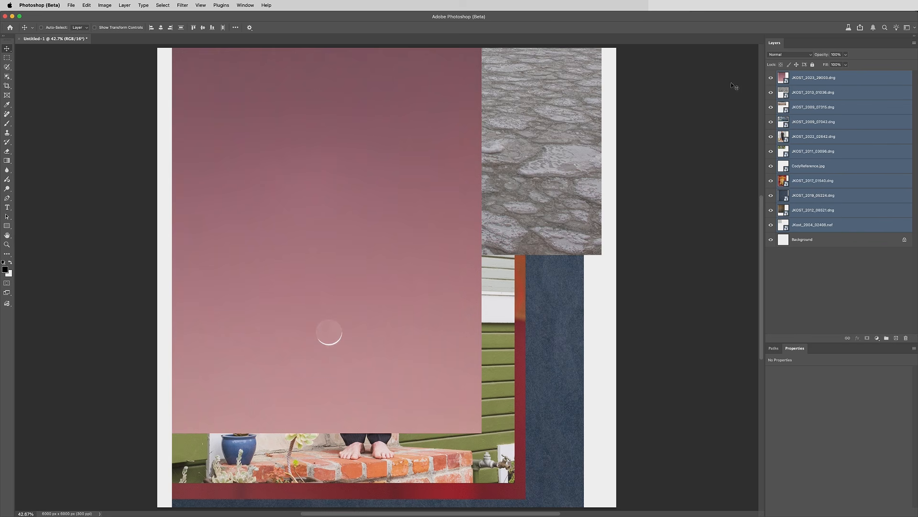
Reverse the stacking order of the copied layers and hide every layer except the pink sky, JKOST_2023_29003.dng.
click(125, 6)
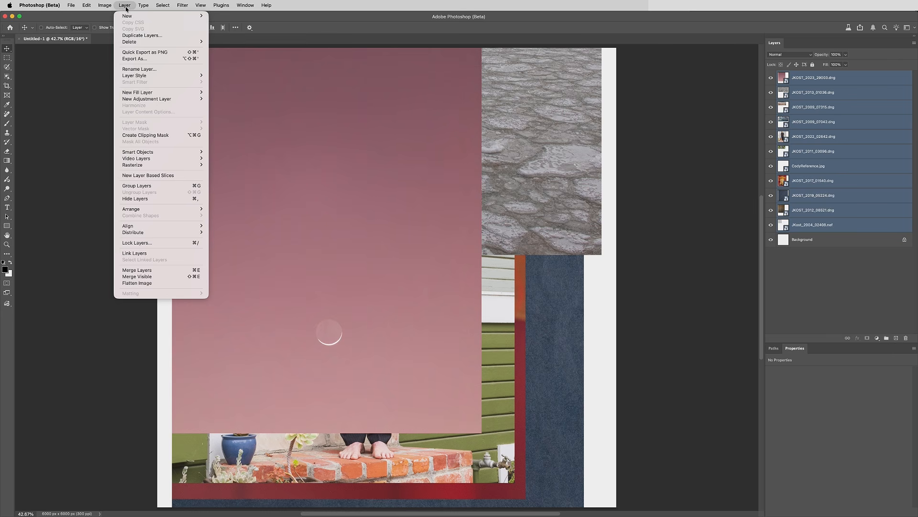
mouse_move(157, 209)
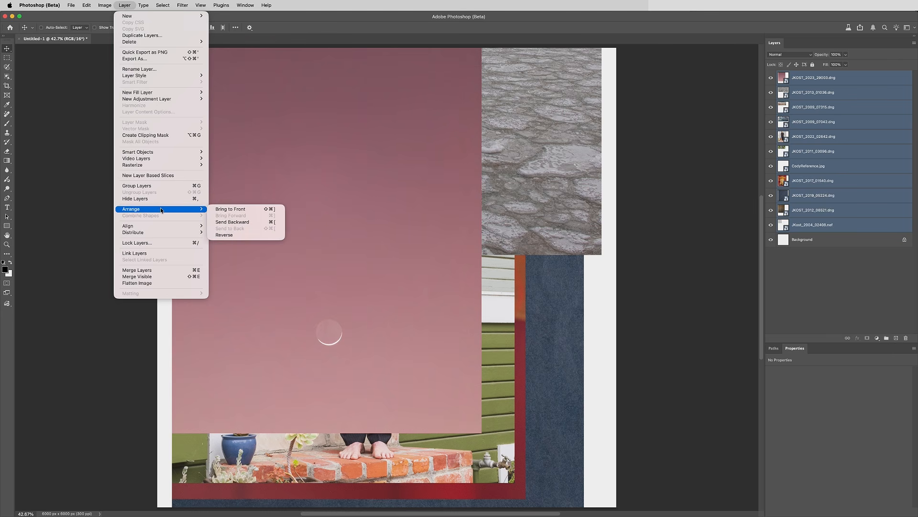
click(249, 235)
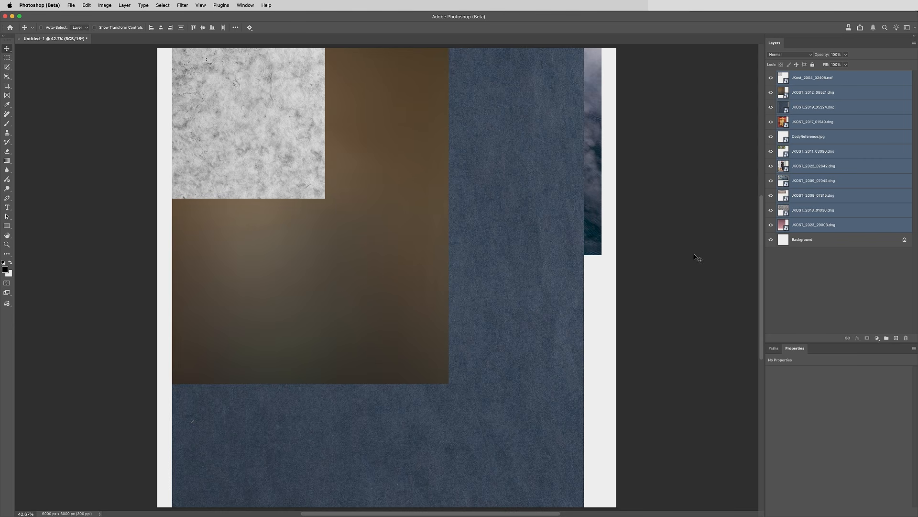
click(814, 226)
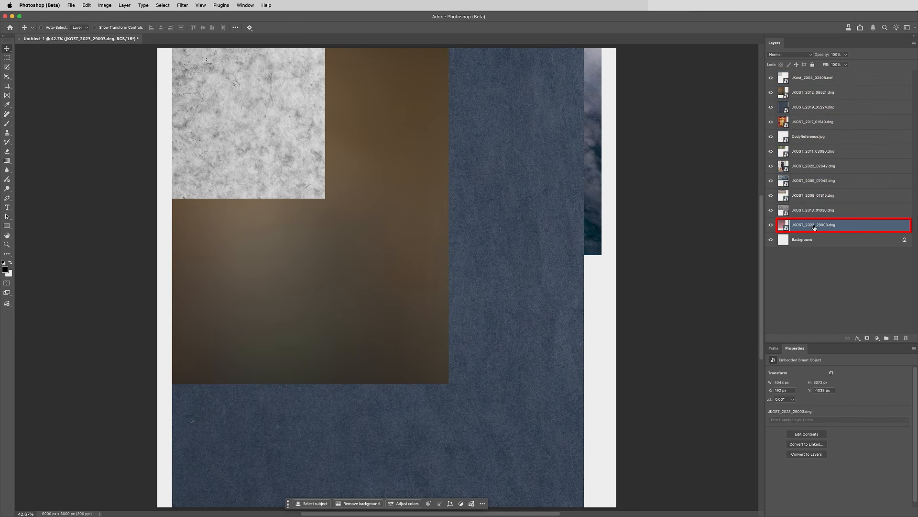
click(771, 227)
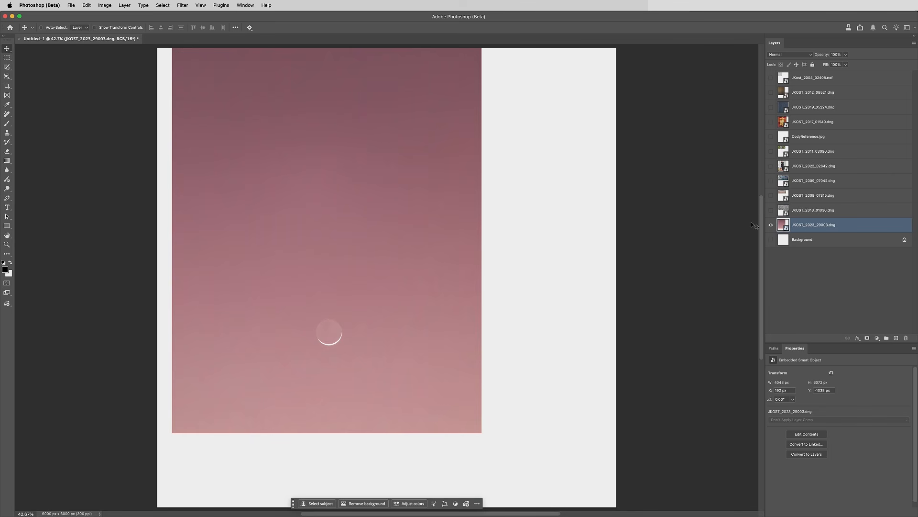
click(7, 48)
click(94, 28)
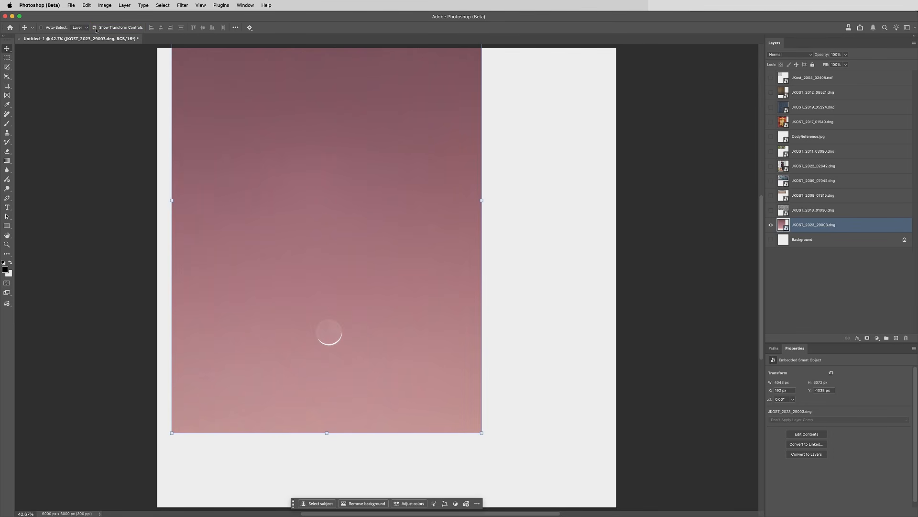
click(95, 27)
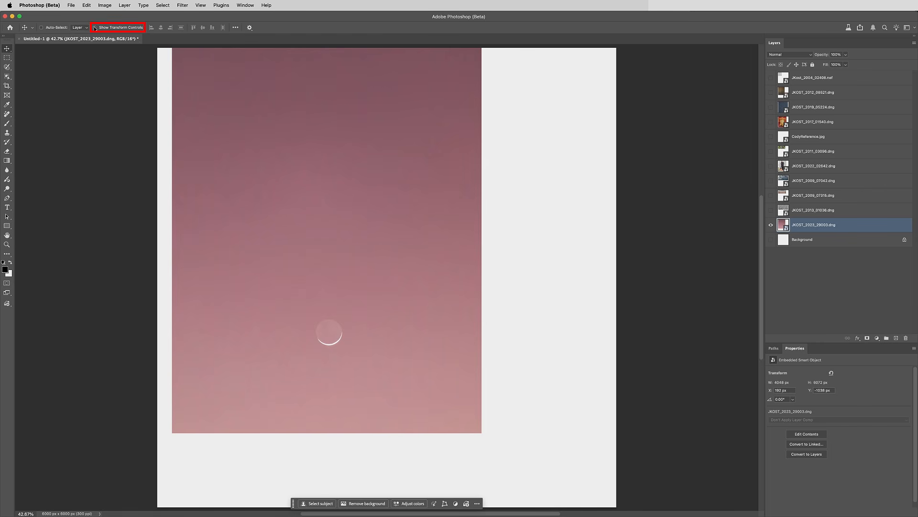
click(87, 5)
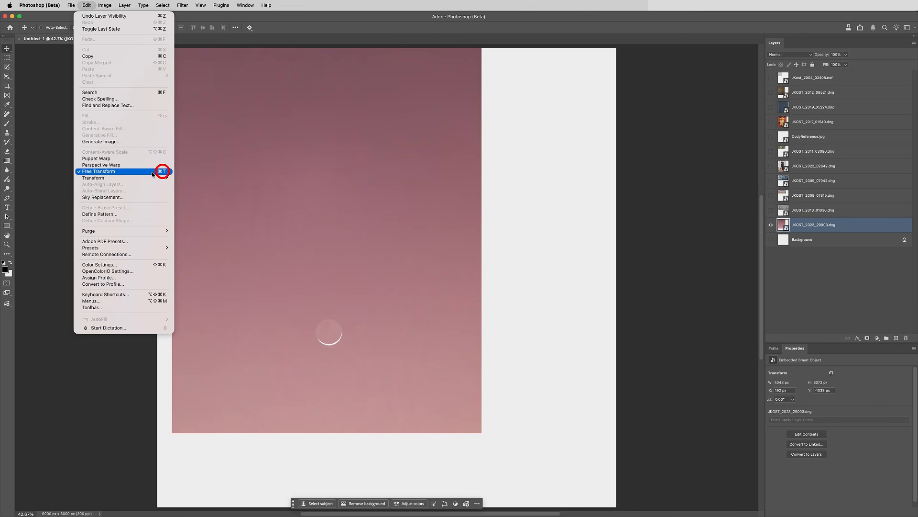
mouse_move(151, 178)
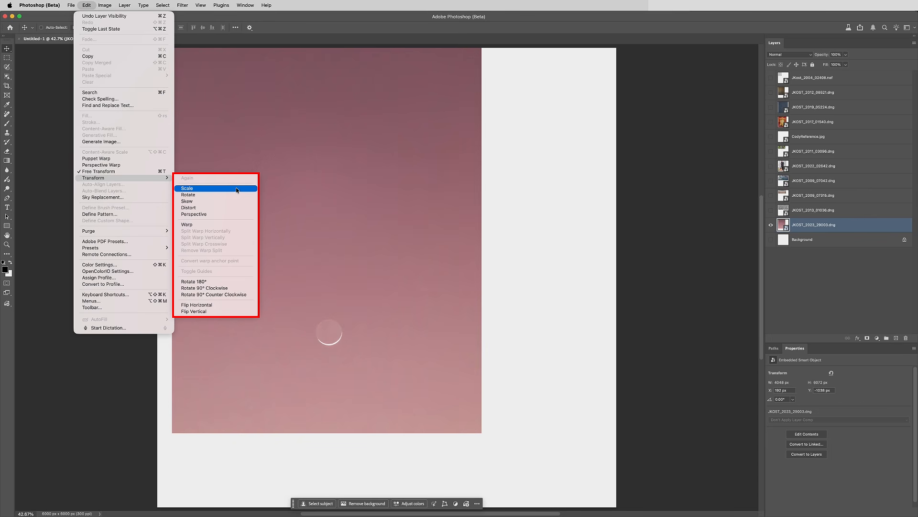
click(268, 190)
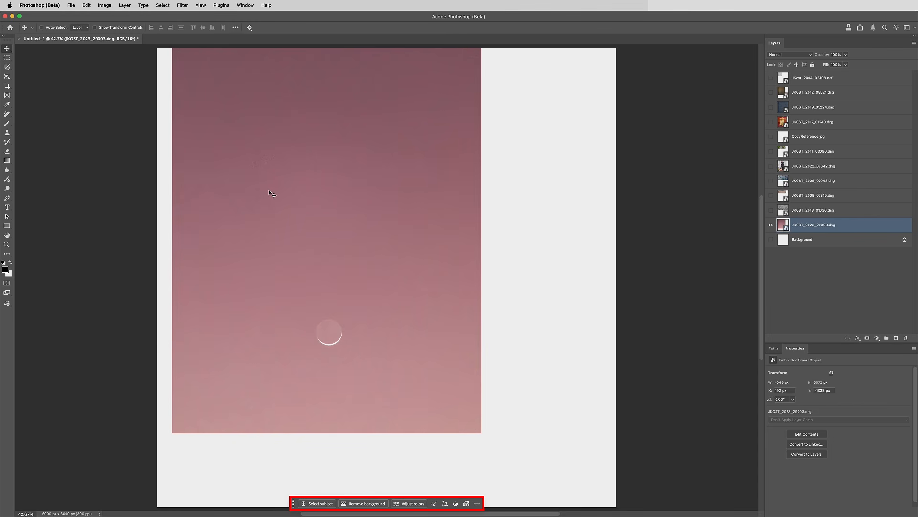
Scale the pink sky layer proportionally to the full canvas width, about 118.58%, and align its upper edge with the canvas top.
click(445, 503)
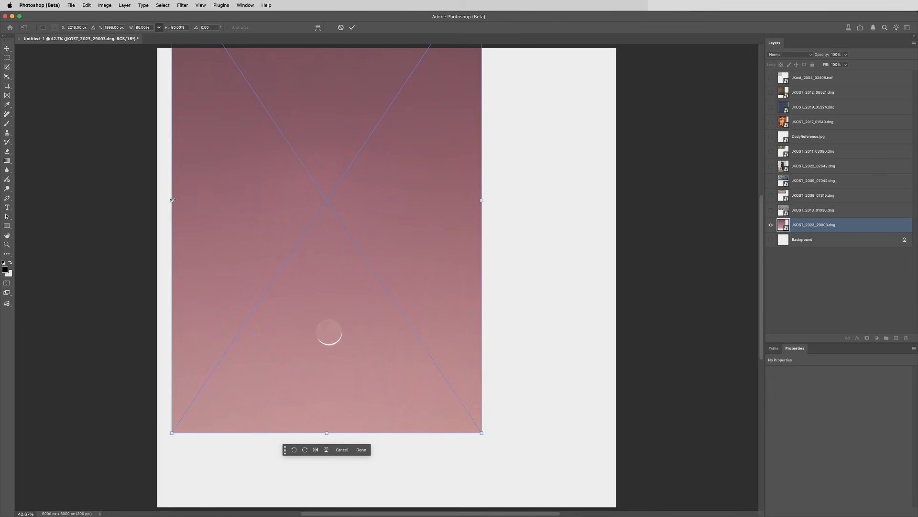
drag(172, 200, 158, 200)
drag(481, 199, 615, 257)
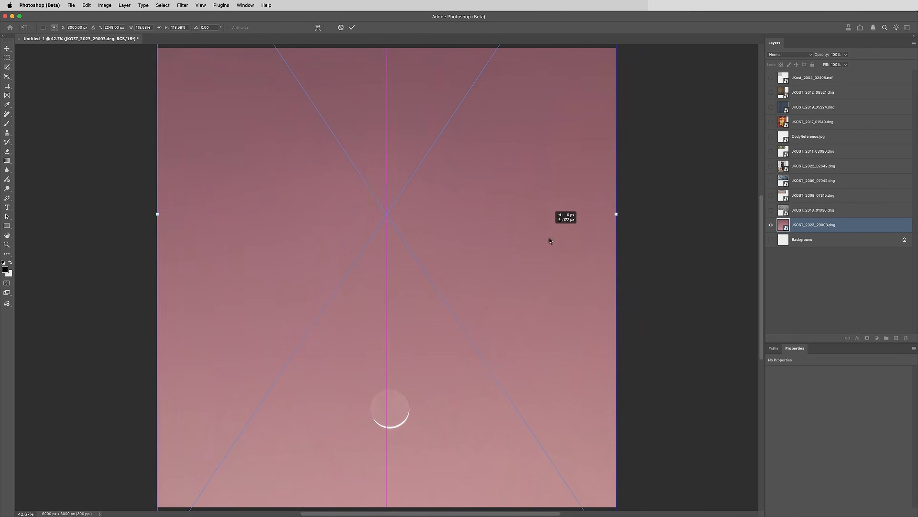
drag(549, 237, 548, 401)
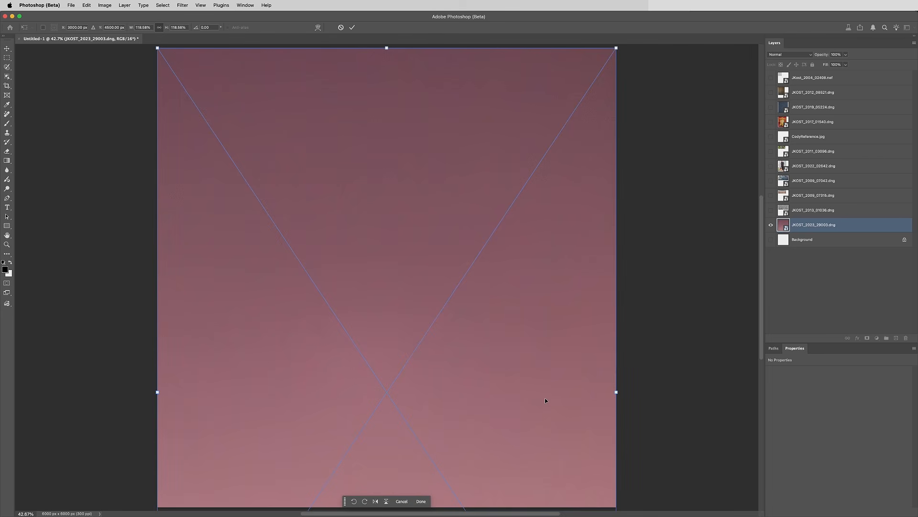
click(420, 500)
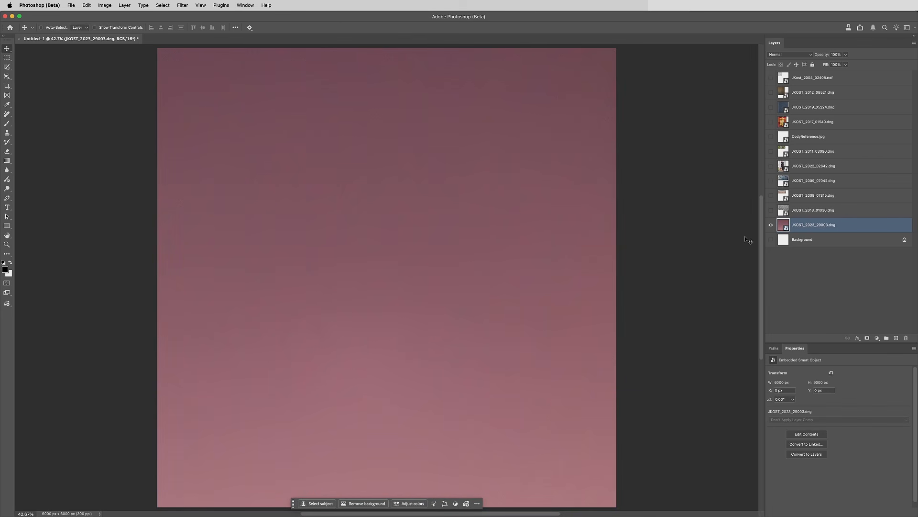
Show the cracked-ice layer, scale it to the canvas width and compress it vertically to cover the canvas's lower half, about 3000 px high.
click(771, 211)
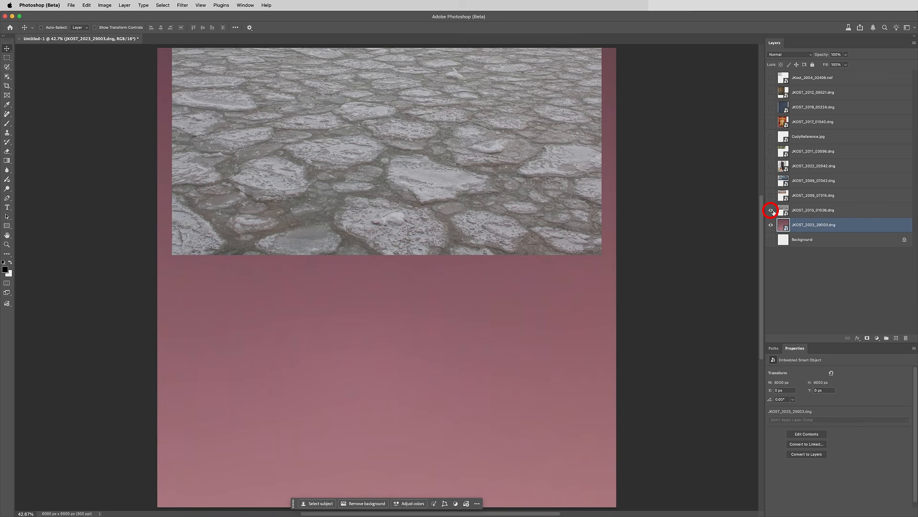
click(806, 211)
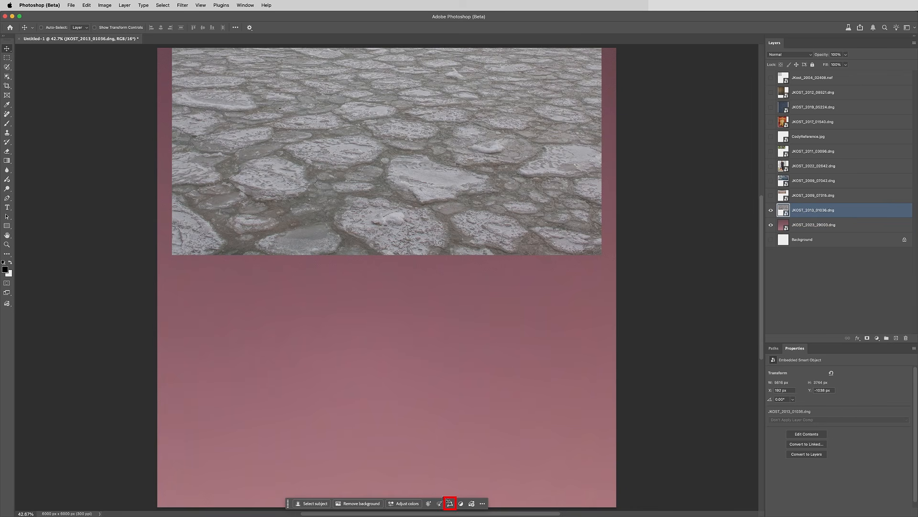
click(451, 503)
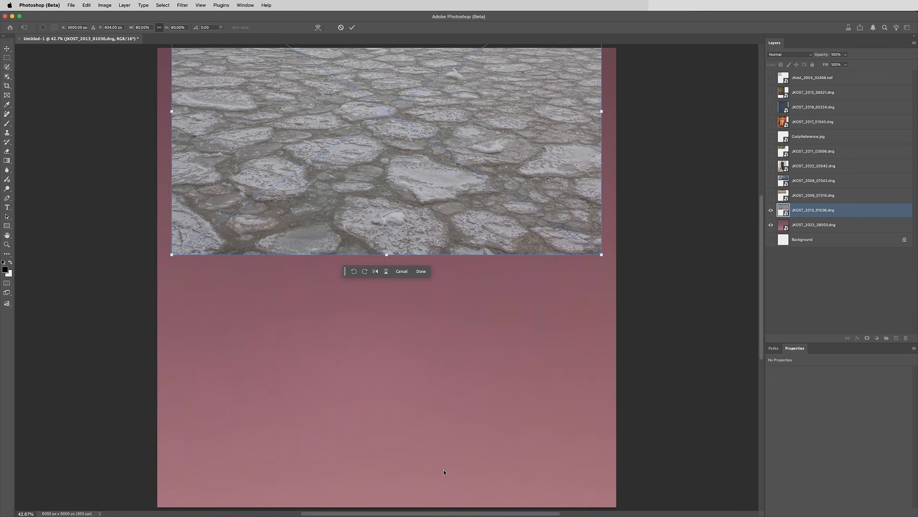
drag(356, 228, 341, 480)
drag(584, 219, 612, 196)
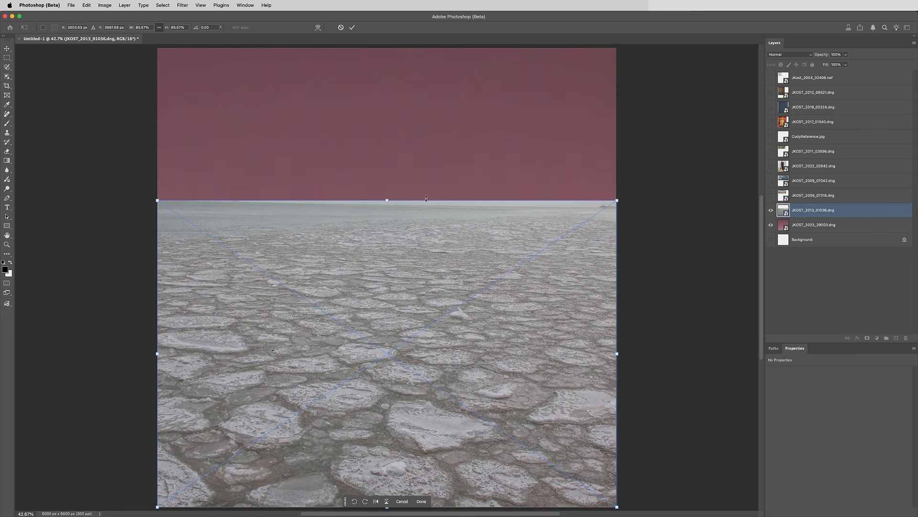
drag(391, 204, 376, 276)
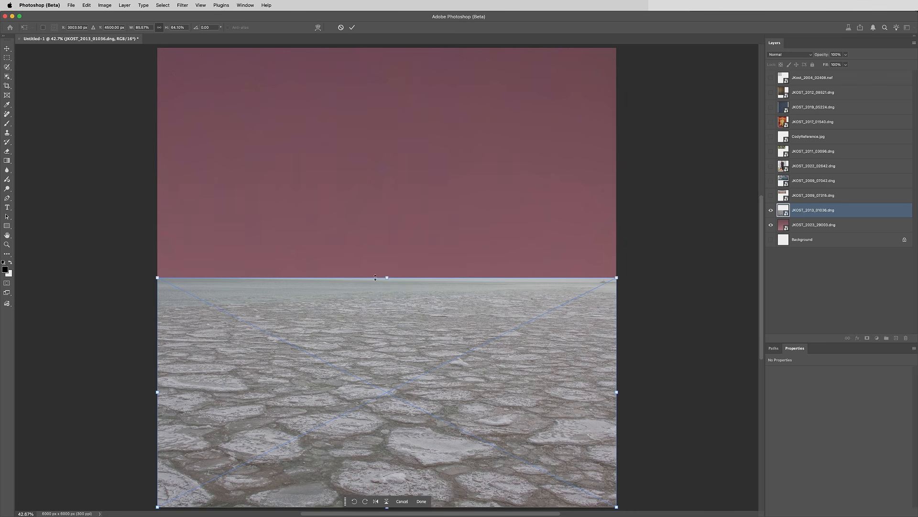
click(421, 501)
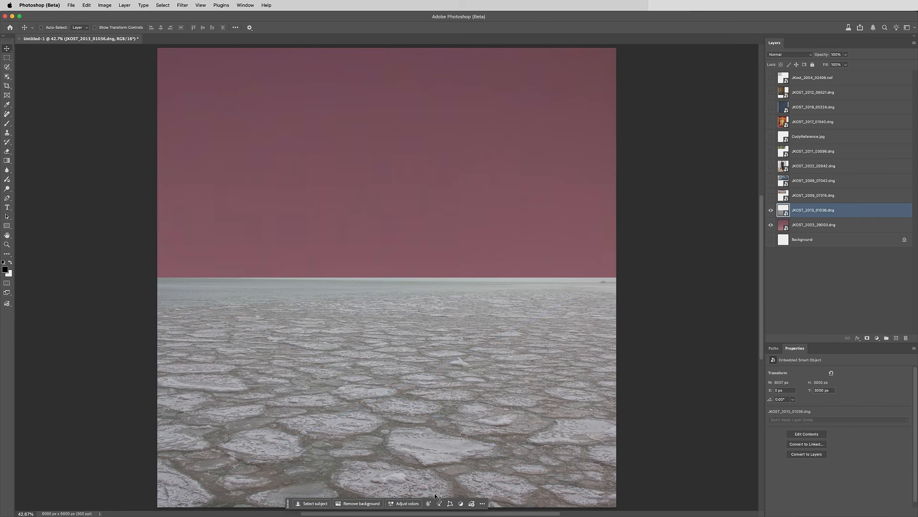
Mask the cracked-ice layer with a short vertical linear black-and-white gradient at the horizon, using the Gradient tool reset to its defaults.
click(867, 338)
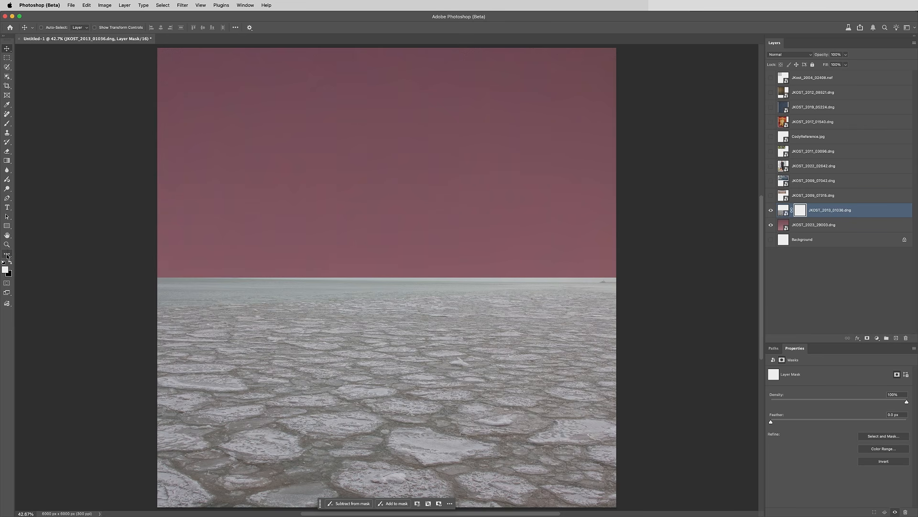
click(8, 161)
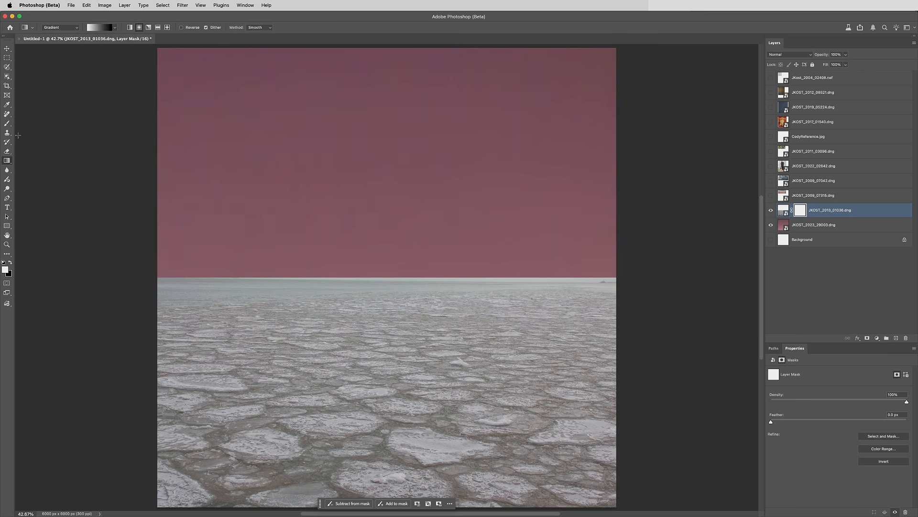
right_click(24, 28)
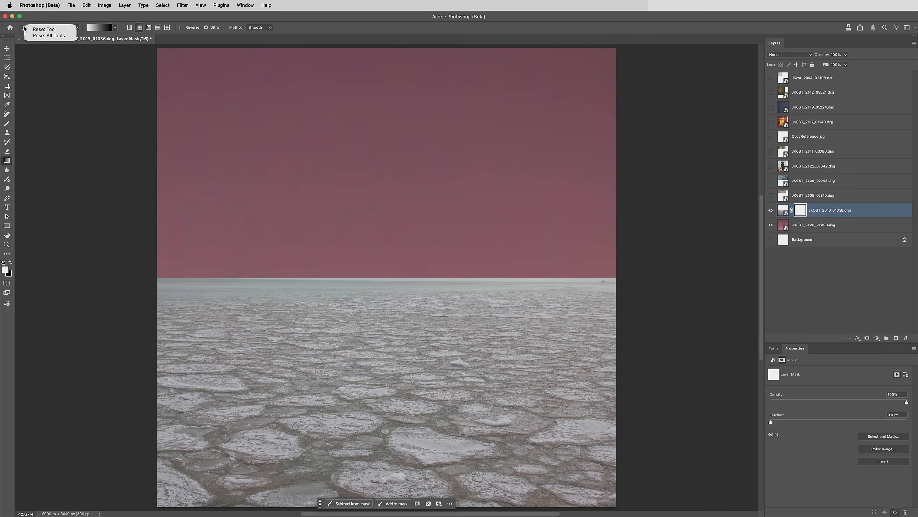
click(58, 30)
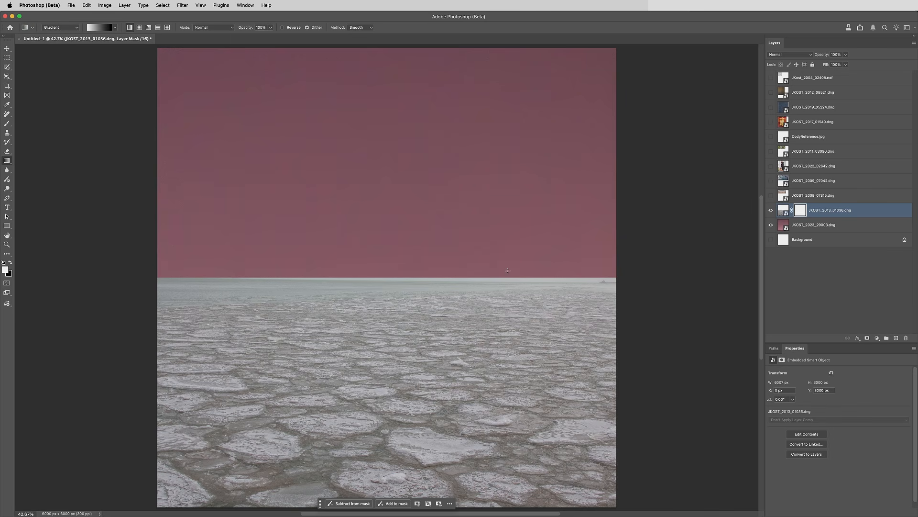
drag(563, 315, 561, 281)
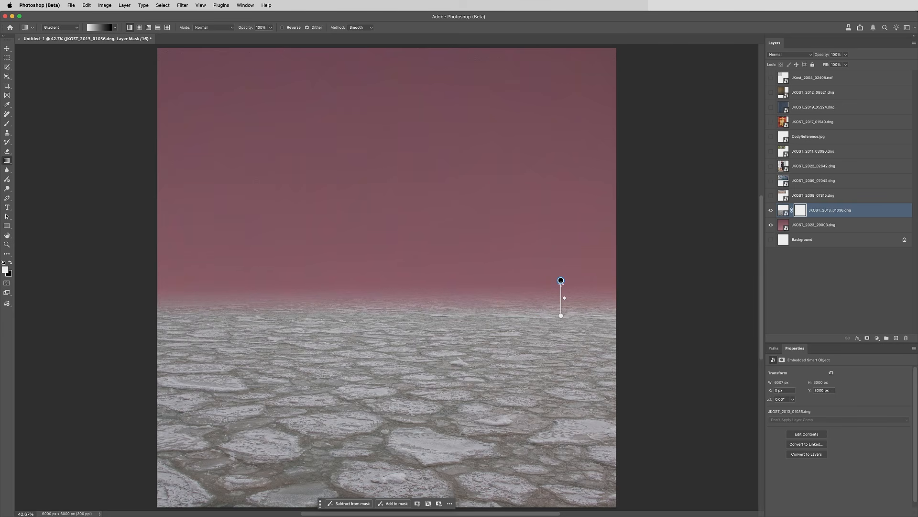
drag(561, 281, 561, 281)
drag(561, 316, 563, 301)
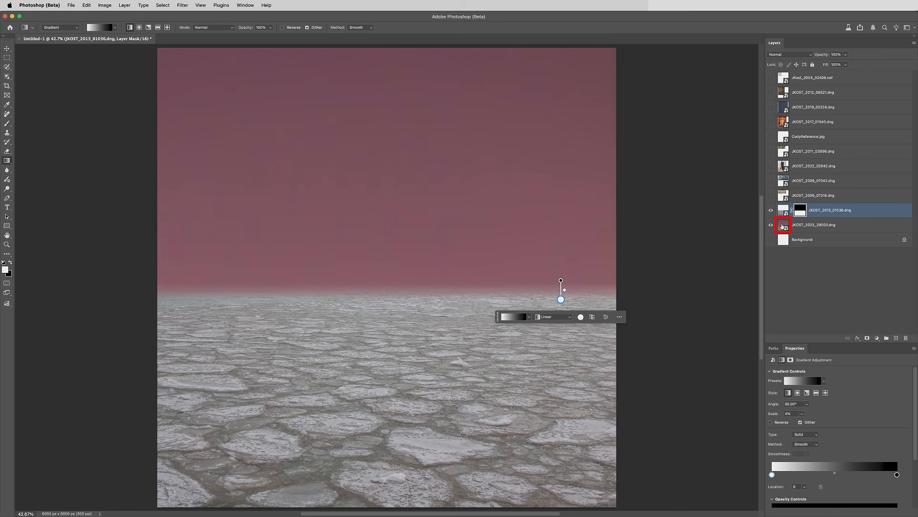
Recolor the pink sky Smart Object to blue in Camera Raw with Temp 3000 and Tint -41.
click(783, 227)
double_click(782, 226)
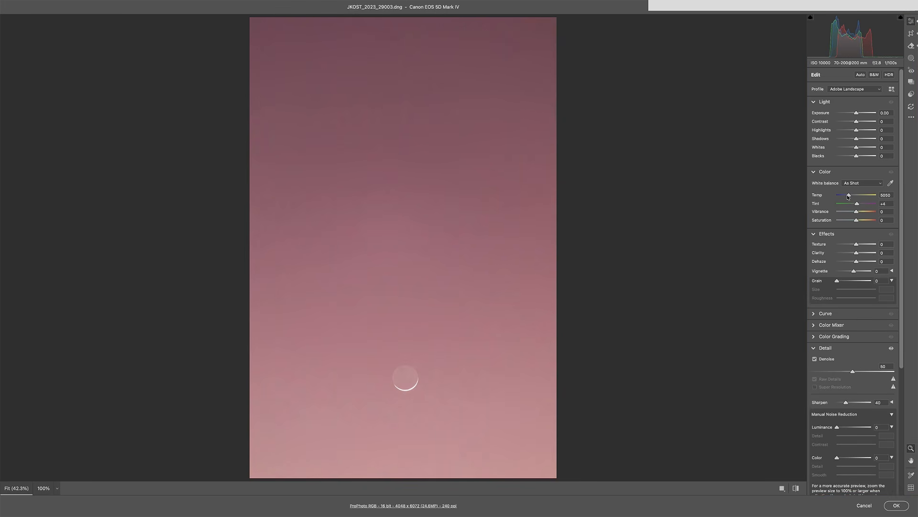
mouse_move(849, 195)
mouse_down()
mouse_move(840, 196)
mouse_move(851, 207)
mouse_up()
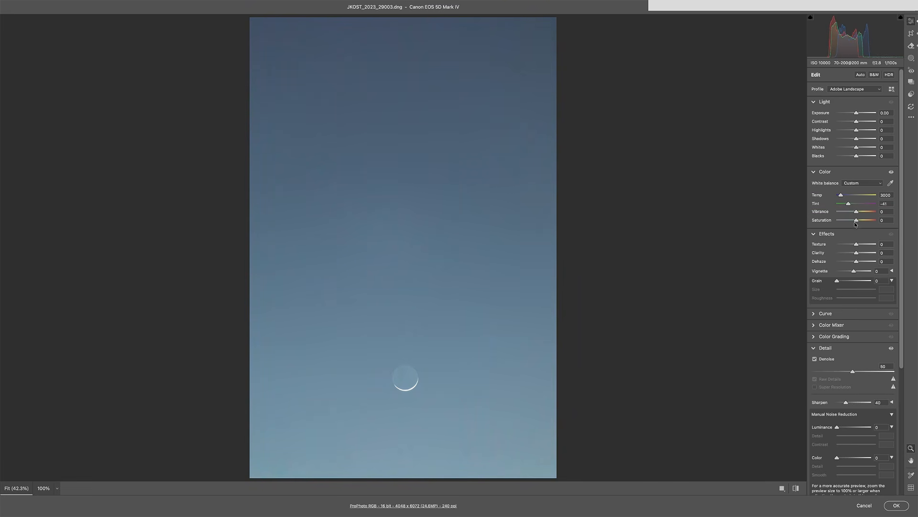
click(898, 505)
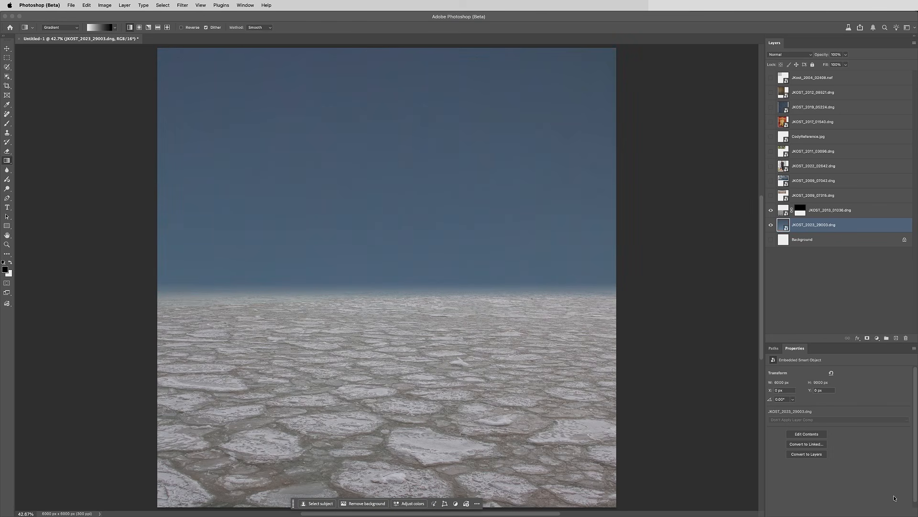
Show the hot spring layer, JKOST_2009_07315.dng, scale it to the canvas width, move it down over the ice and compress it to about 3167 px high.
click(804, 197)
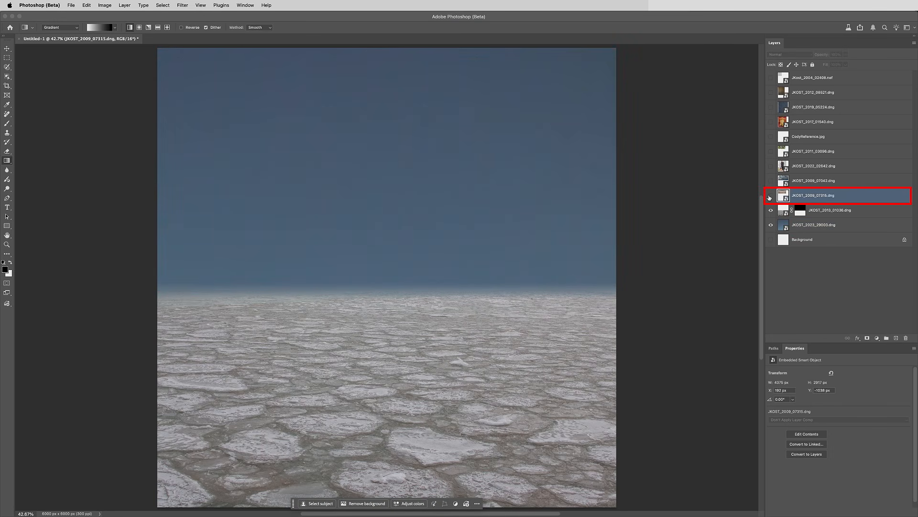
click(771, 195)
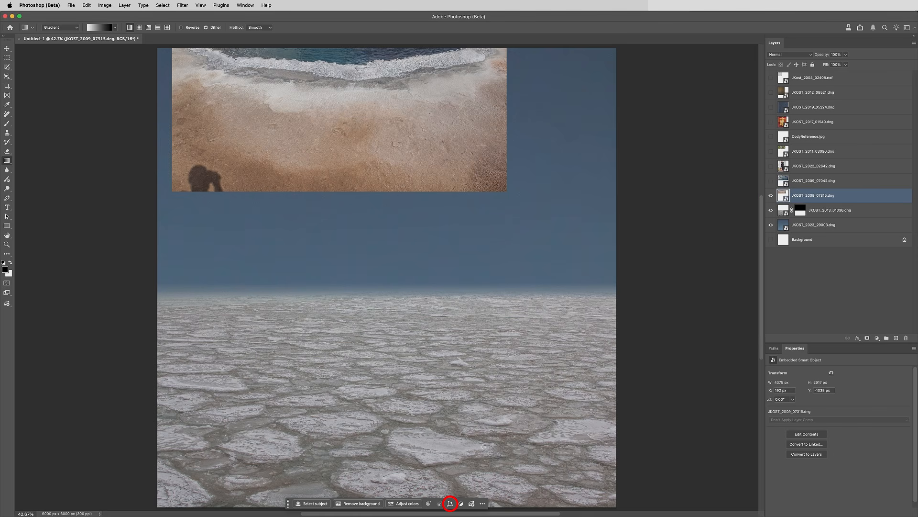
click(451, 502)
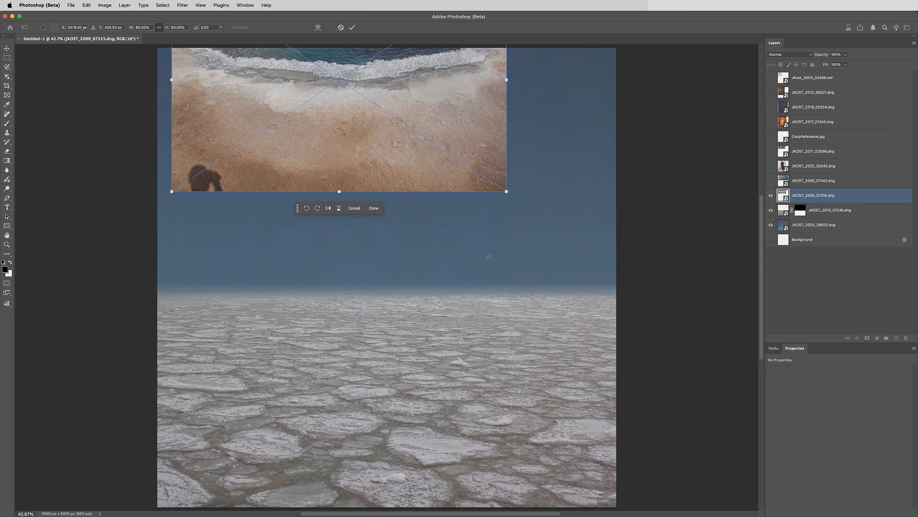
drag(506, 191, 597, 312)
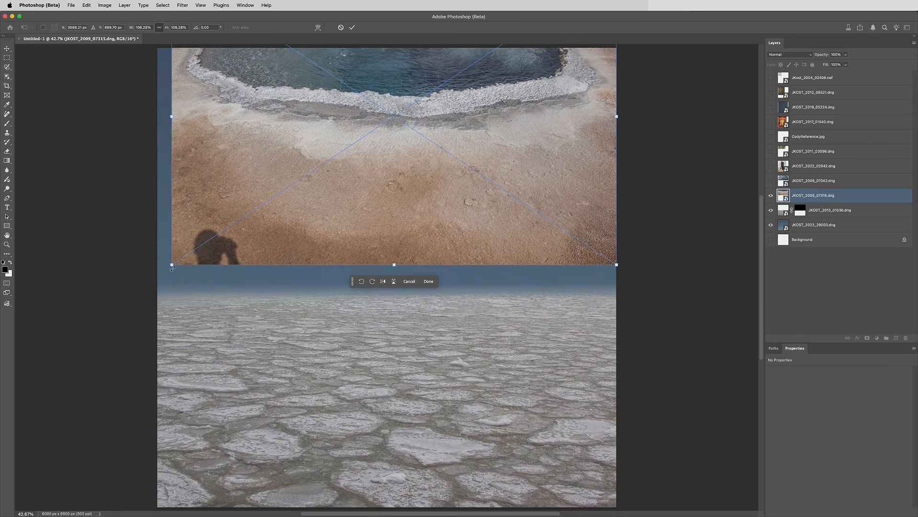
drag(172, 264, 156, 275)
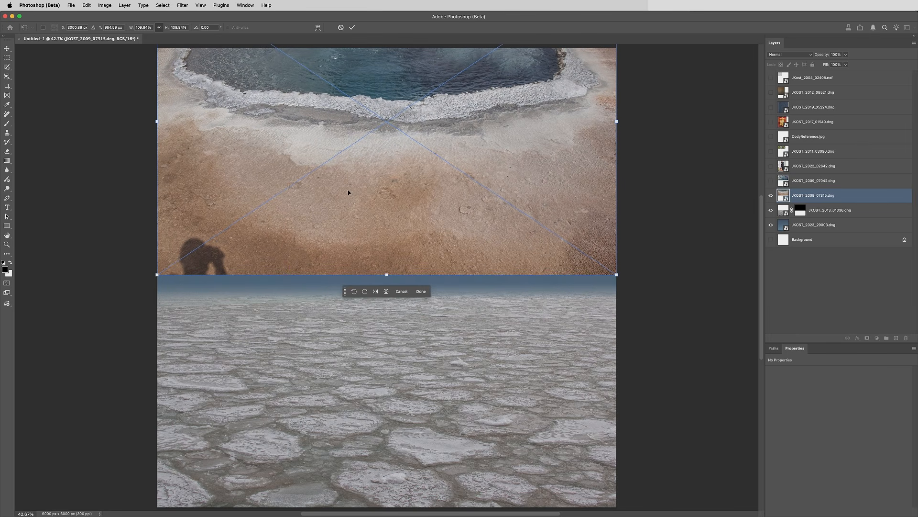
drag(376, 150, 374, 461)
drag(387, 277, 378, 341)
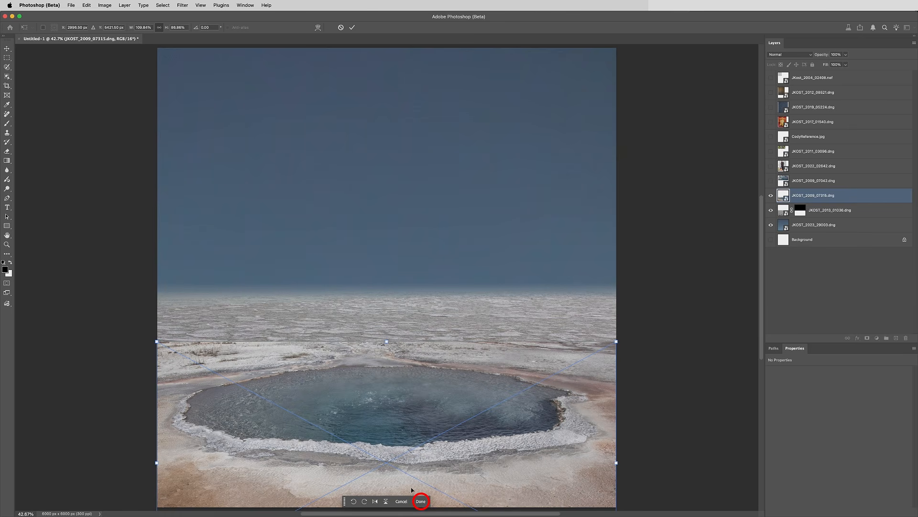
click(420, 501)
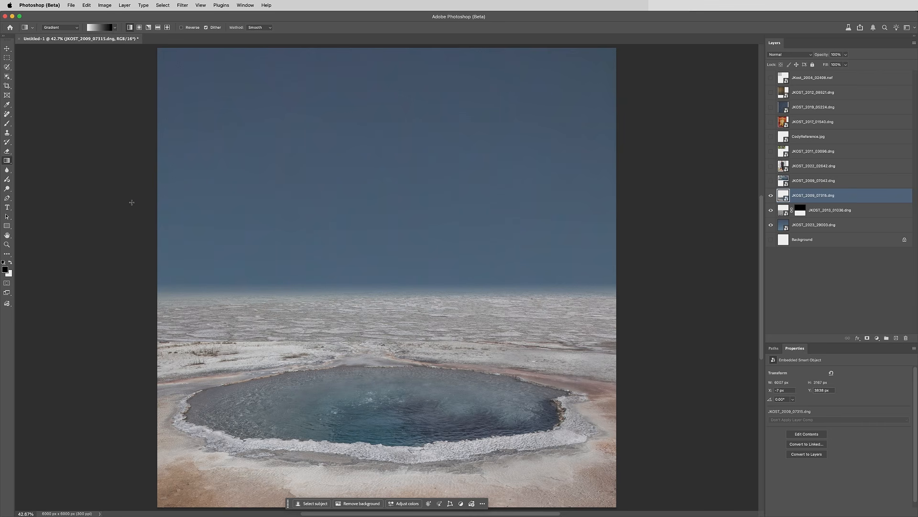
Select the pool and its white rim with the Object Selection tool, mask the hot spring layer to it and feather the mask.
drag(6, 76, 24, 77)
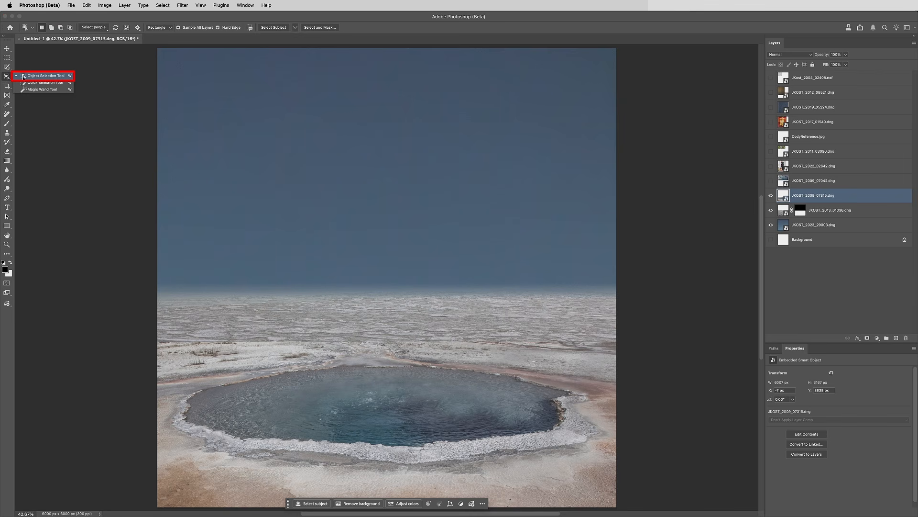
click(55, 78)
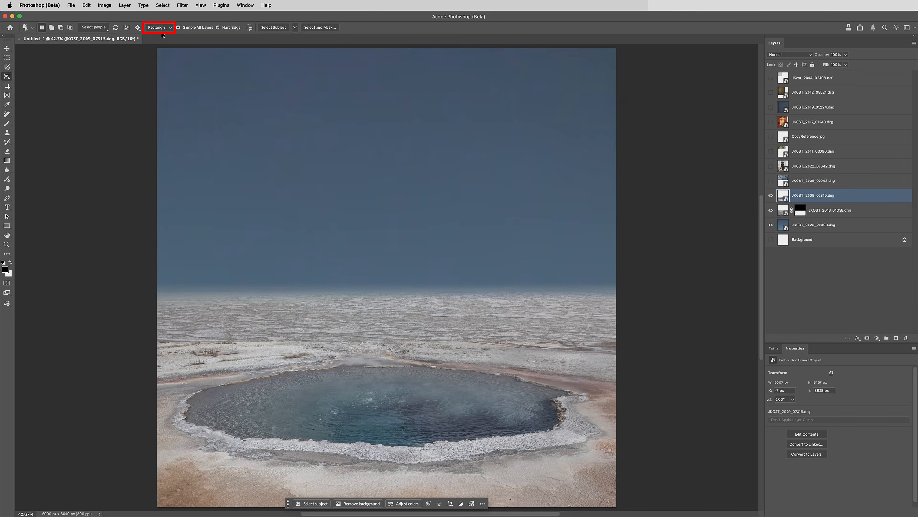
mouse_move(176, 355)
mouse_down()
mouse_move(581, 462)
mouse_move(600, 457)
mouse_up()
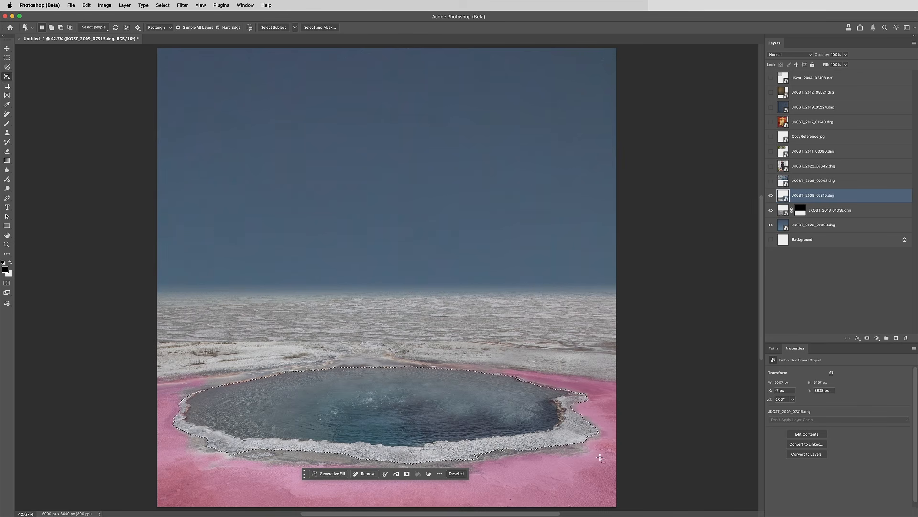
click(407, 473)
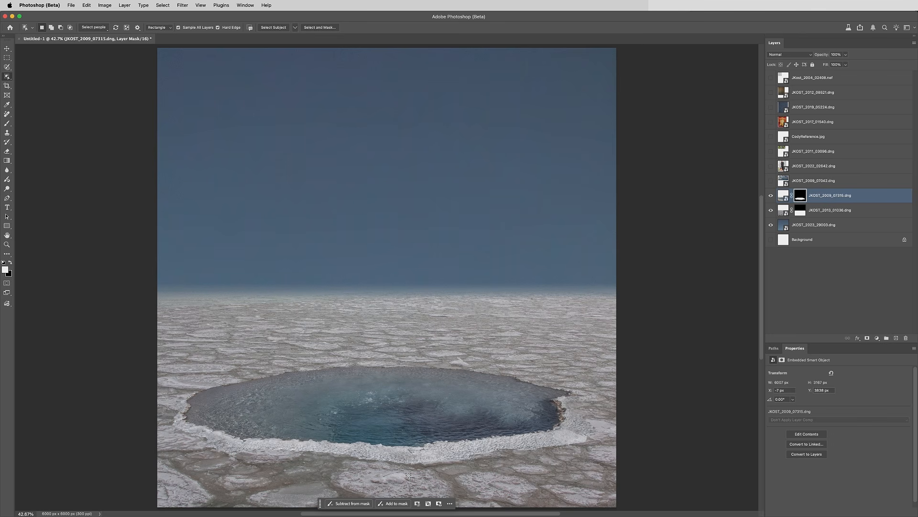
click(798, 199)
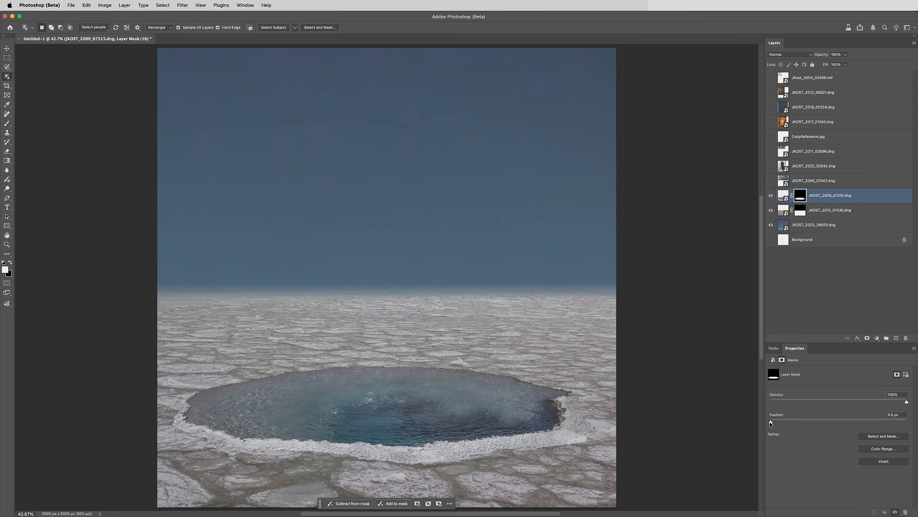
drag(771, 422, 824, 422)
Show the steam layer, JKOST_2009_07042.dng, and stretch it non-proportionally to fill the whole canvas, about 6000 px high.
click(795, 190)
click(770, 182)
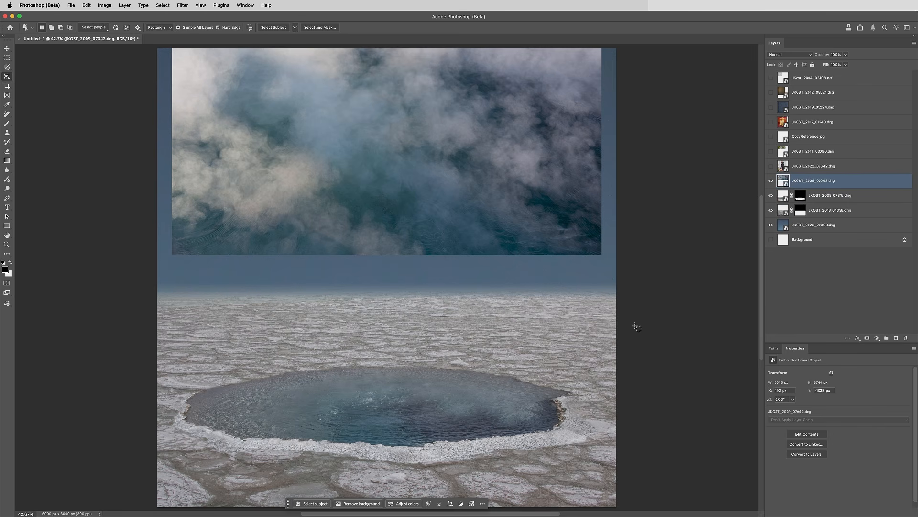
click(450, 504)
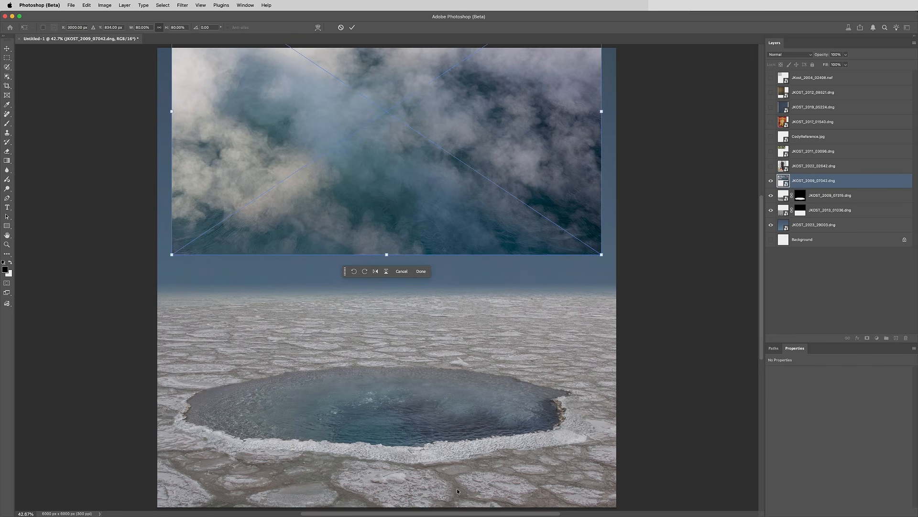
drag(522, 246, 538, 485)
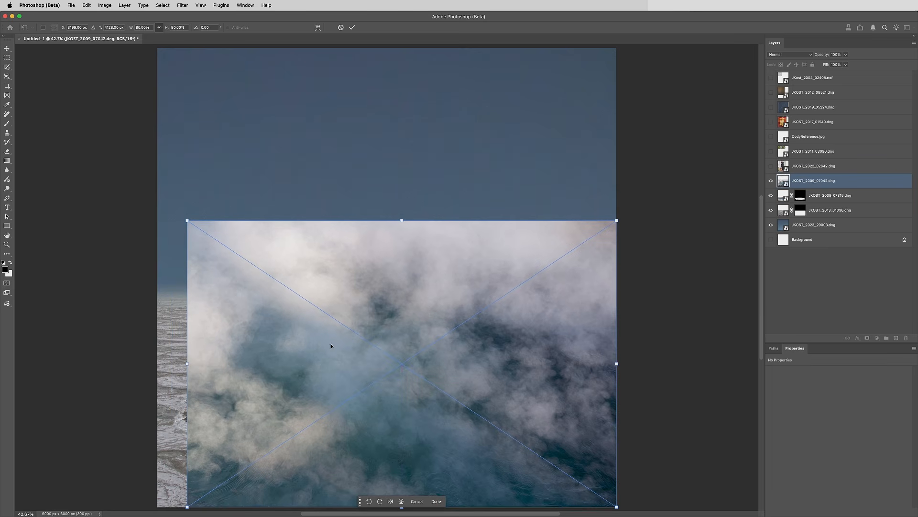
drag(187, 221, 157, 48)
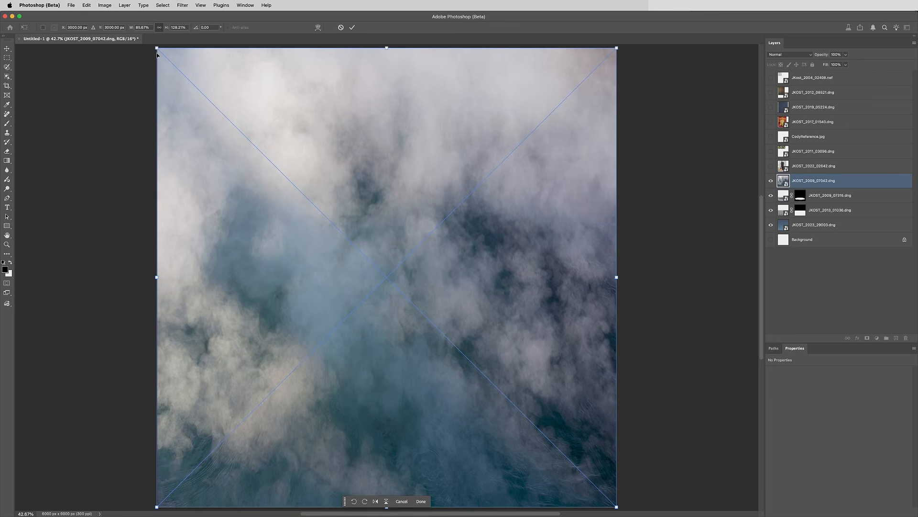
key(Return)
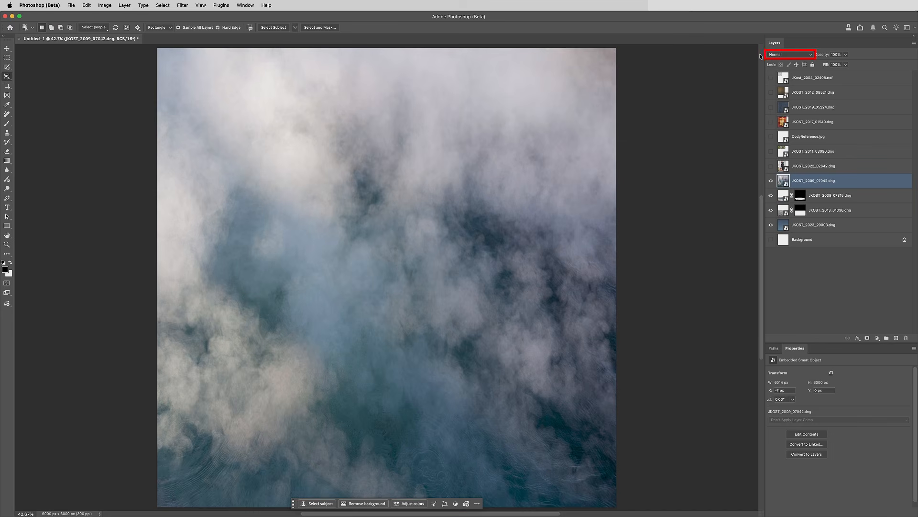
Blend the steam layer in Soft Light mode at 30% opacity.
click(796, 56)
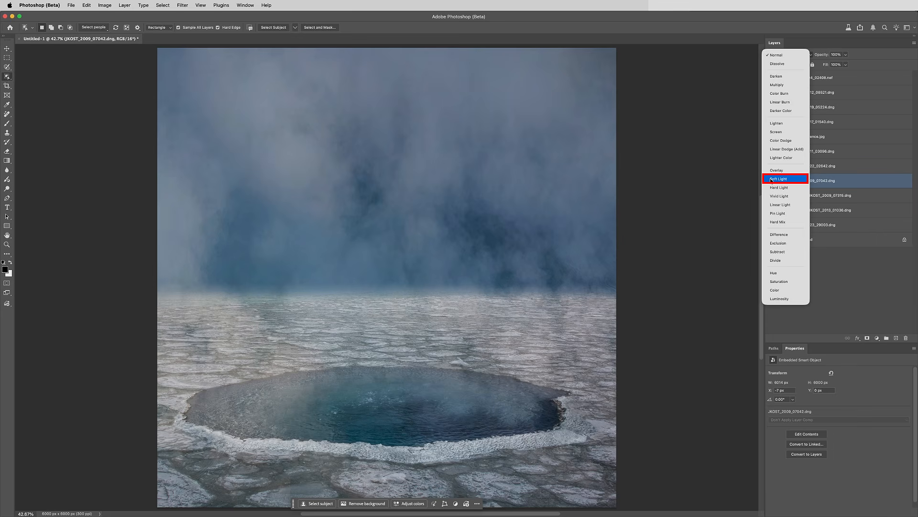
click(771, 180)
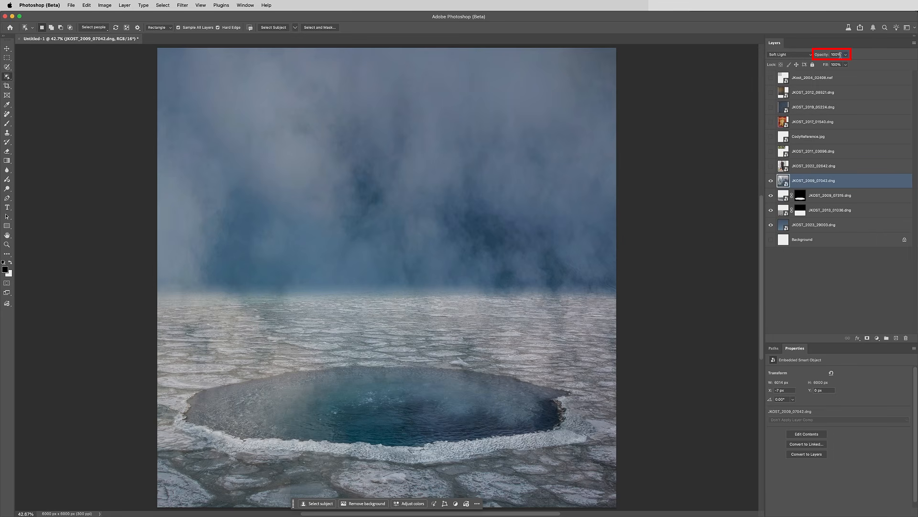
key(3)
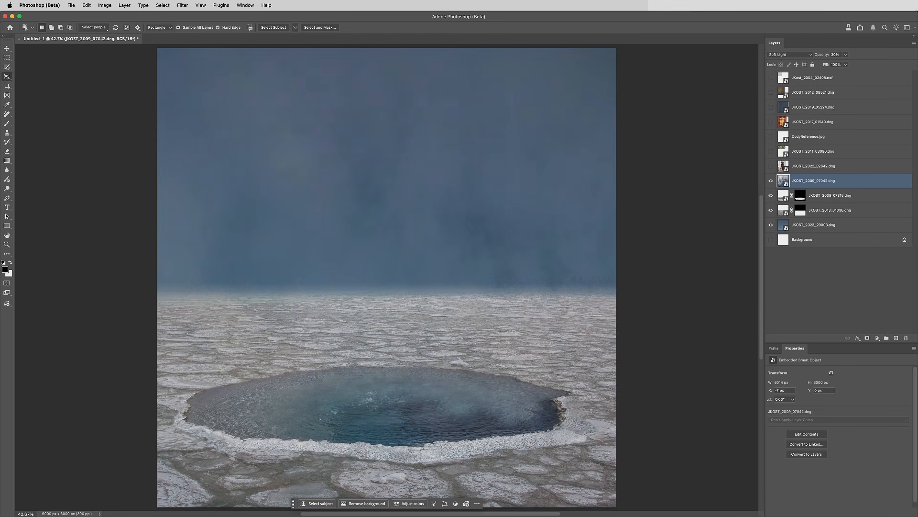
Set the opacity of the cracked-ice layer, JKOST_2013_01036.dng, to 30%.
click(783, 211)
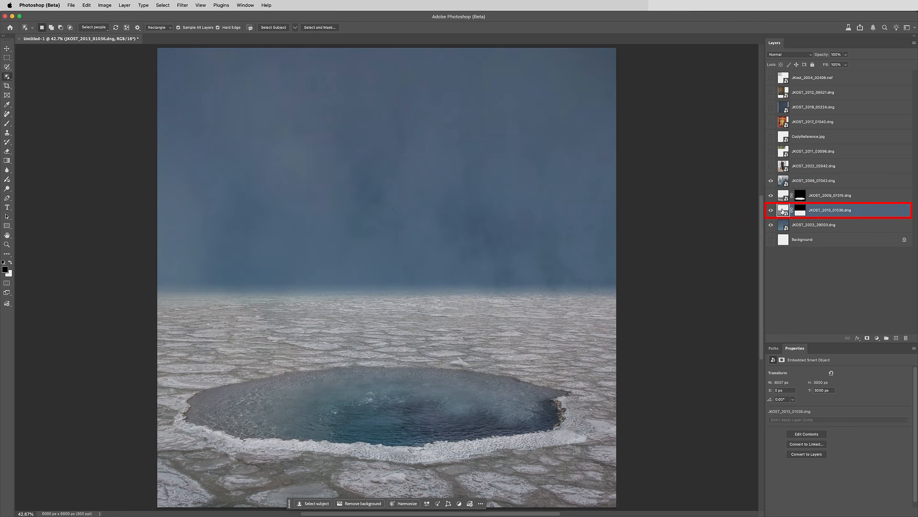
click(836, 55)
text(30)
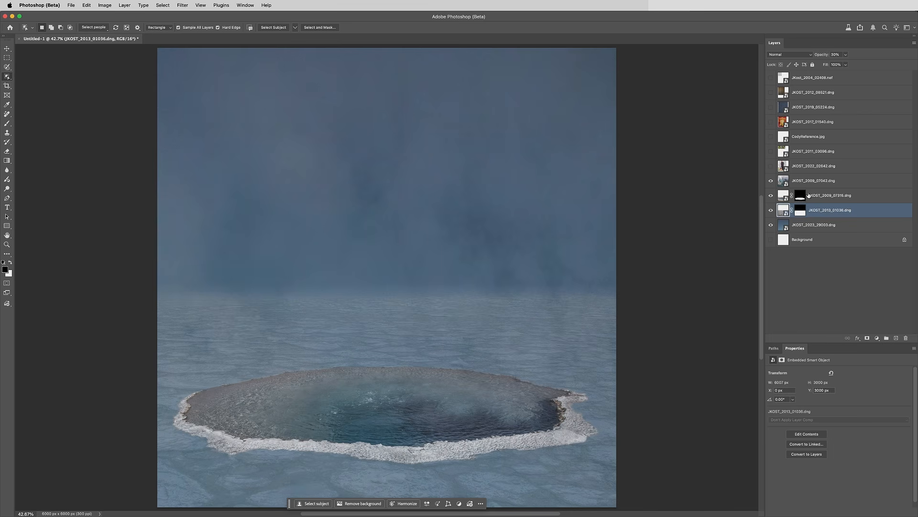
Add a mask to the blue sky layer and fade it out downward from the horizon with a short white-to-black linear gradient.
click(807, 225)
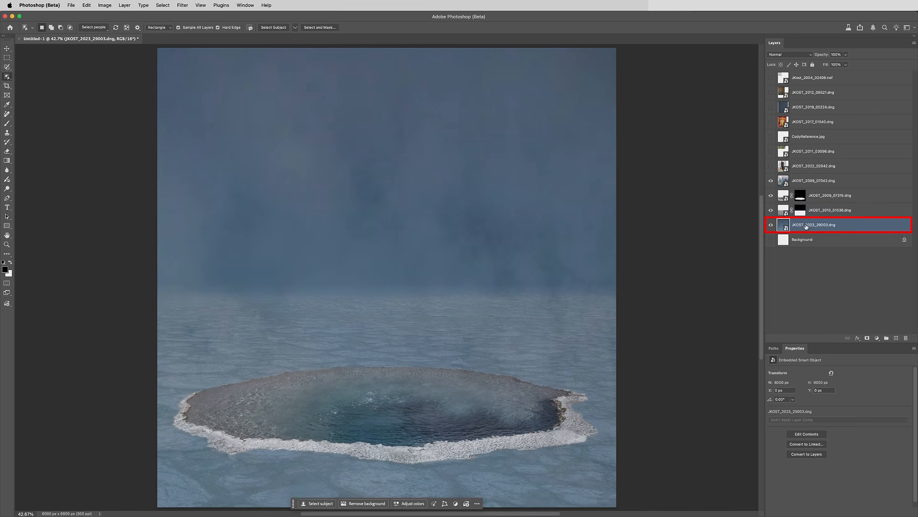
click(867, 338)
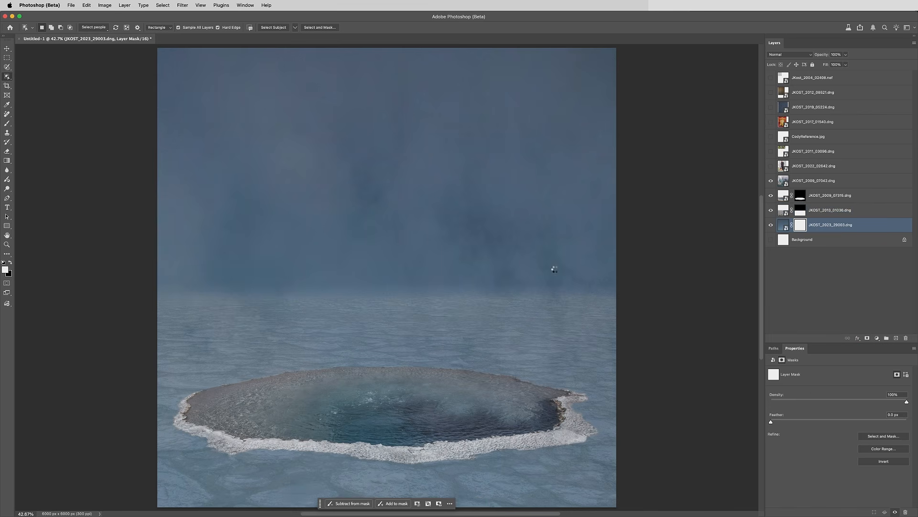
click(7, 161)
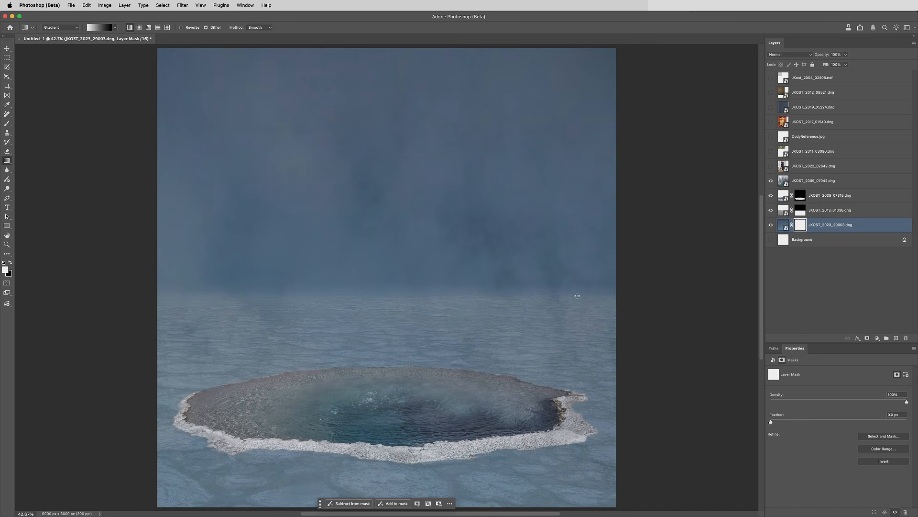
drag(577, 295, 578, 340)
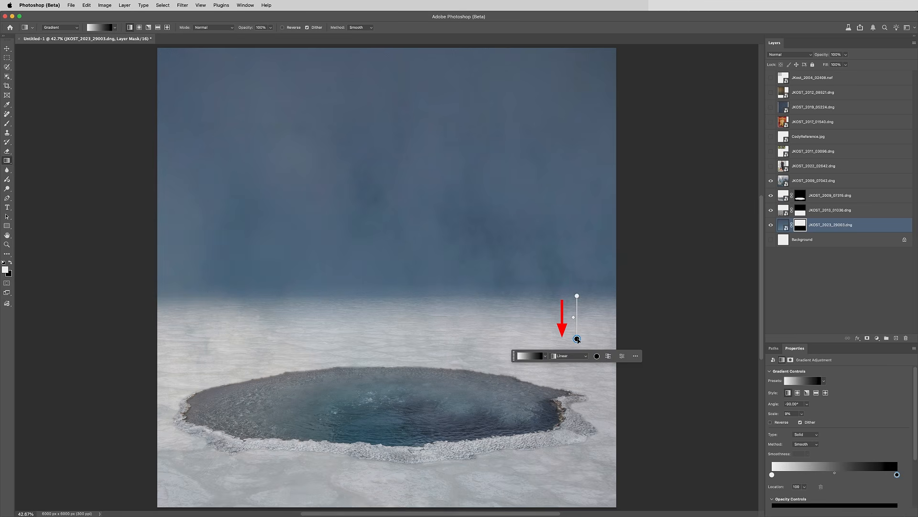
Group the sky, cracked-ice, hot-spring and steam layers, name the group Environment, and expand it.
shift+click(821, 182)
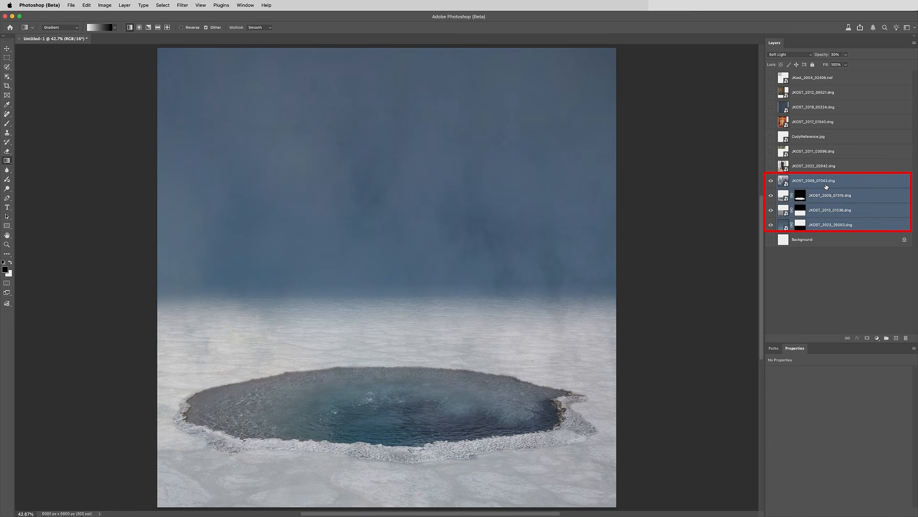
drag(842, 225, 888, 335)
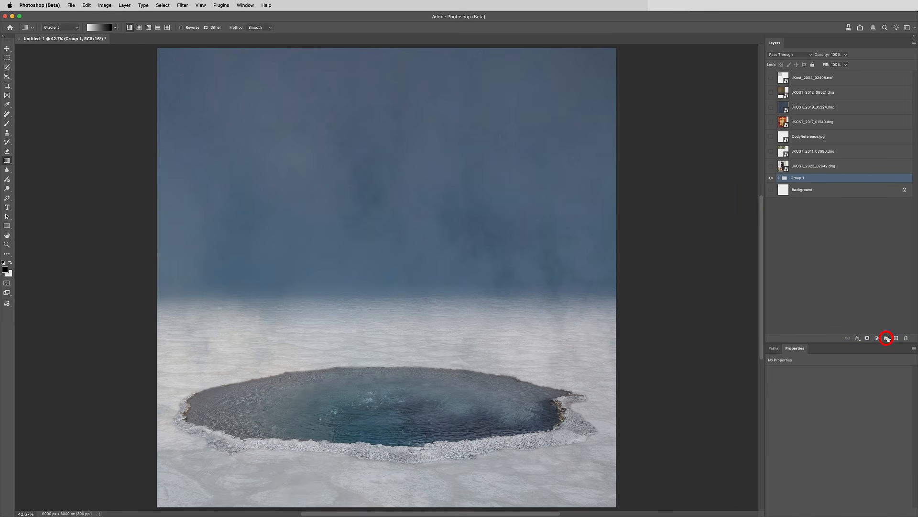
double_click(797, 177)
text(Environment)
key(Return)
click(779, 178)
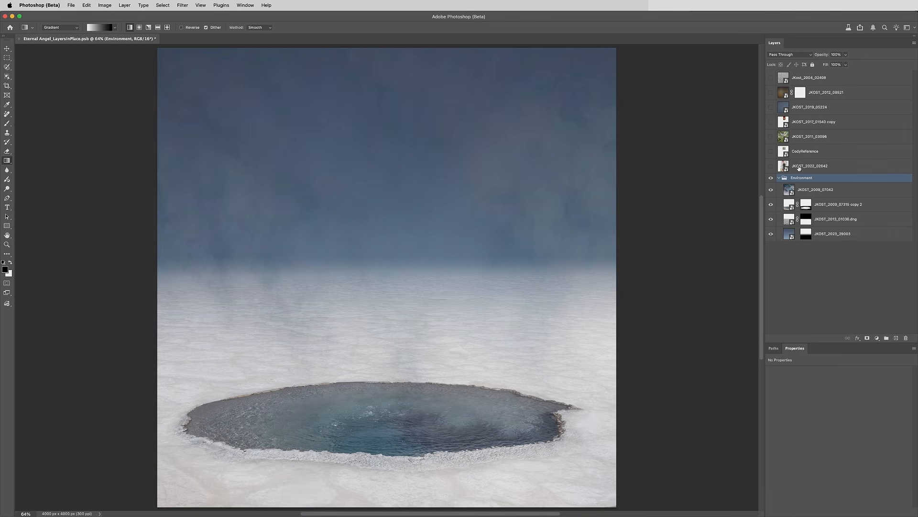
Select the standing-figure layer, JKOST_2022_02642, and make it visible.
click(799, 167)
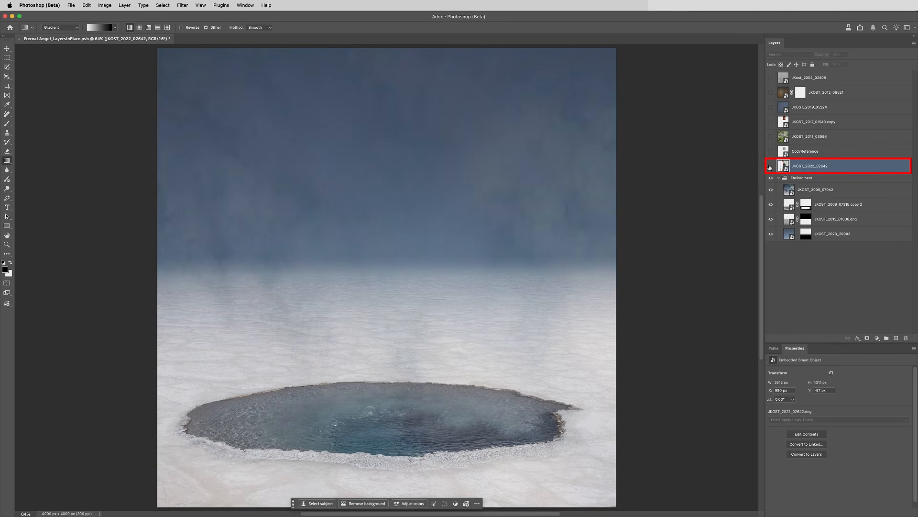
click(771, 166)
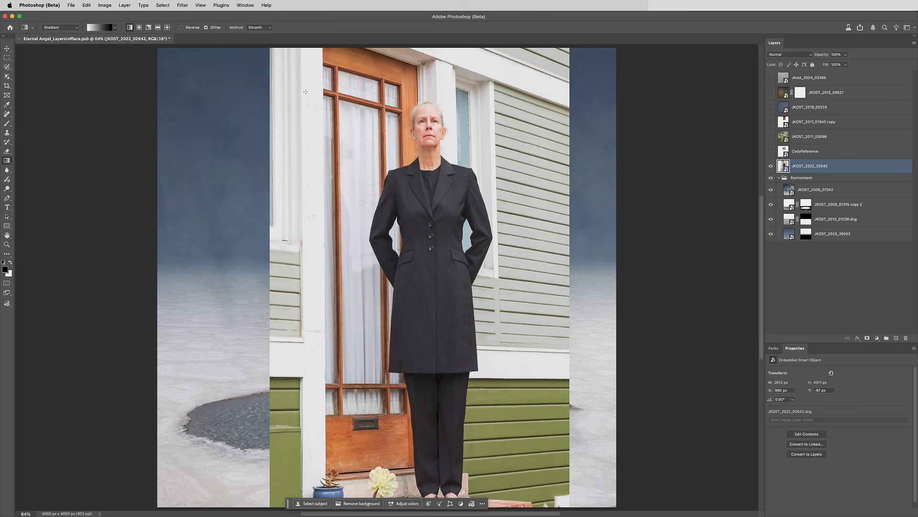
Use Cloud for Select Subject and Remove Background in the Image Processing preferences, and remove the background of the figure layer.
click(53, 6)
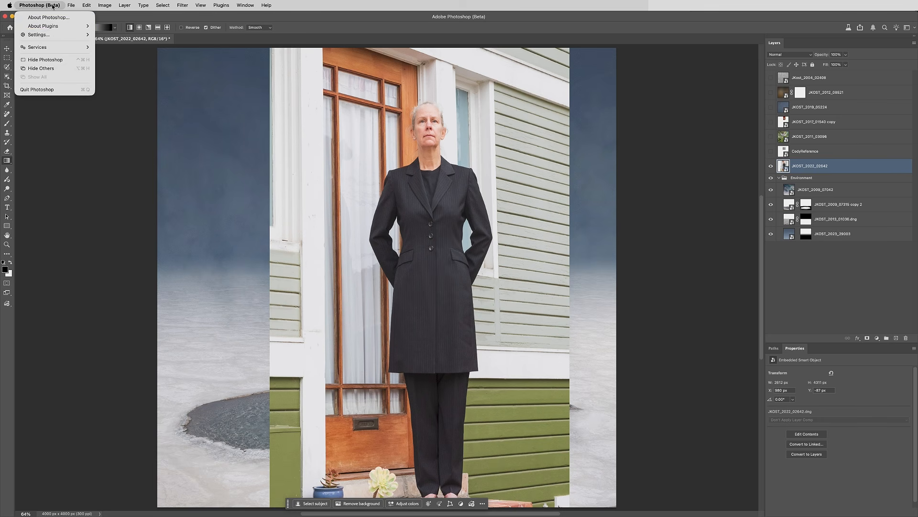
mouse_move(86, 36)
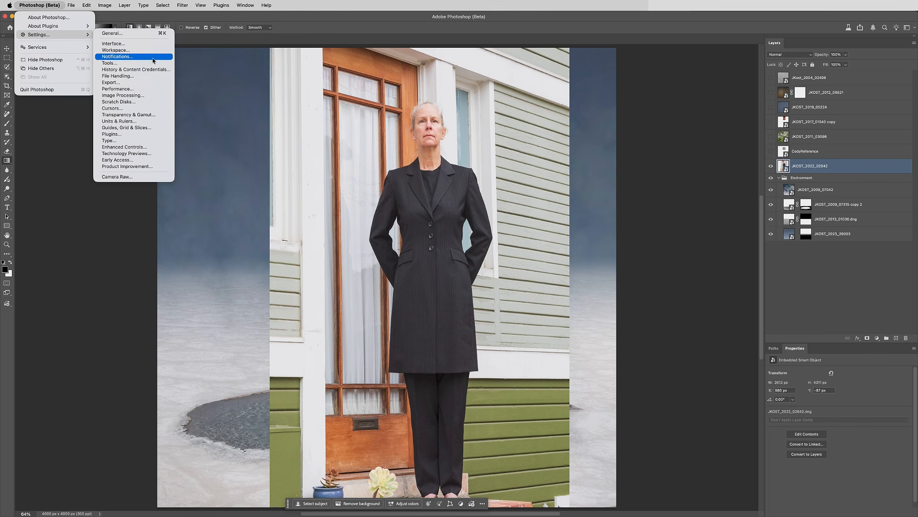
click(161, 95)
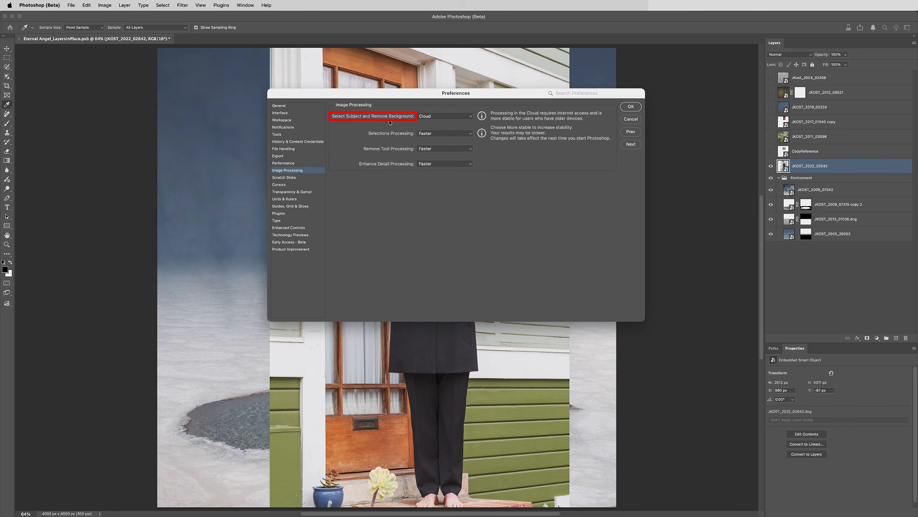
click(453, 118)
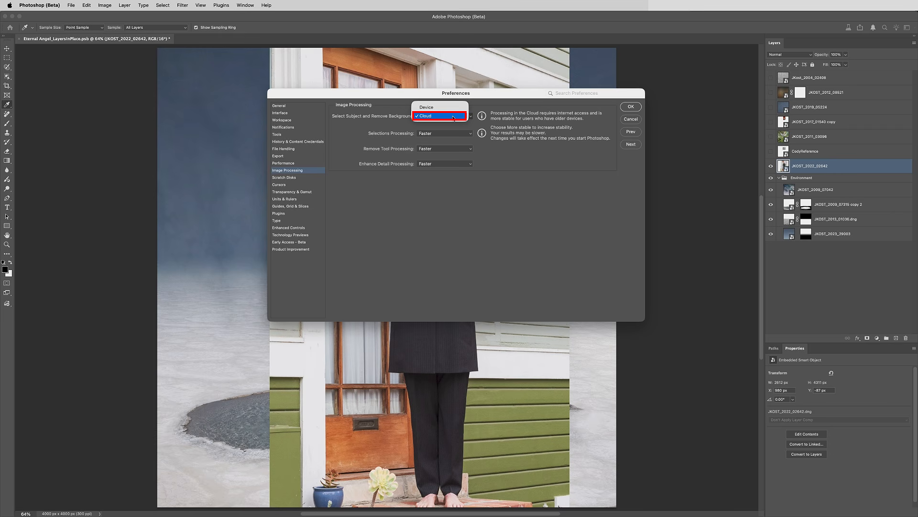
click(453, 116)
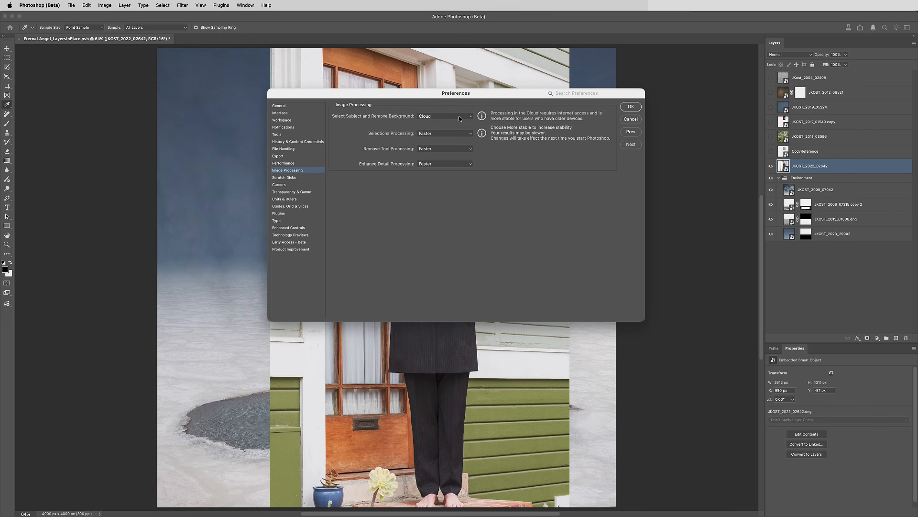
click(628, 107)
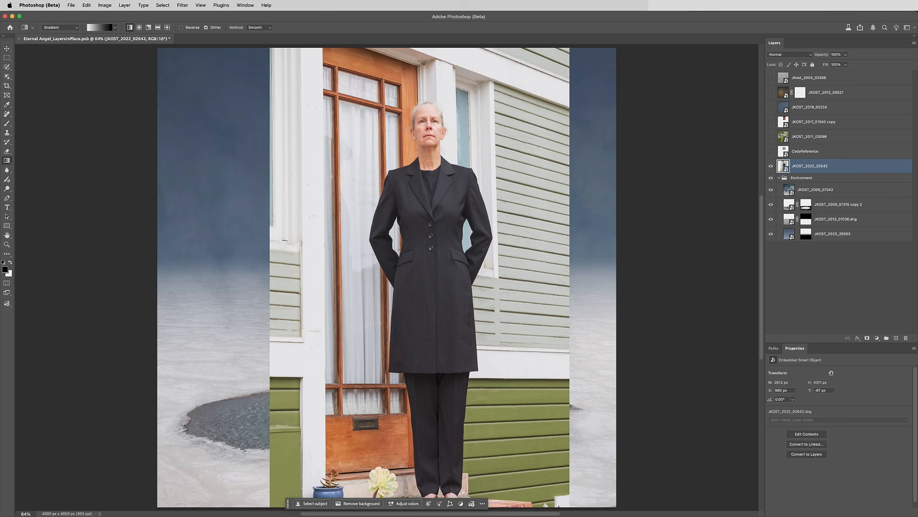
click(369, 504)
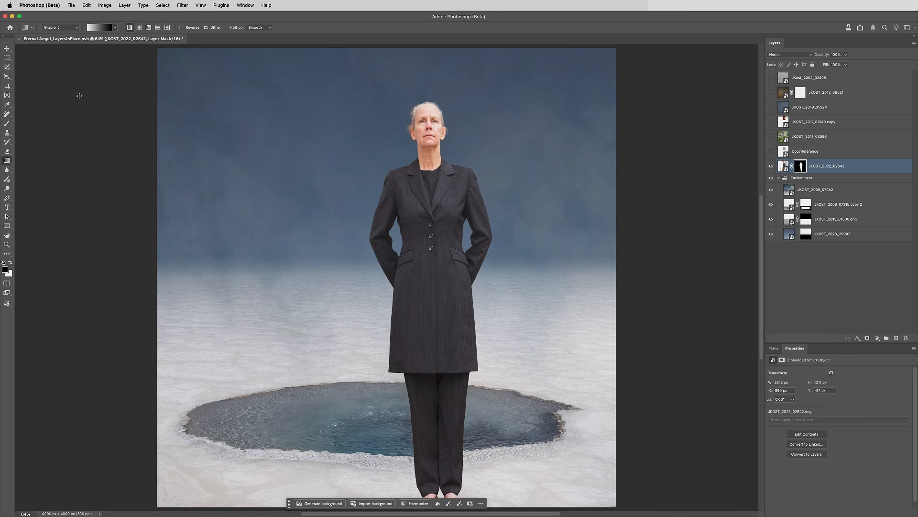
Select the figure's hair, eyebrows, iris, nose, mouth, ears, facial skin and upper body skin using Select People in the Object Selection tool.
key(w)
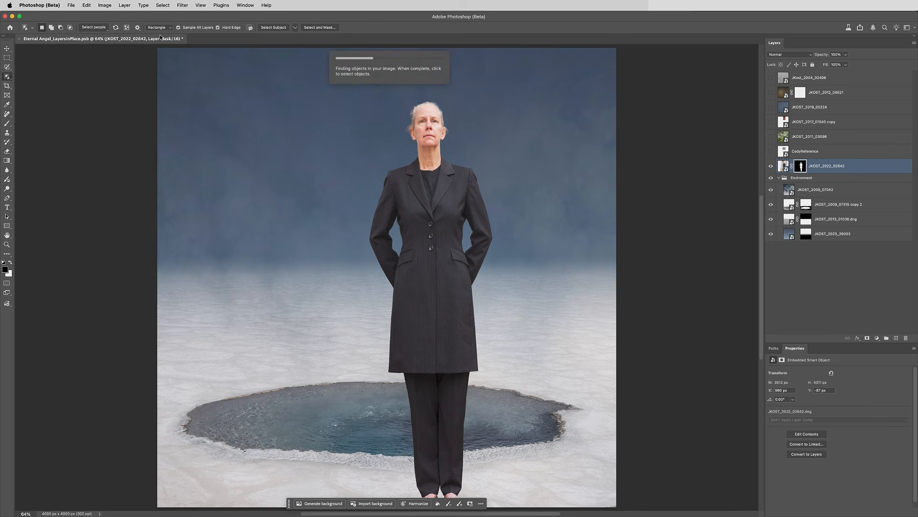
click(98, 30)
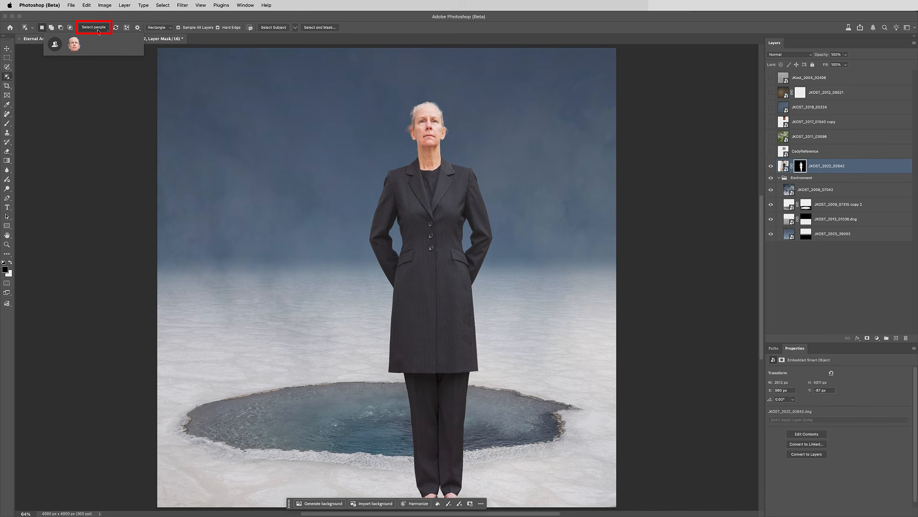
click(74, 44)
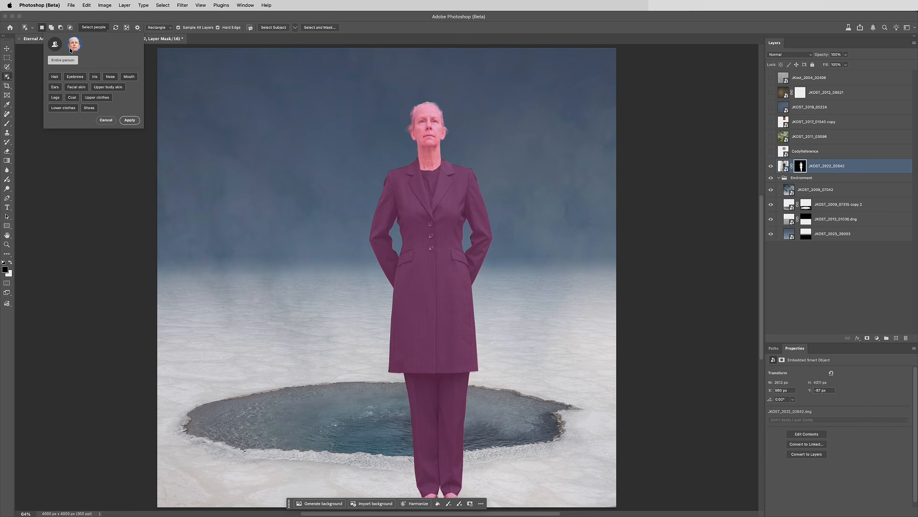
click(55, 76)
click(70, 79)
click(95, 77)
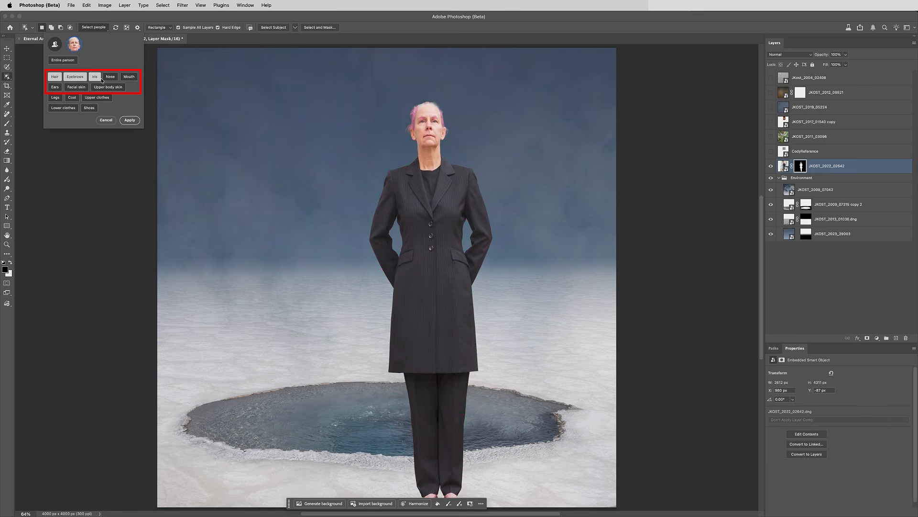
click(110, 78)
click(128, 78)
click(108, 87)
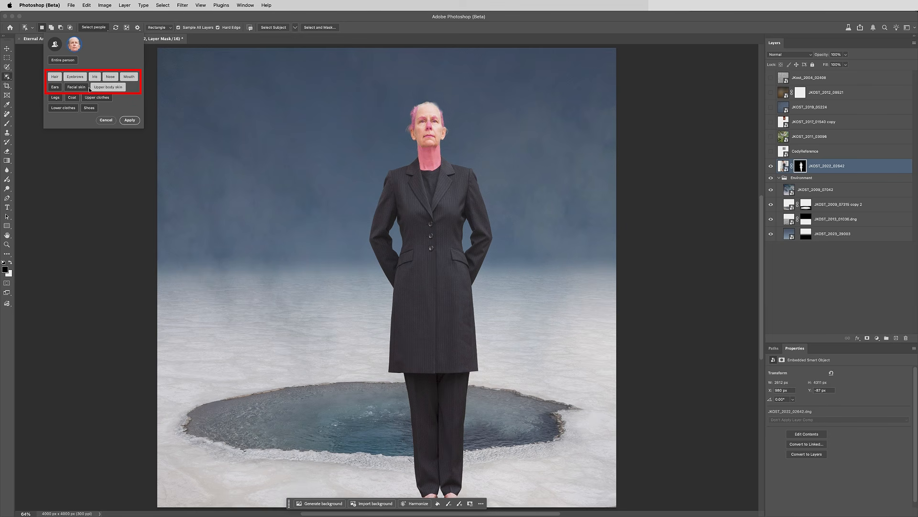
click(77, 87)
click(58, 88)
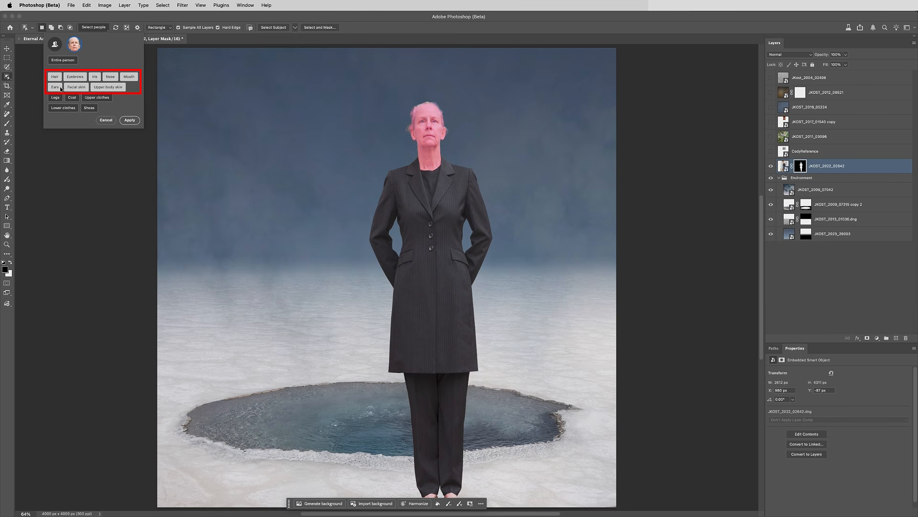
click(128, 120)
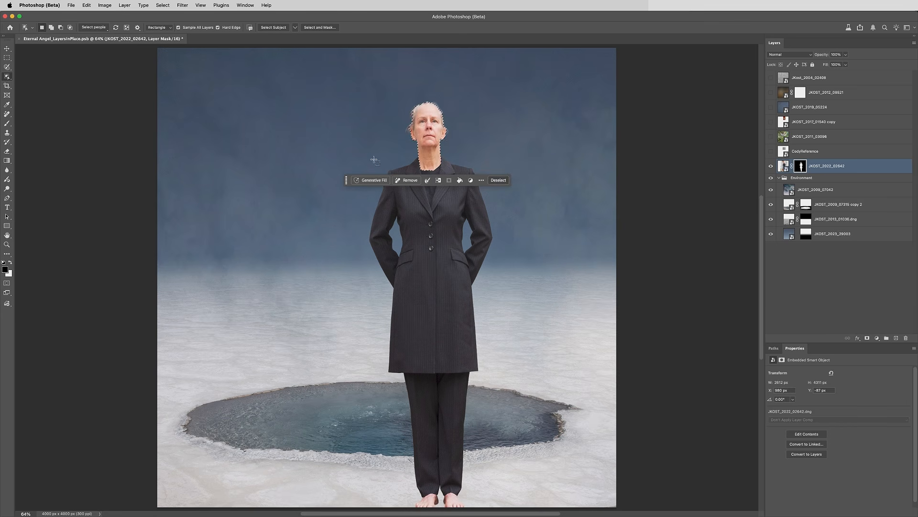
Fill the head and neck selection with black on the figure's layer mask, deselect, and turn off the mask overlay.
click(460, 180)
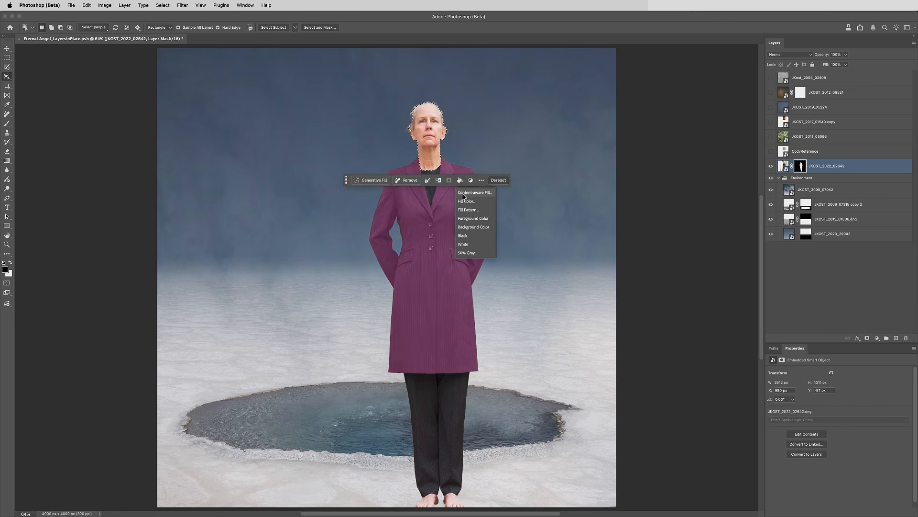
click(473, 236)
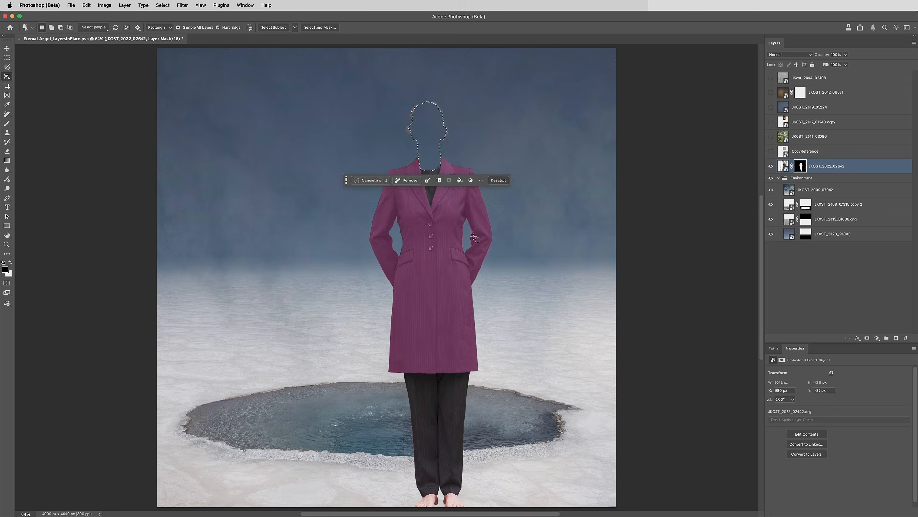
click(498, 181)
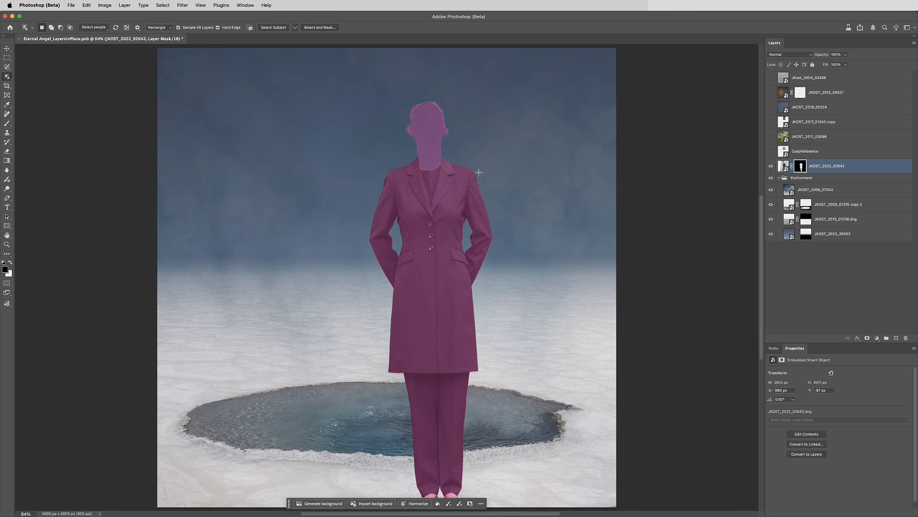
key(backslash)
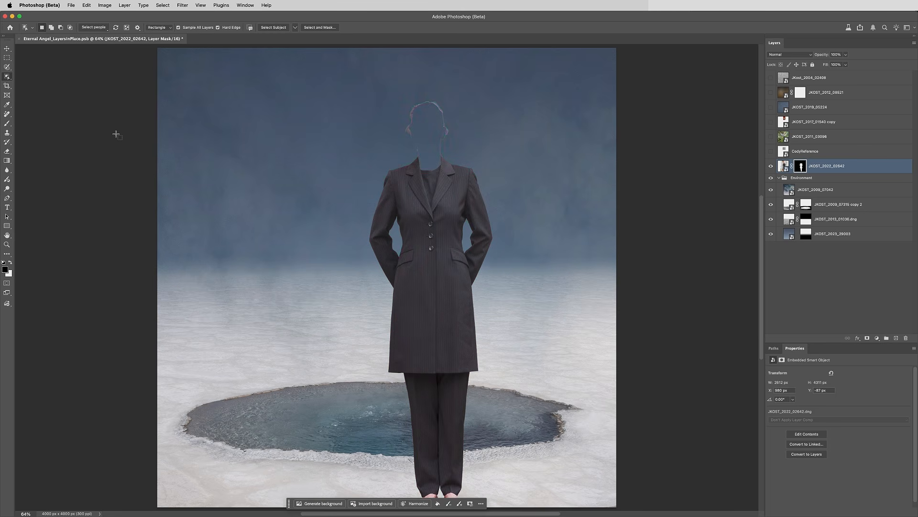
Paint black on the figure's mask with the Brush to hide the leftover head outline and the lower legs and feet below the water.
key(b)
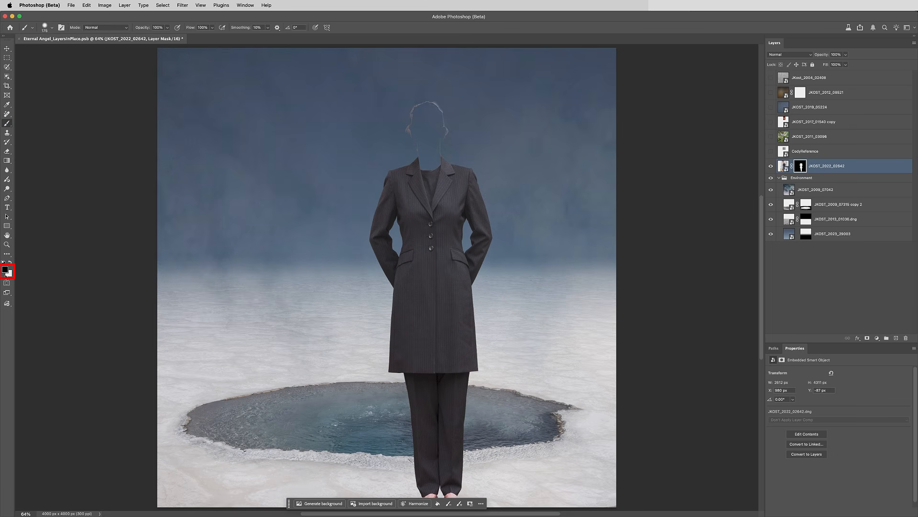
key(bracketleft)
key(bracketleft)
key(bracketleft)
mouse_move(416, 151)
mouse_down()
mouse_move(409, 129)
mouse_move(417, 108)
mouse_move(439, 107)
mouse_move(438, 153)
mouse_up()
key(bracketright)
key(bracketright)
mouse_move(407, 435)
mouse_down()
mouse_move(468, 439)
mouse_move(416, 446)
mouse_move(436, 456)
mouse_move(425, 476)
mouse_move(444, 479)
mouse_move(413, 500)
mouse_up()
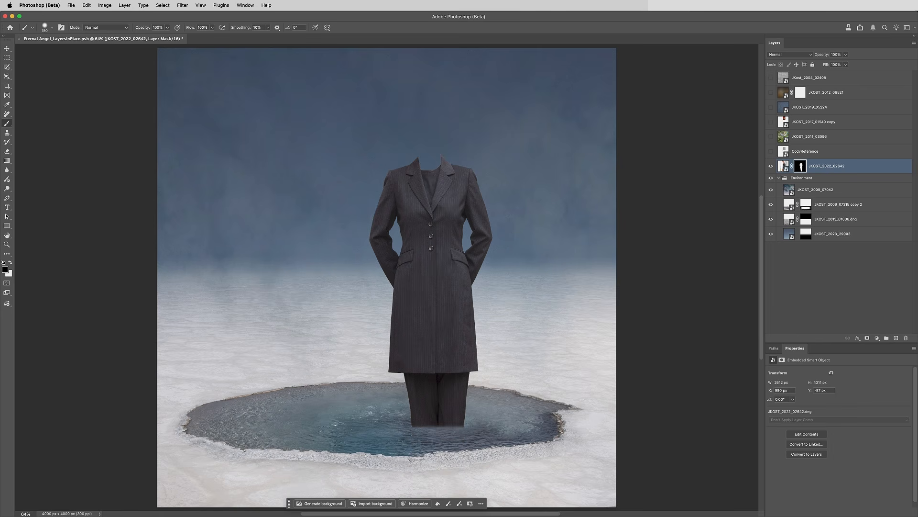
Paint a selection over the water just below the trouser legs and darken it with a Curves adjustment layer, input 123 to output 98.
click(7, 67)
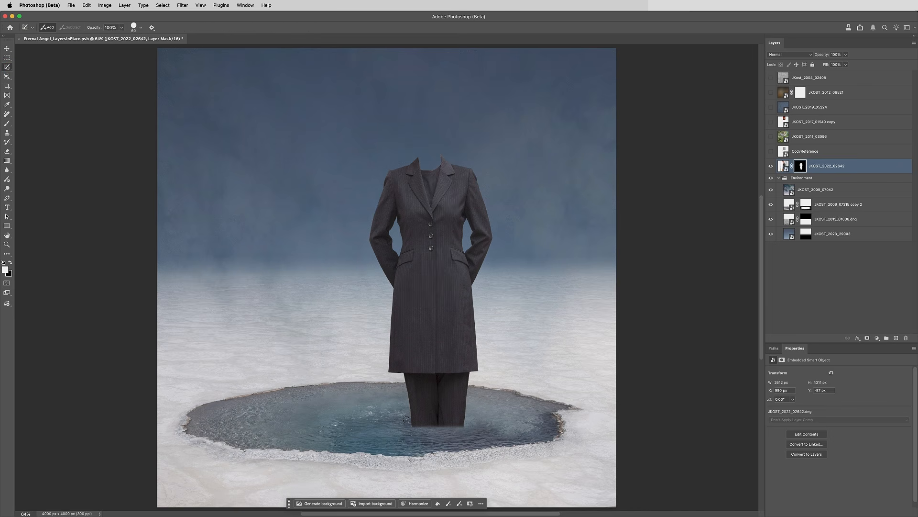
mouse_move(414, 426)
mouse_down()
mouse_move(455, 449)
mouse_move(463, 437)
mouse_move(462, 427)
mouse_move(415, 427)
mouse_up()
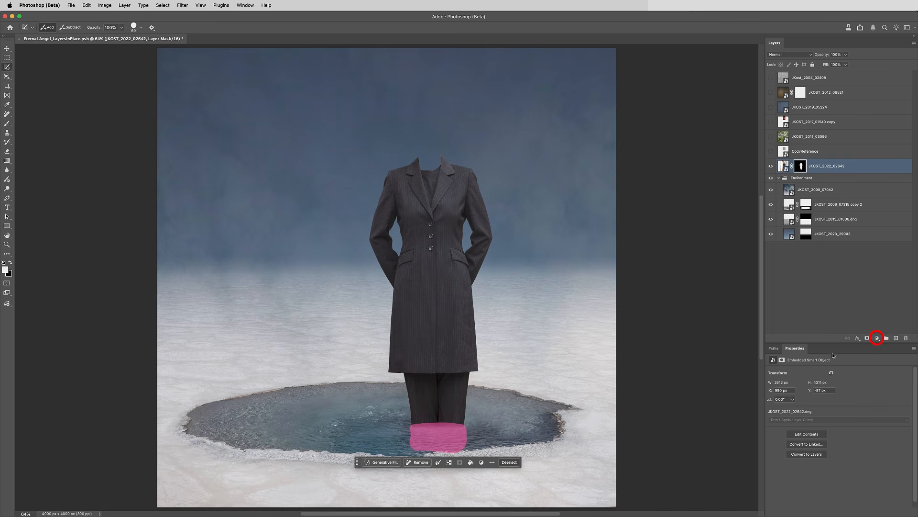
click(877, 338)
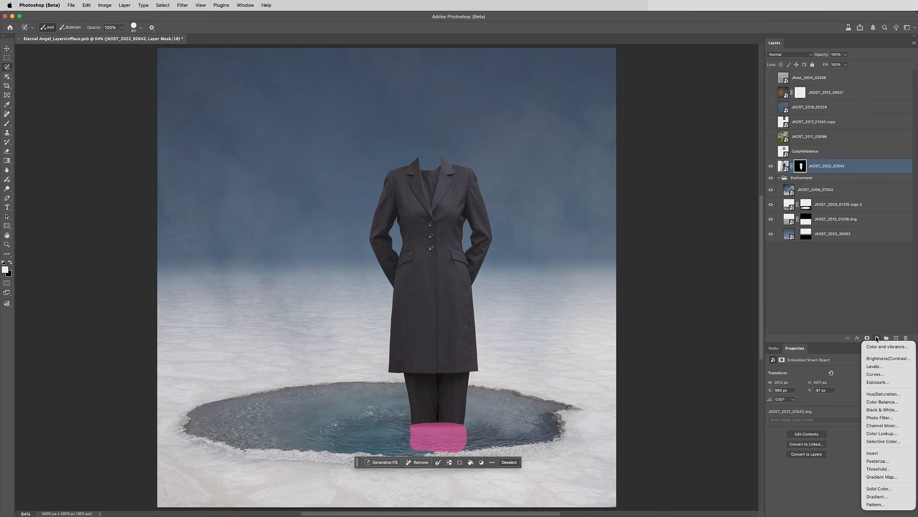
click(890, 374)
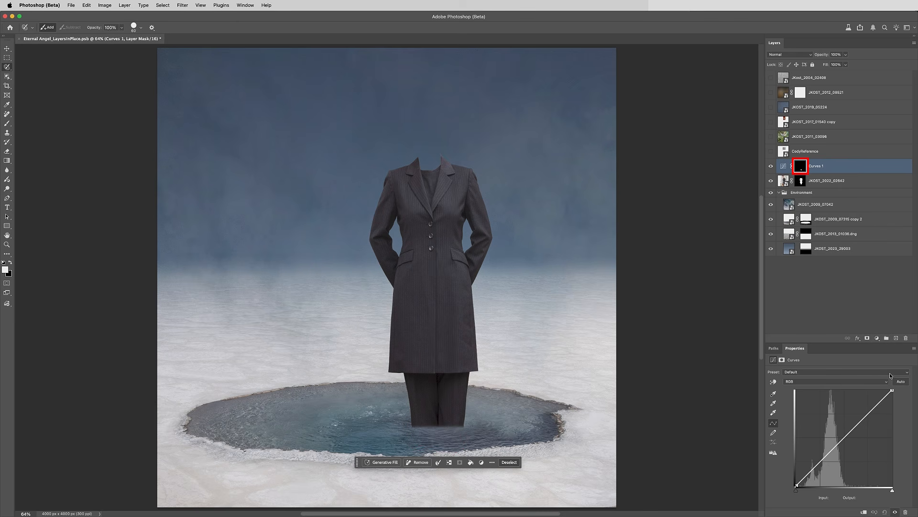
click(843, 440)
drag(843, 439, 843, 448)
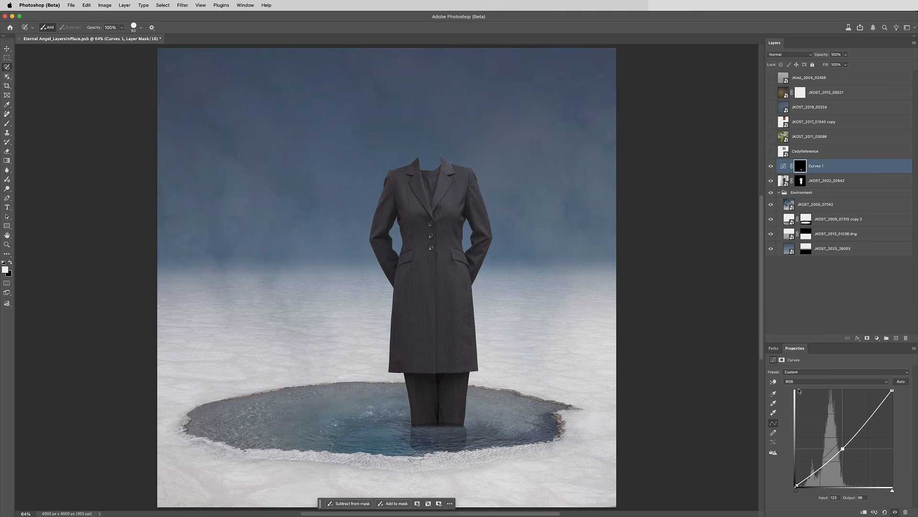
Feather the Curves layer's mask to soften the shadow, and move the Curves layer beneath the figure layer.
click(781, 360)
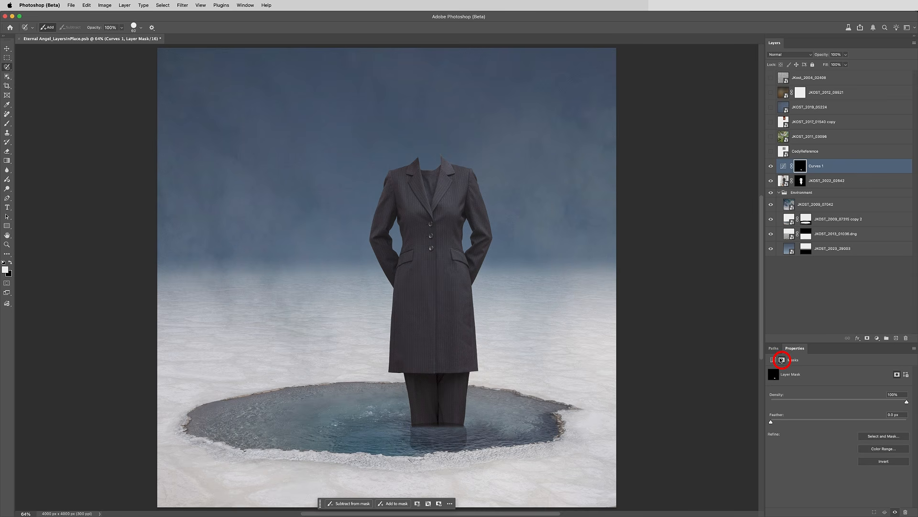
drag(770, 422, 833, 412)
drag(822, 167, 823, 185)
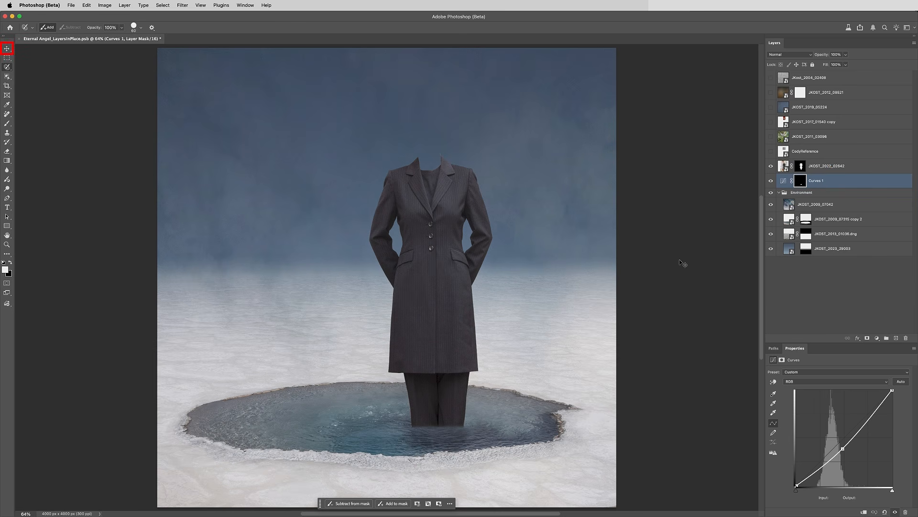
Show the dog portrait layer, CodyReference, and select it with the Move tool active.
key(v)
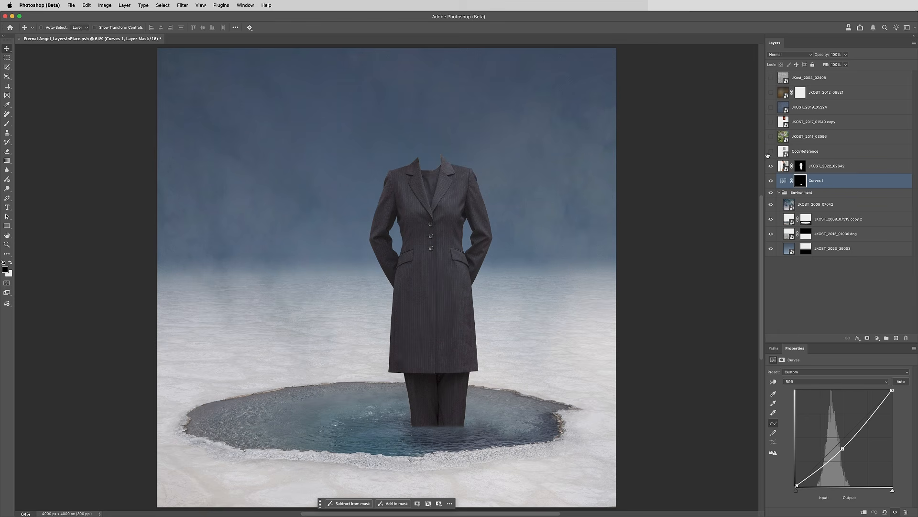
click(771, 152)
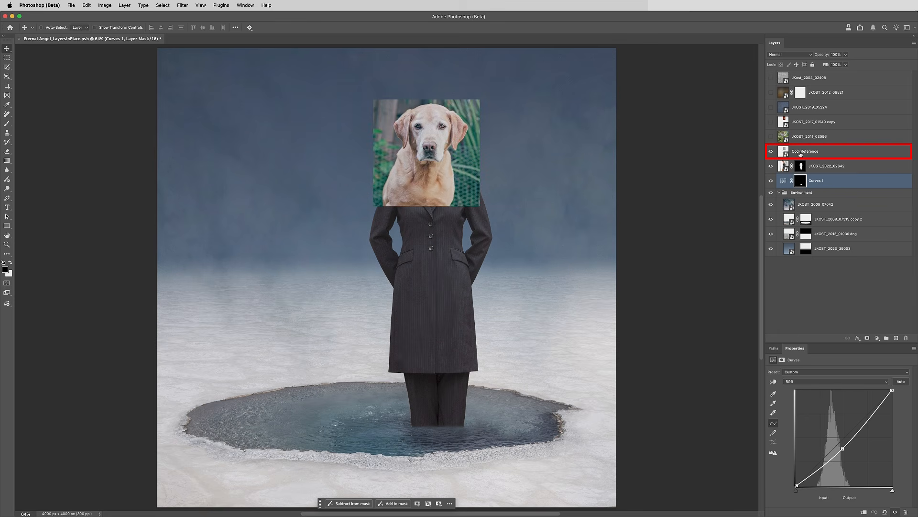
click(800, 153)
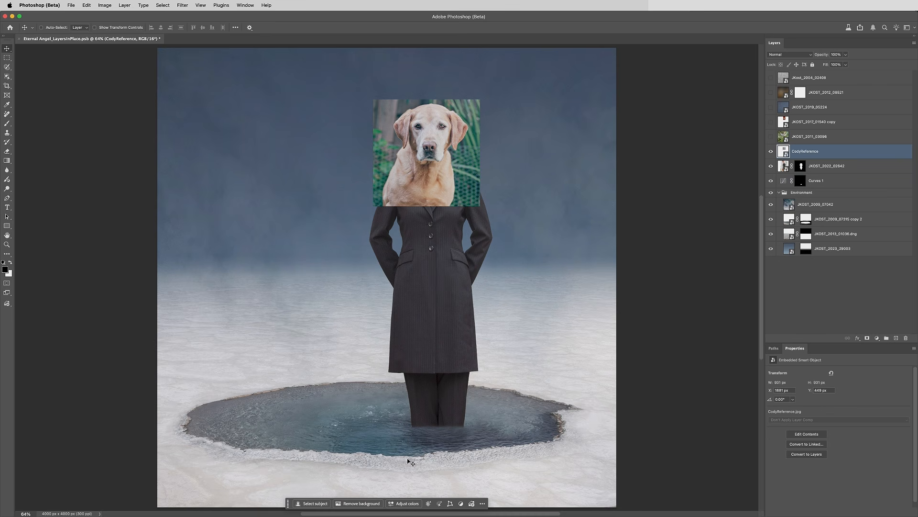
Remove the background from the CodyReference dog portrait.
click(369, 503)
key(super+plus)
key(super+plus)
key(super+plus)
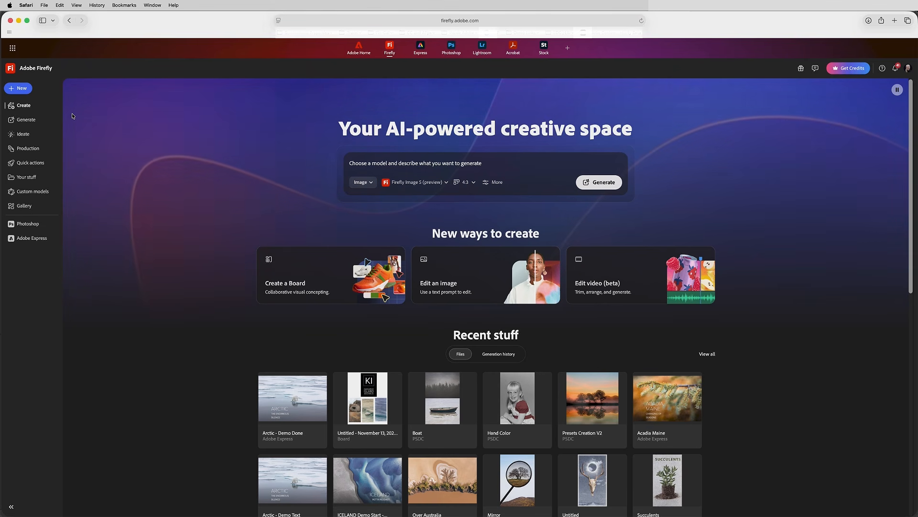
Switch to Adobe Firefly's Generate image page and choose the Gemini 3 (w/ Nano Banana Pro) model with the Tall (2:3) aspect ratio.
click(34, 122)
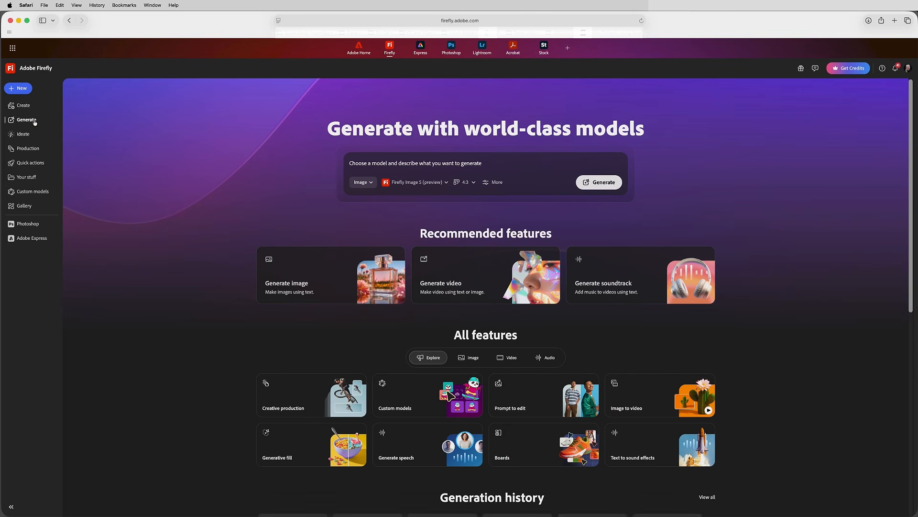
click(309, 263)
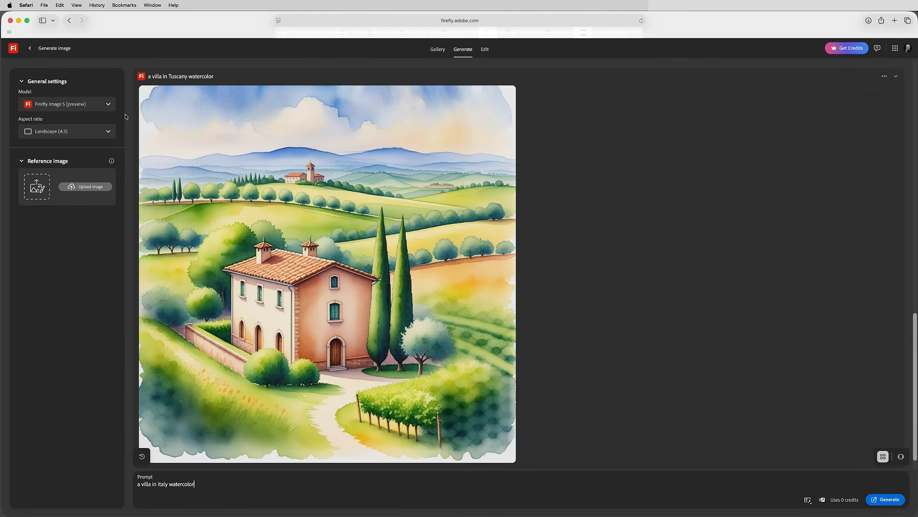
click(109, 104)
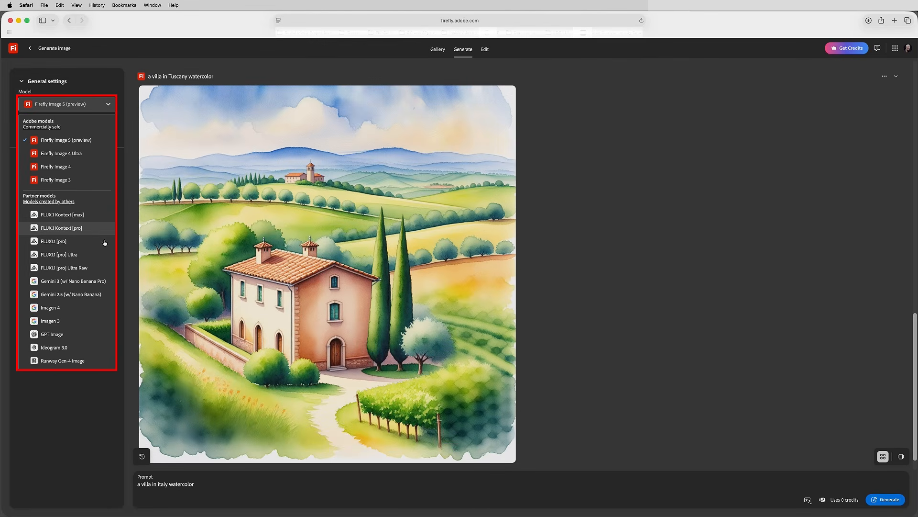
click(105, 281)
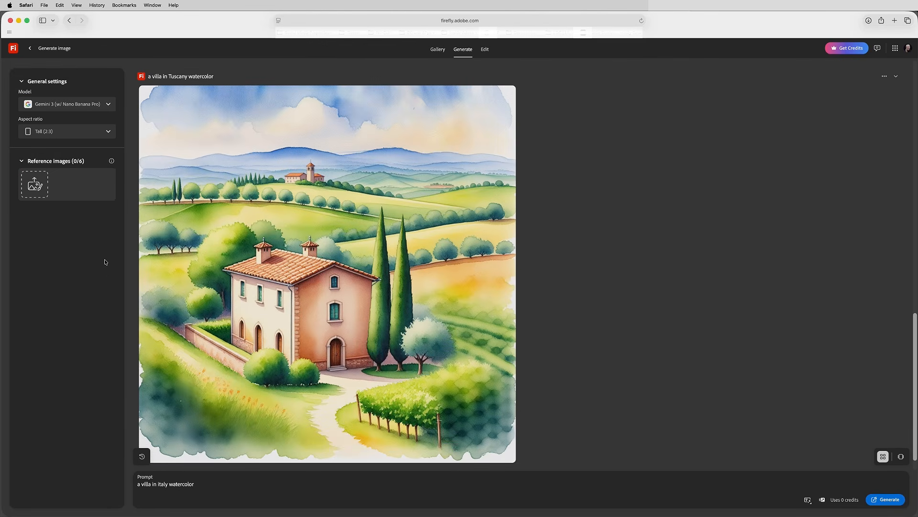
click(90, 136)
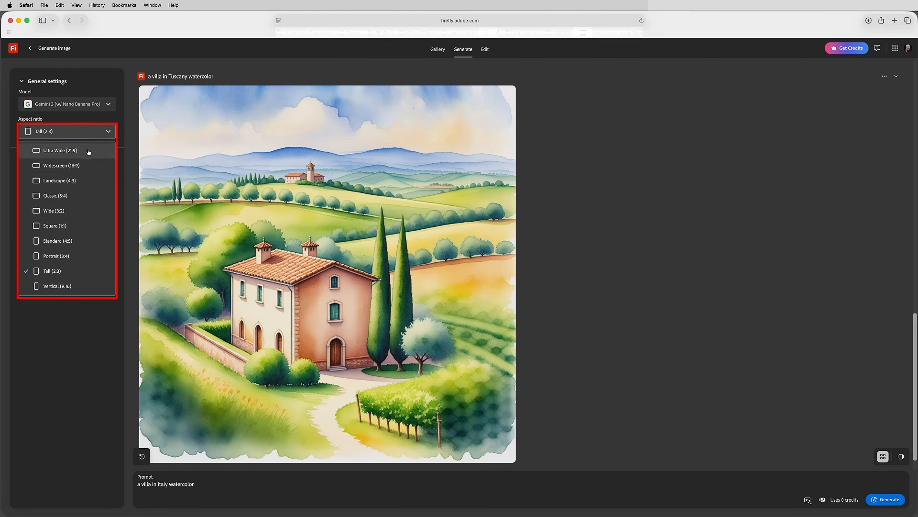
click(84, 272)
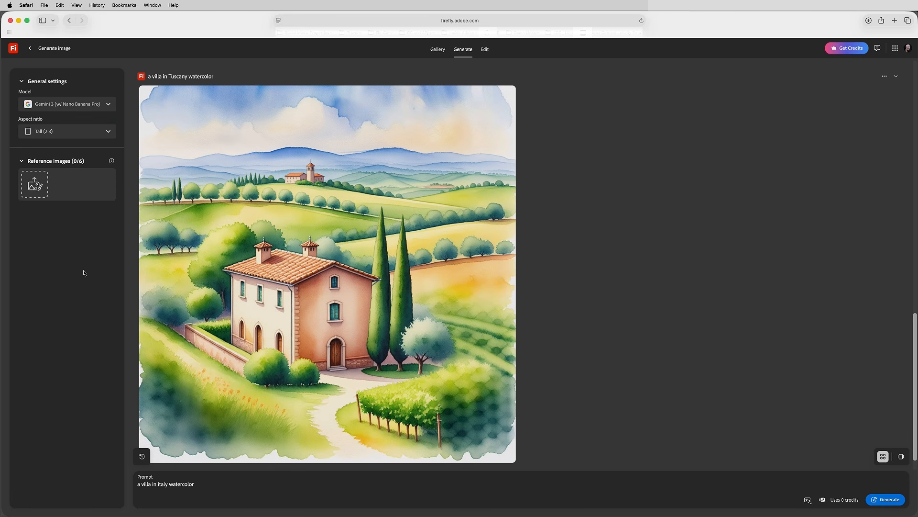
Upload CodyReference.jpg from the device's Desktop as the reference image.
click(47, 186)
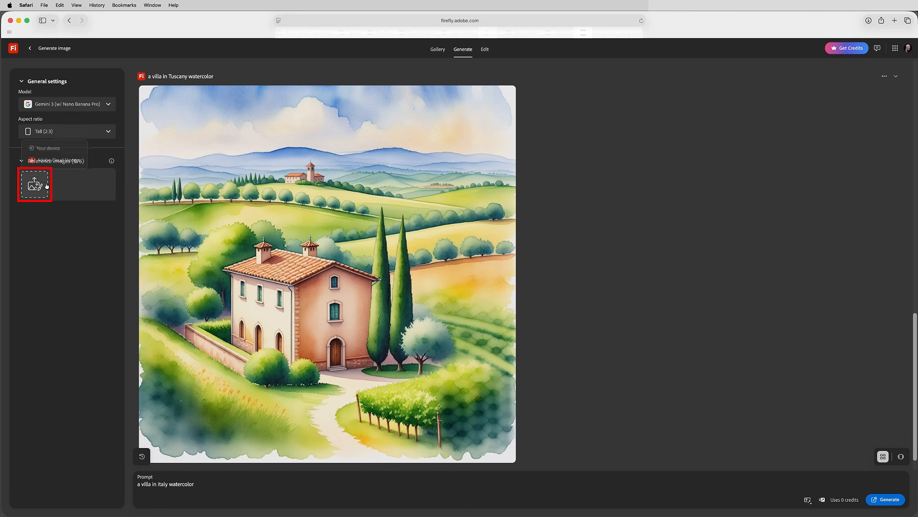
click(65, 148)
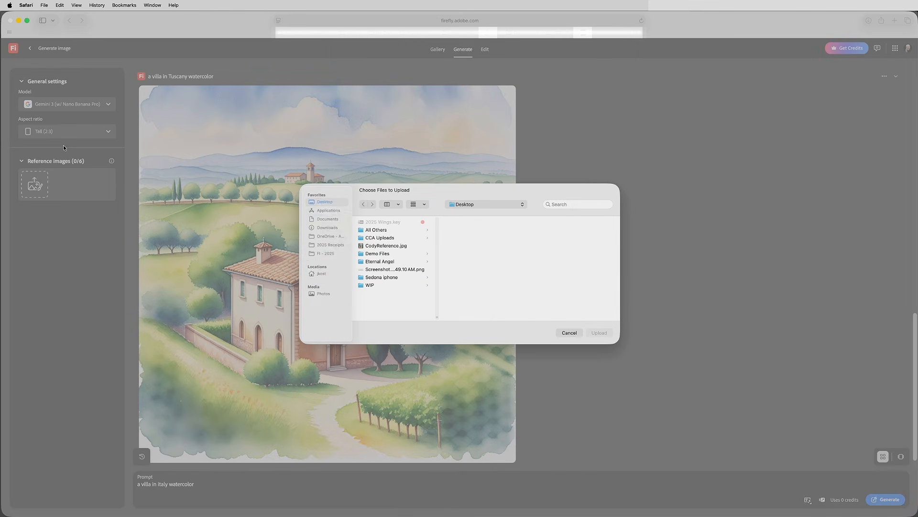
click(379, 246)
click(599, 333)
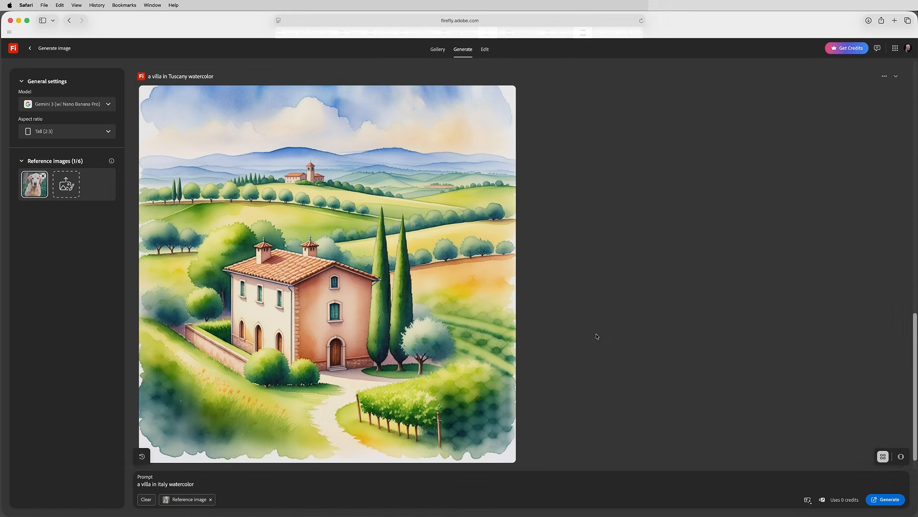
Replace the prompt with a deep-focus F/22 photograph of an adult yellow Labrador facing the camera, graying whiskers, gray background, and generate it.
drag(195, 484, 128, 480)
text(a photograph of an adult yellow Labrador looking directly at the camera, with graying whiskers against a gray background, F/22, no blur simple, beautiful, deep focus, small aperture, no shallow depth of field)
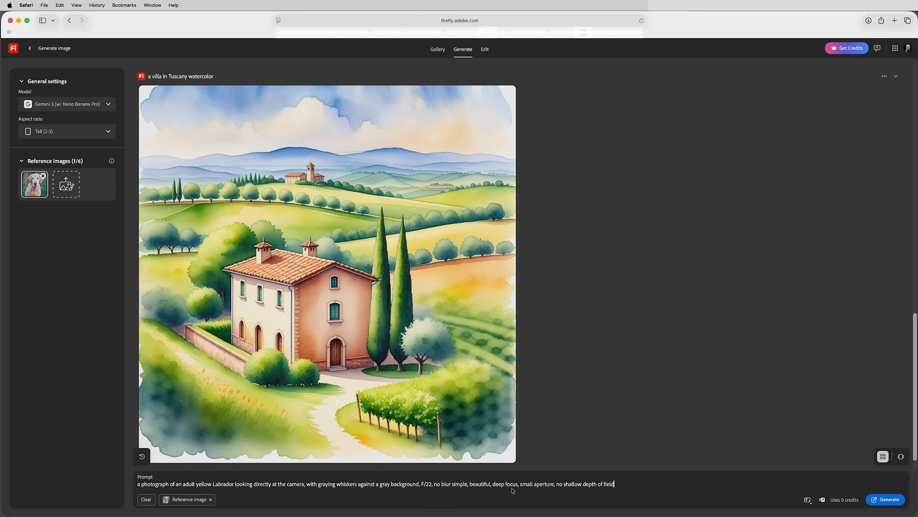
click(887, 501)
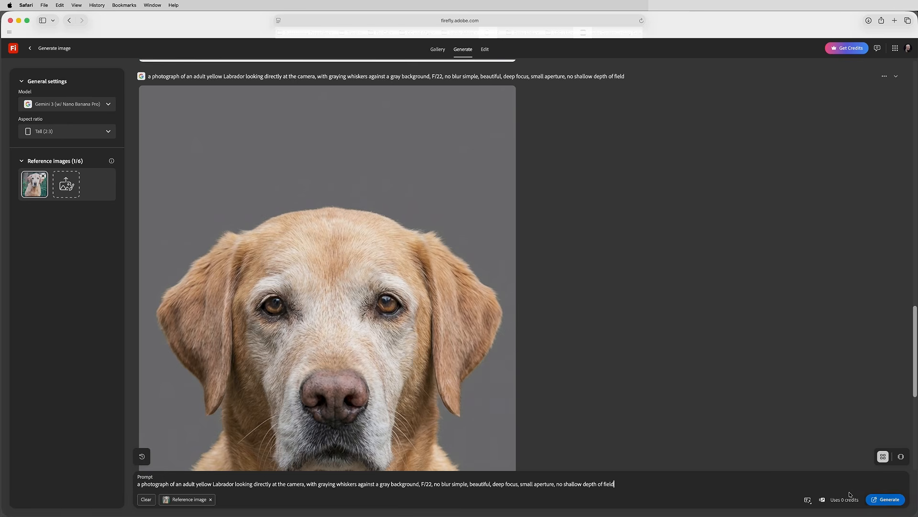
Look over the generated Labrador image and download it.
scroll(469, 365, down, 5)
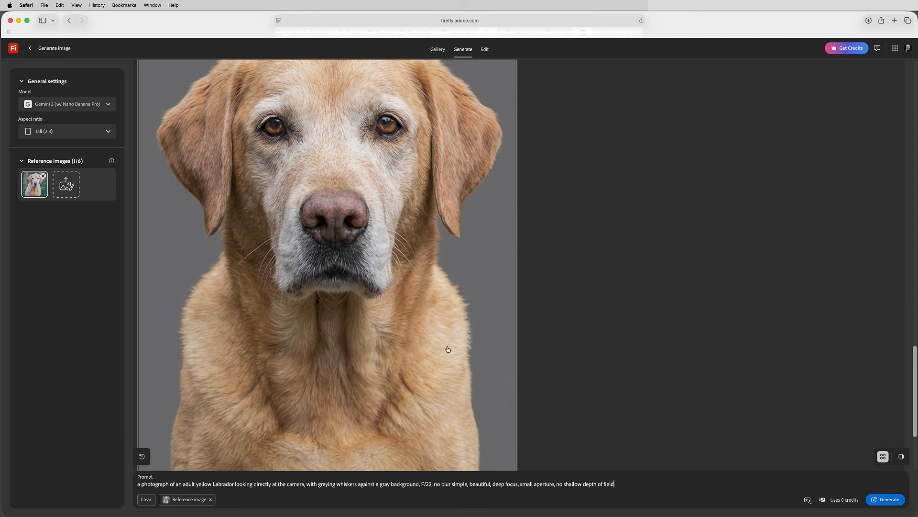
scroll(448, 349, up, 5)
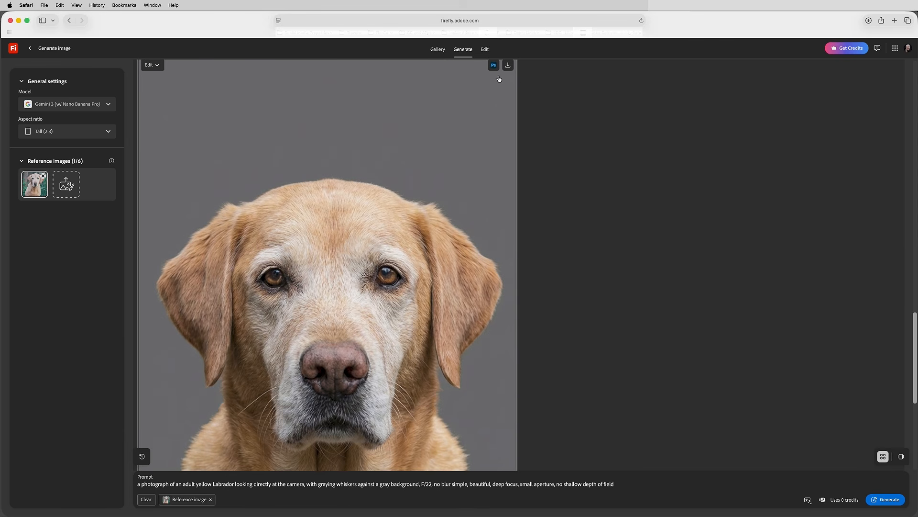
click(508, 66)
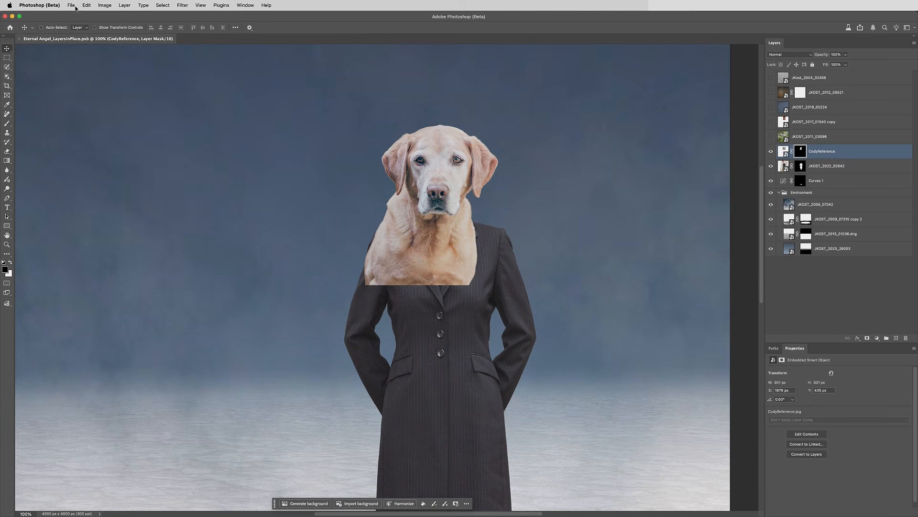
Back in Photoshop, place the downloaded Firefly Labrador PNG from Downloads as an embedded layer above CodyReference.
click(73, 5)
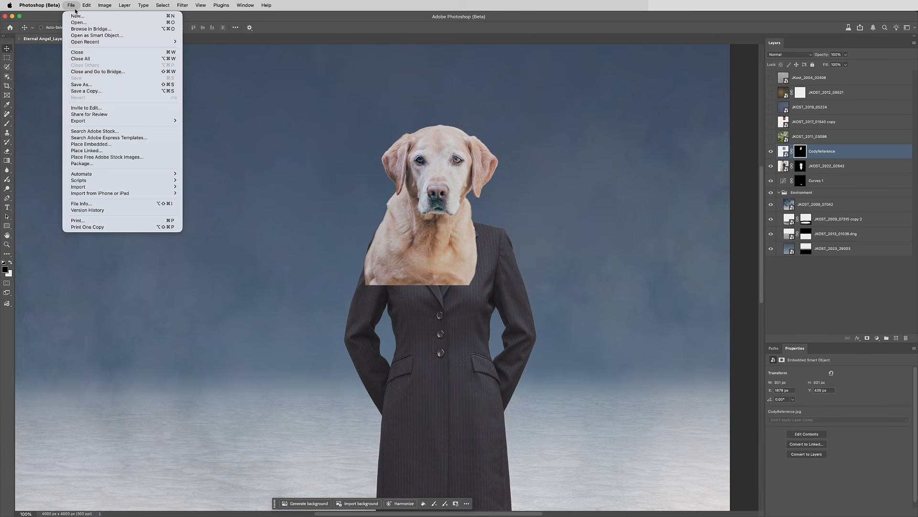
click(122, 145)
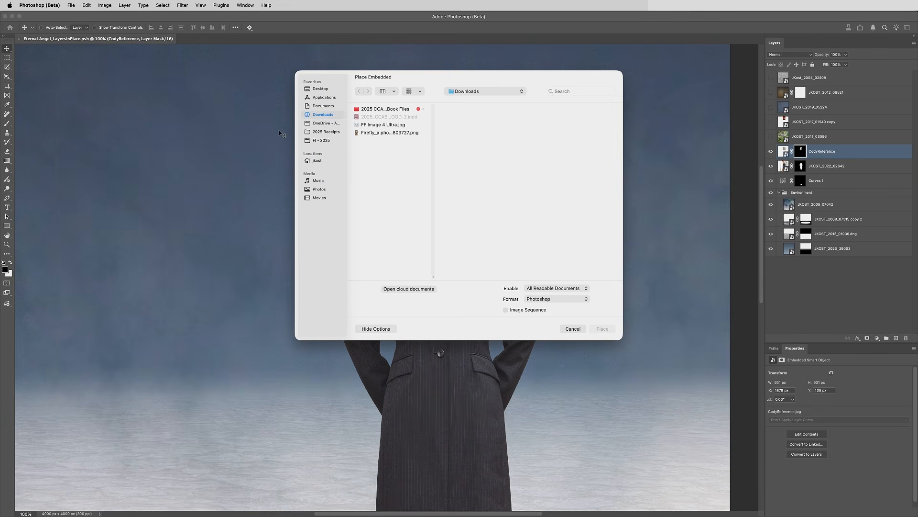
click(371, 134)
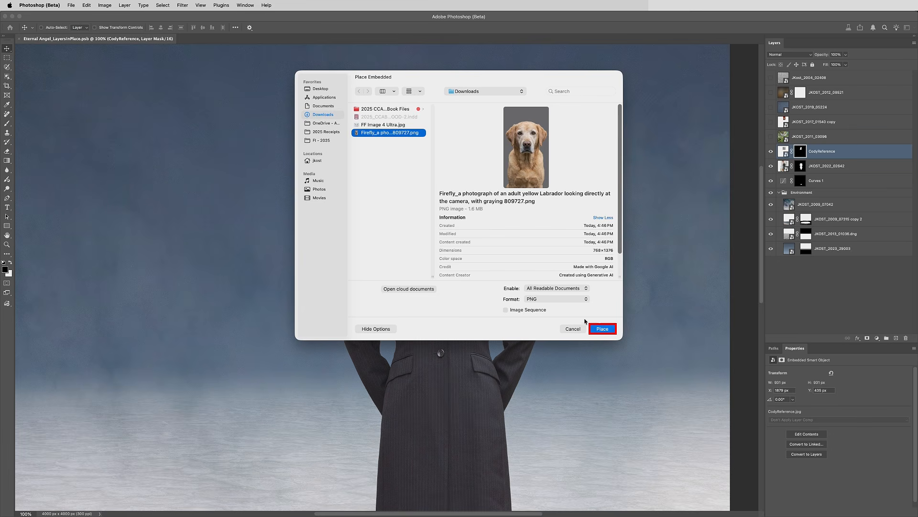
click(602, 328)
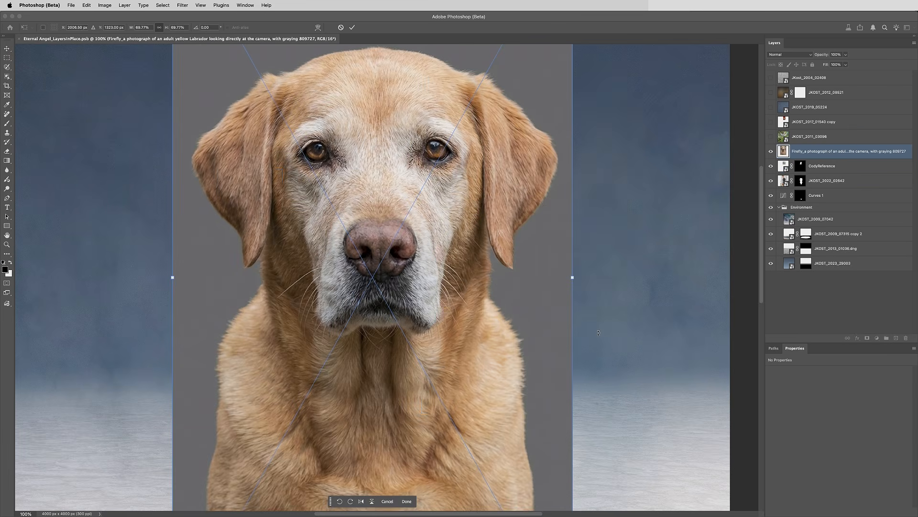
Scale the placed Labrador image down proportionally to about 23% and commit the transform.
key(super+0)
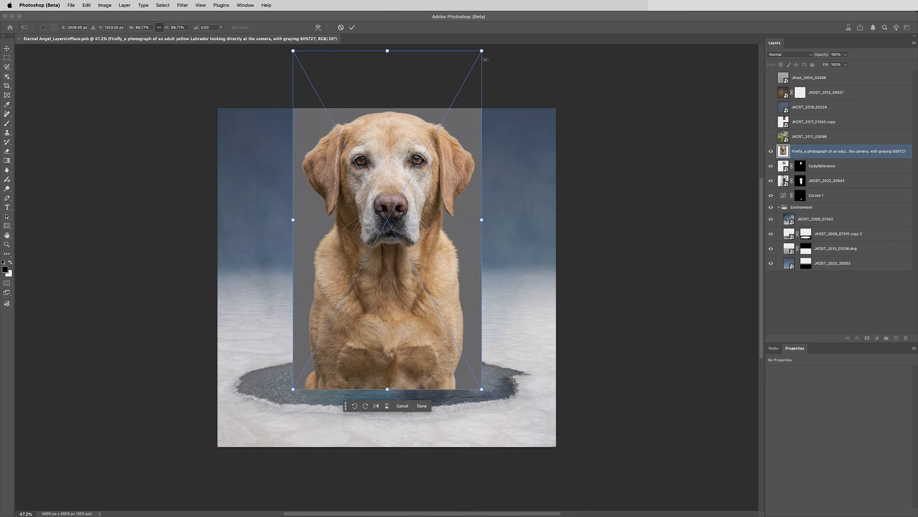
drag(481, 50, 418, 165)
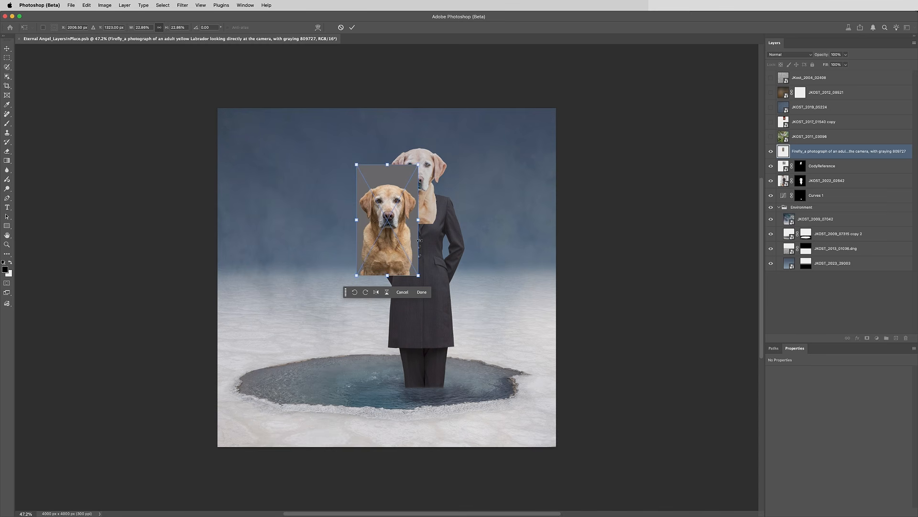
click(422, 292)
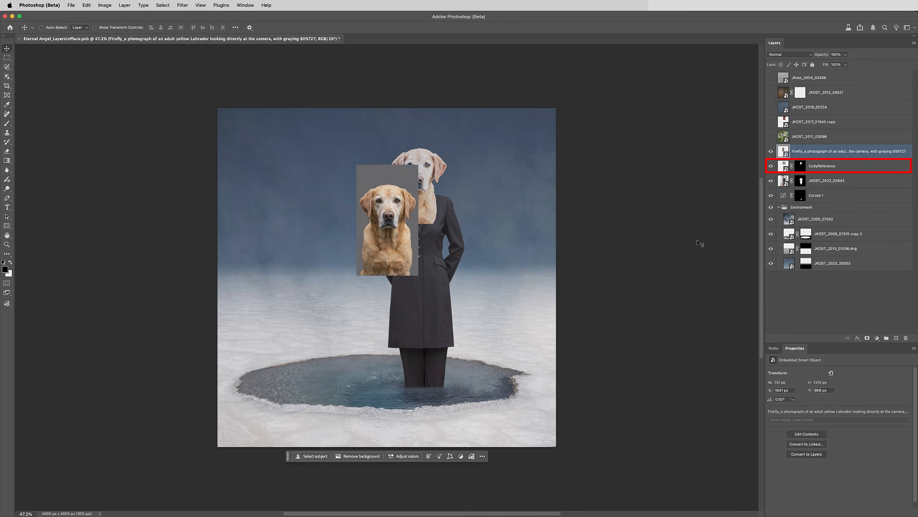
Delete the CodyReference layer and remove the background from the placed Labrador layer.
drag(844, 167, 906, 340)
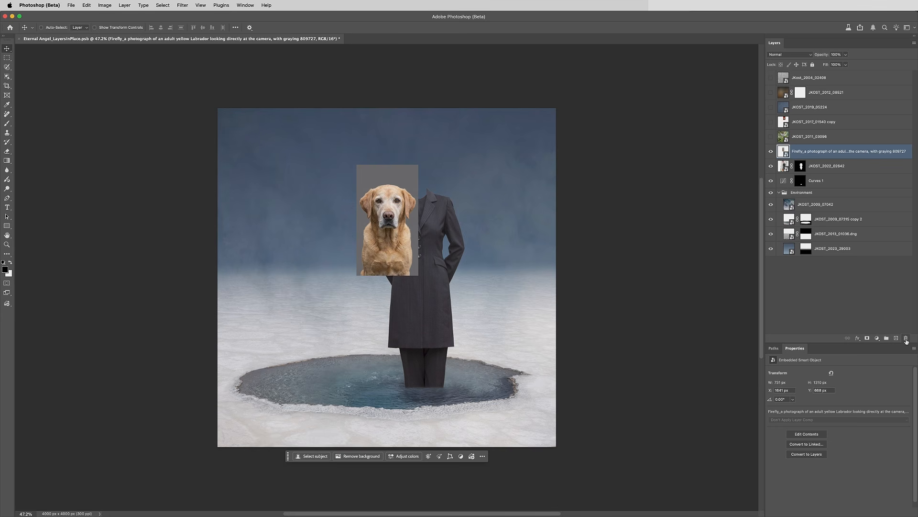
click(364, 456)
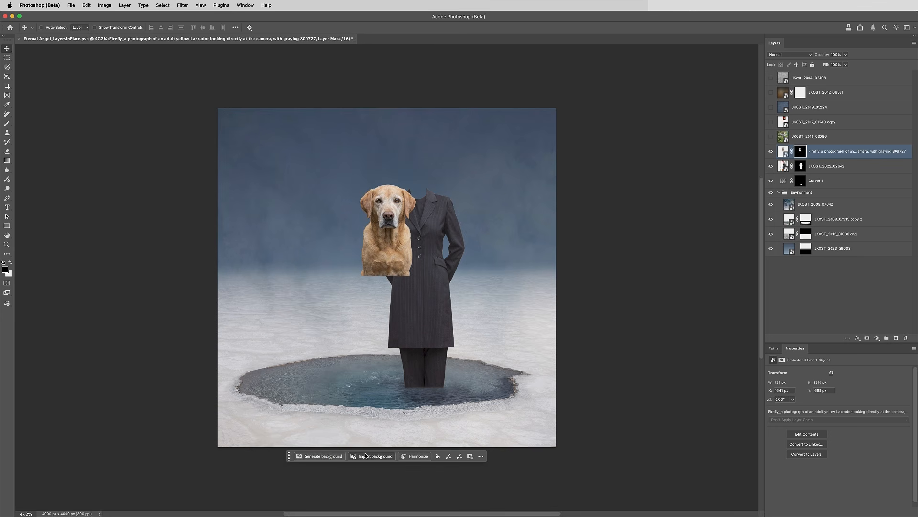
key(super+1)
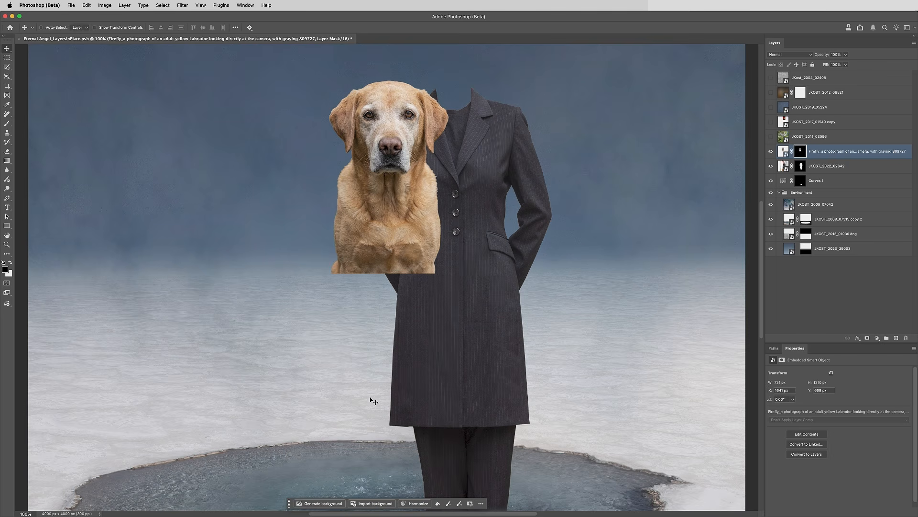
drag(421, 286, 408, 367)
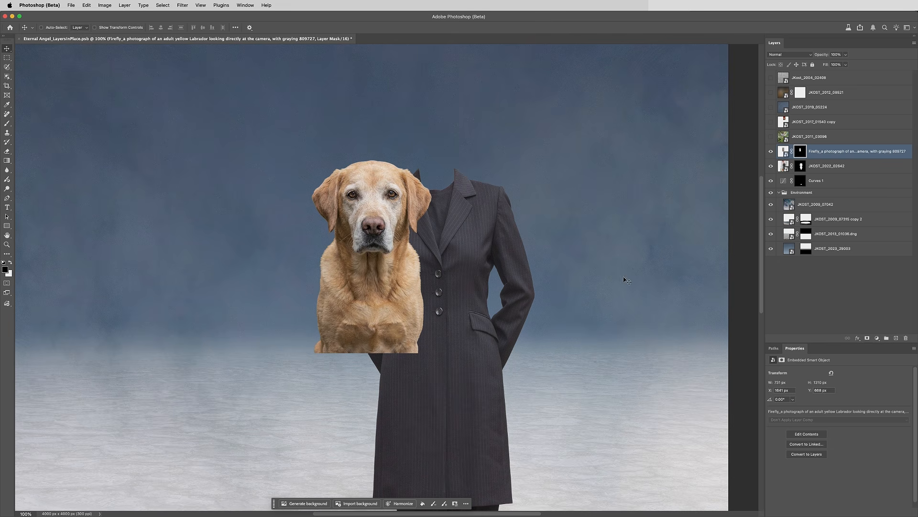
Put the Labrador layer into a new group and add a layer mask to the group.
drag(838, 153, 887, 340)
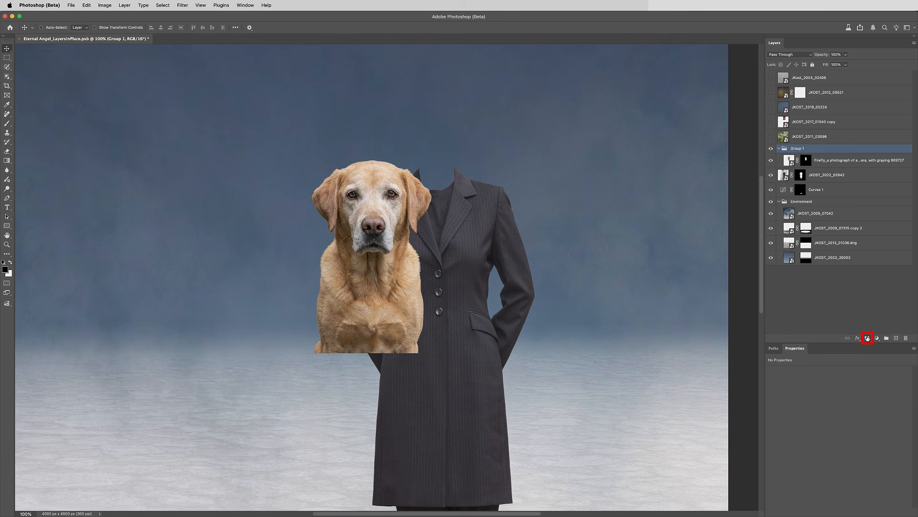
click(867, 338)
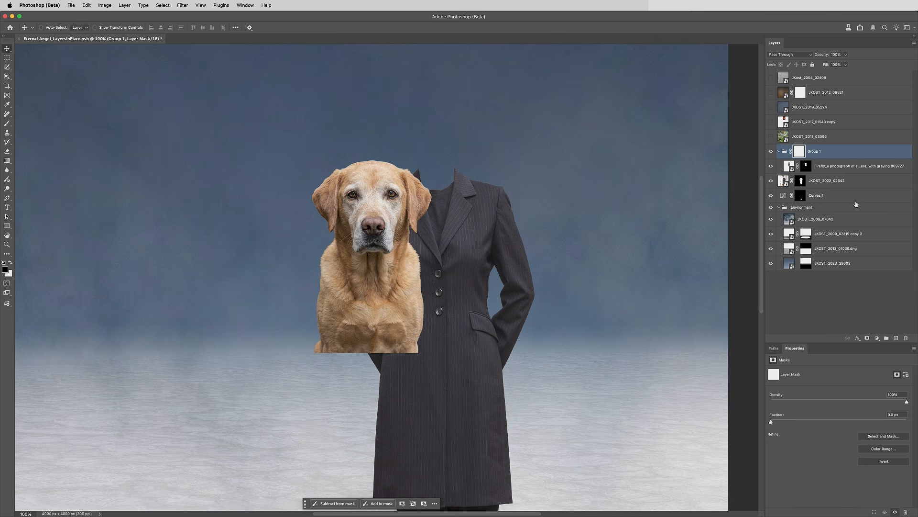
Set the Labrador group's opacity to 50% and move it so the dog's head and neck sit over the jacket's collar.
click(835, 55)
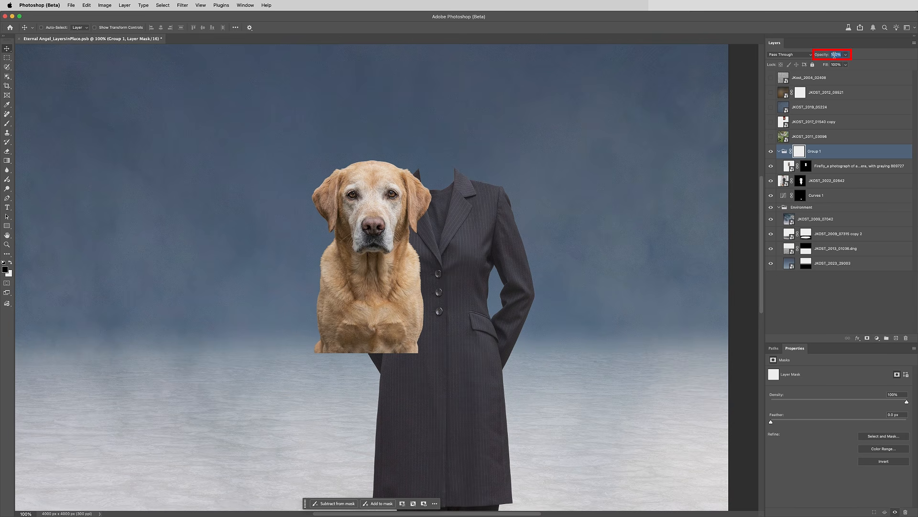
text(50)
key(Return)
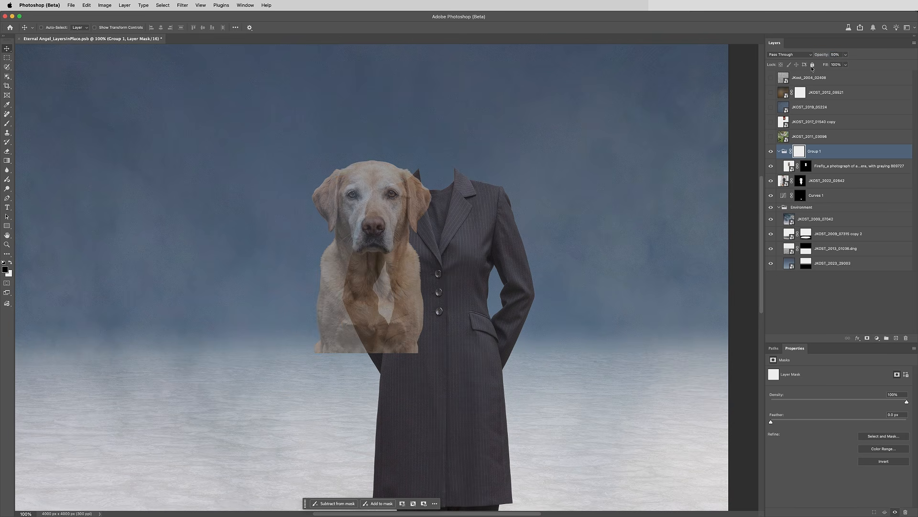
mouse_move(369, 318)
mouse_down()
mouse_move(406, 300)
mouse_move(427, 267)
mouse_move(434, 273)
mouse_move(439, 232)
mouse_up()
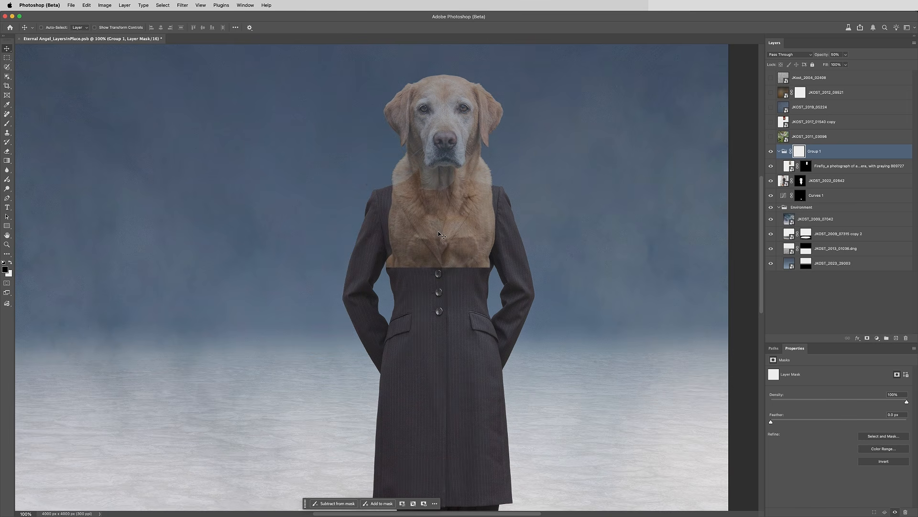
Paint a selection over the dog's body outside the jacket's V-neck, fill it with black on the group mask, and deselect.
click(8, 67)
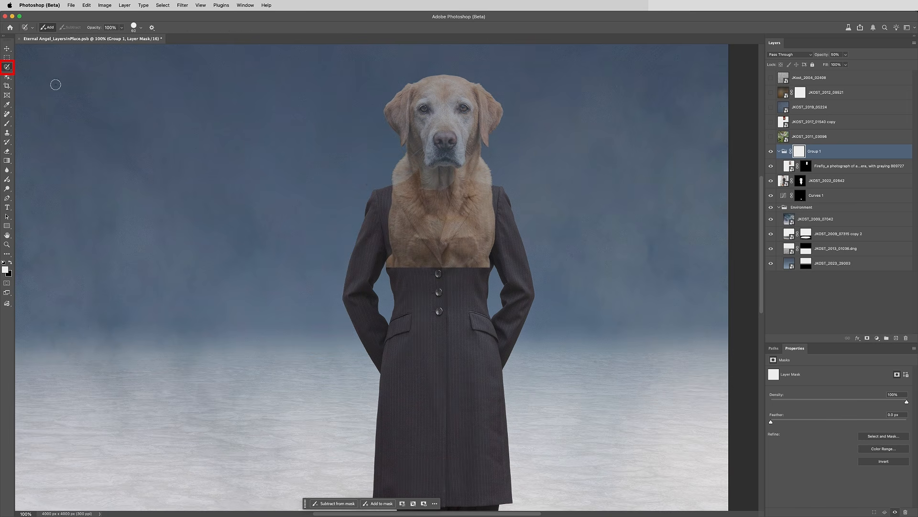
mouse_move(400, 153)
mouse_down()
mouse_move(436, 261)
mouse_move(483, 154)
mouse_move(507, 217)
mouse_move(504, 264)
mouse_move(460, 282)
mouse_move(393, 275)
mouse_move(382, 255)
mouse_move(398, 157)
mouse_up()
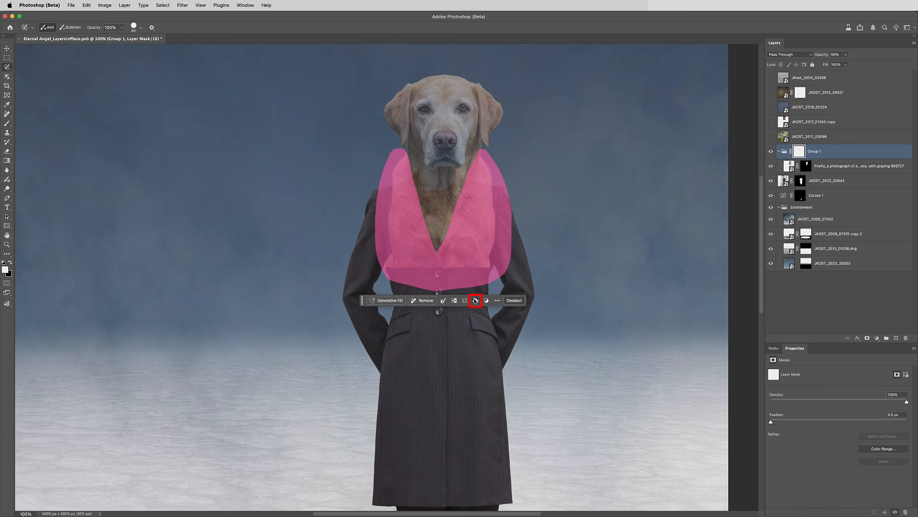
click(475, 300)
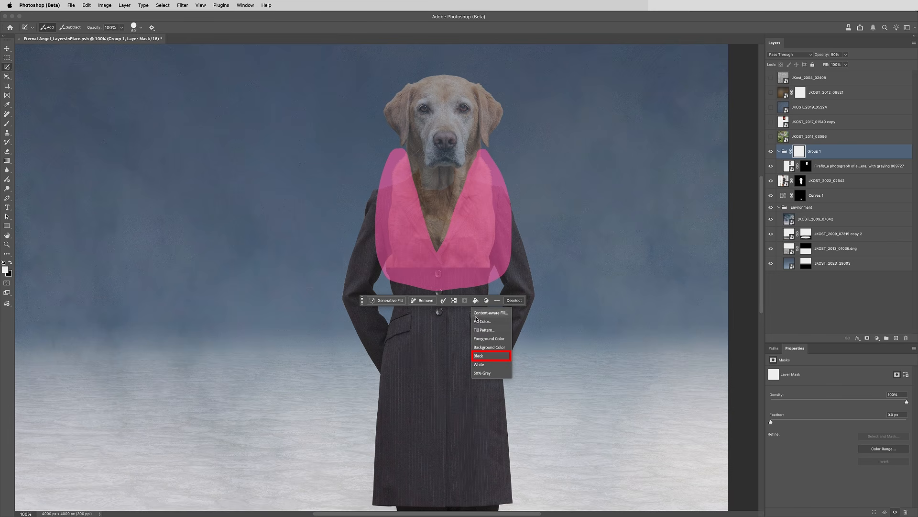
click(481, 356)
click(519, 300)
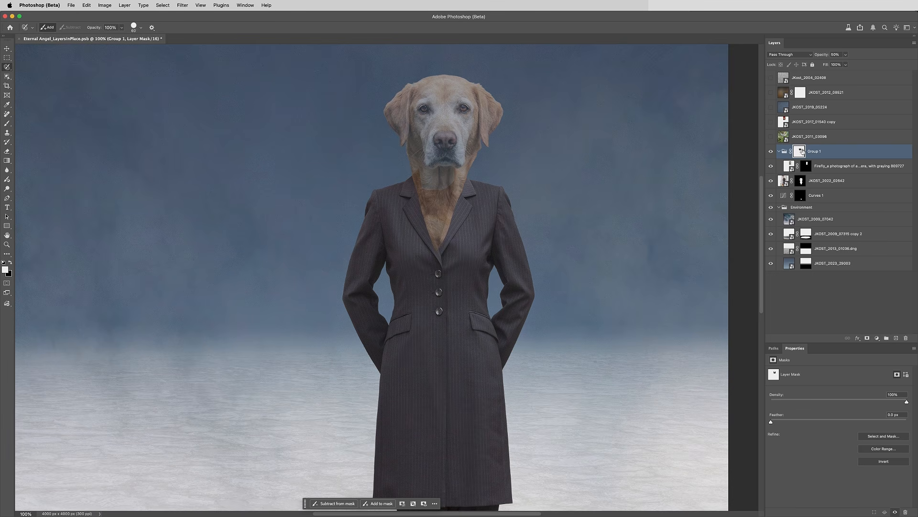
Set the Labrador group's opacity to 100%.
click(836, 54)
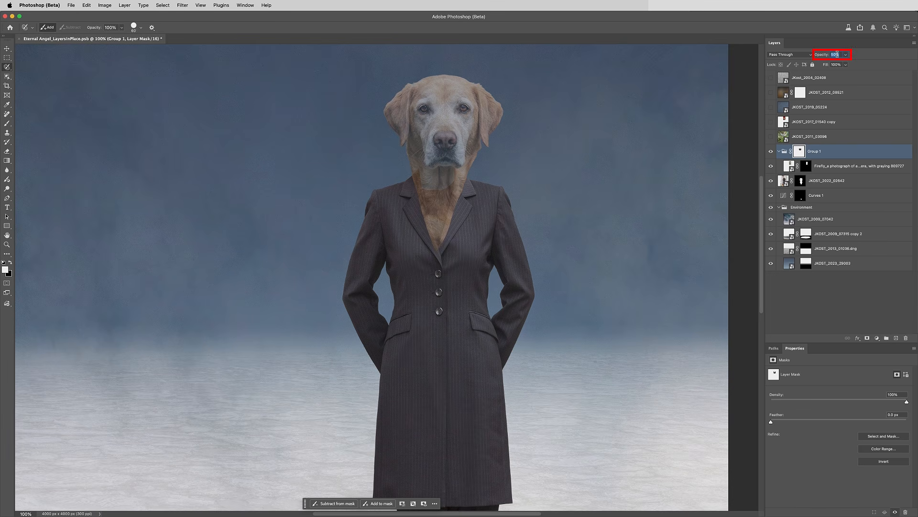
text(100)
key(Return)
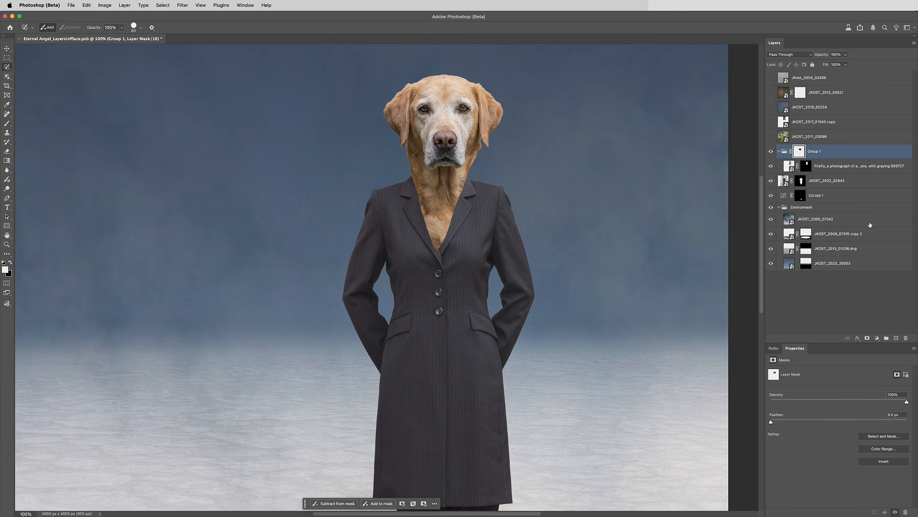
Add a Curves adjustment clipped to the Labrador layer, lifting the darker tones and setting a highlight point at input 174, output 181.
click(877, 337)
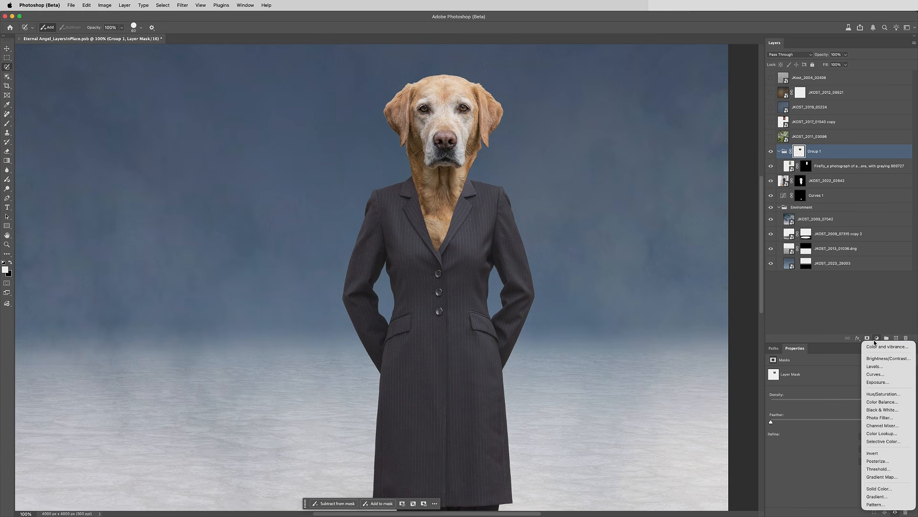
click(882, 376)
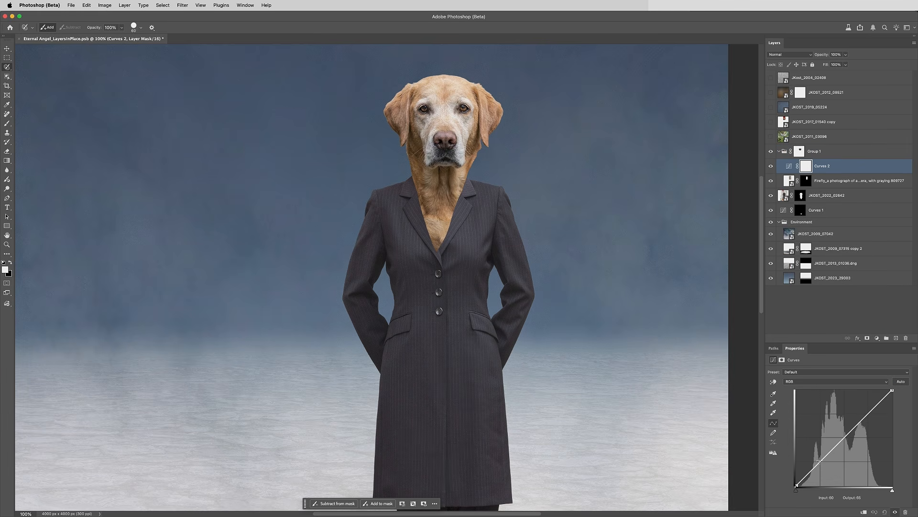
drag(819, 460, 822, 451)
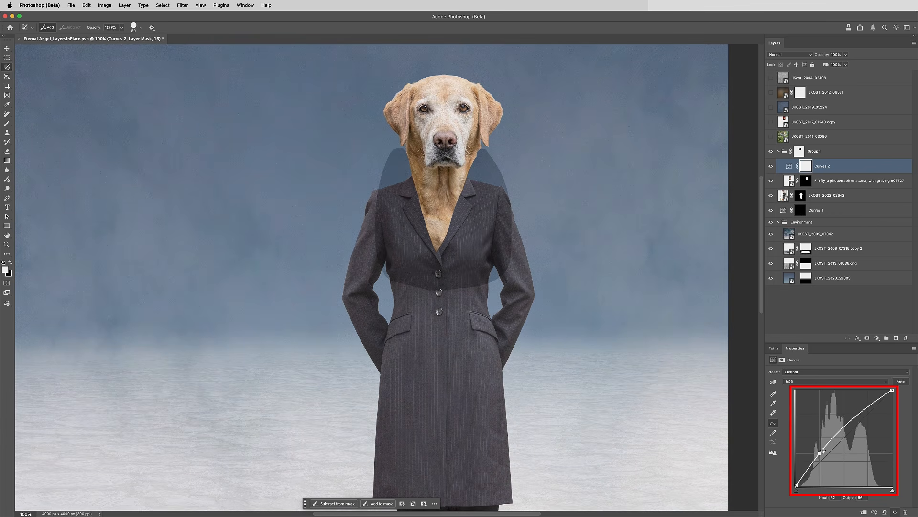
drag(860, 412, 862, 418)
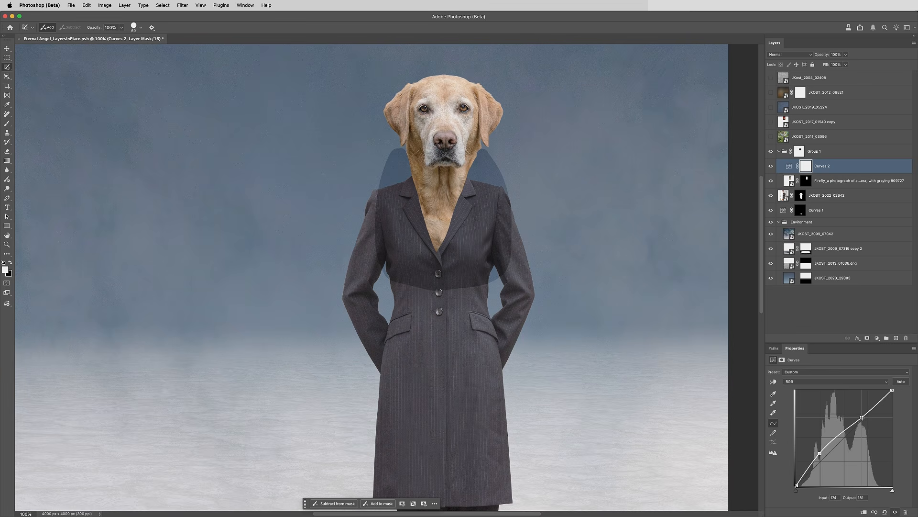
click(864, 511)
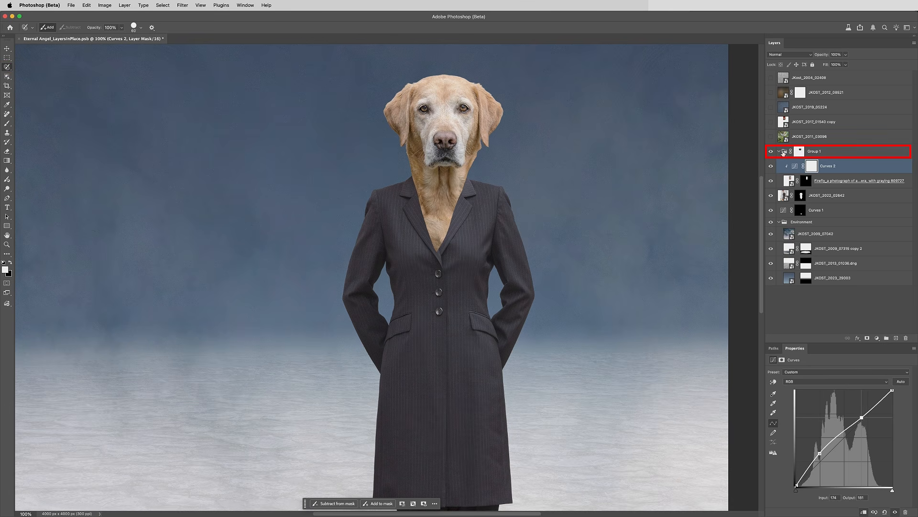
Select the V-shaped edge between the dog's neck and the jacket lapels and generate a promptless Generative Fill with Firefly Fill & Expand (beta).
click(783, 152)
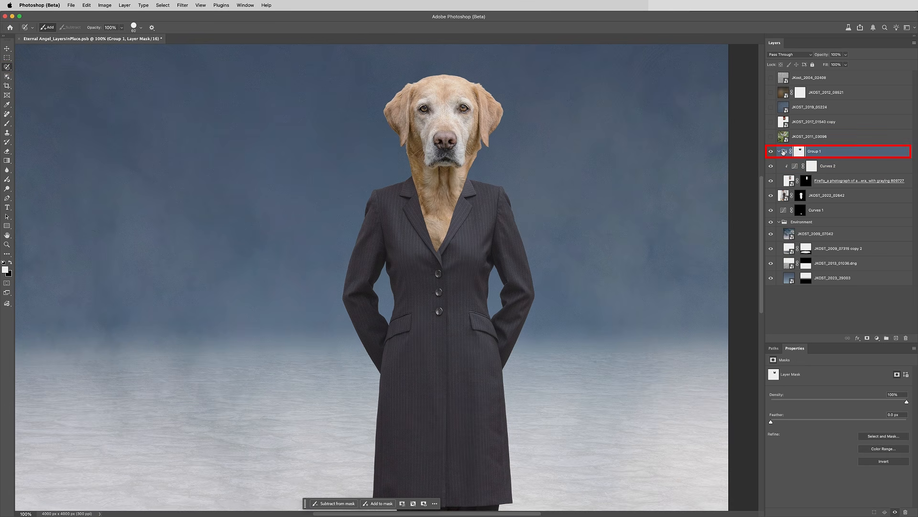
super+click(407, 150)
mouse_move(407, 150)
mouse_down()
mouse_move(438, 248)
mouse_move(475, 147)
mouse_up()
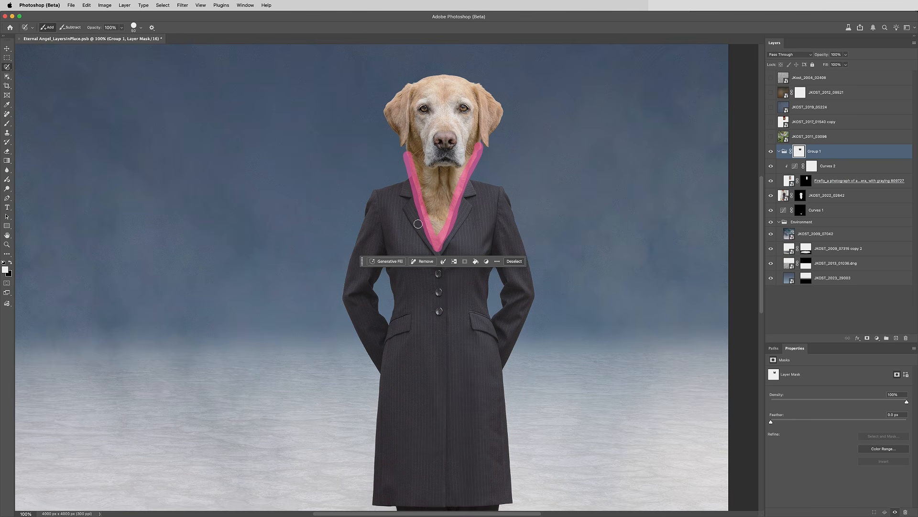
click(388, 261)
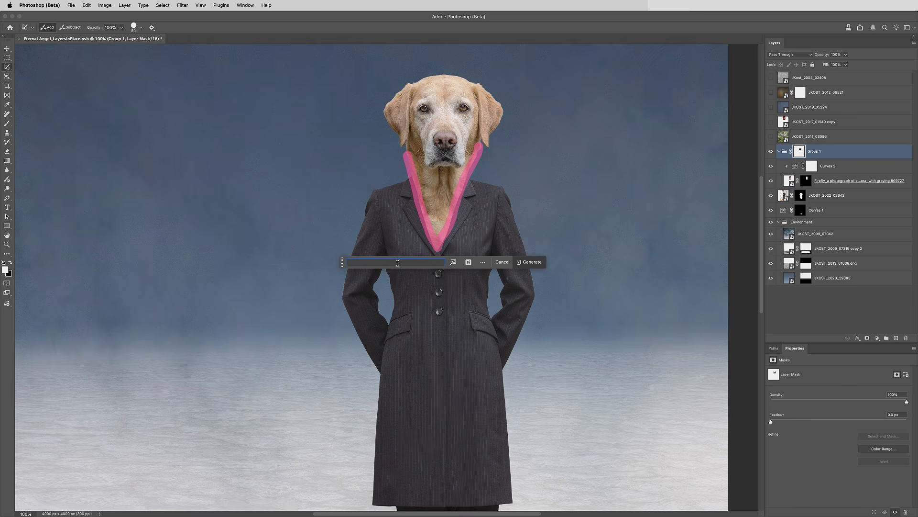
click(469, 263)
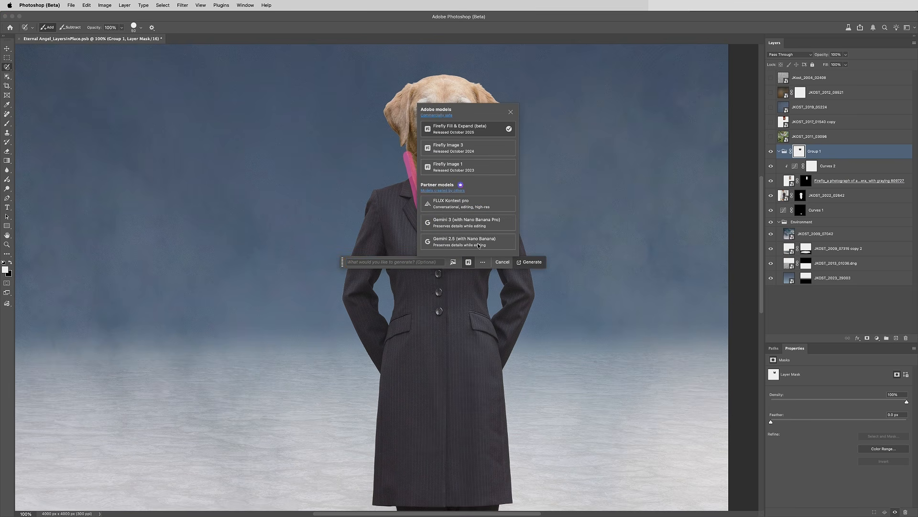
click(491, 130)
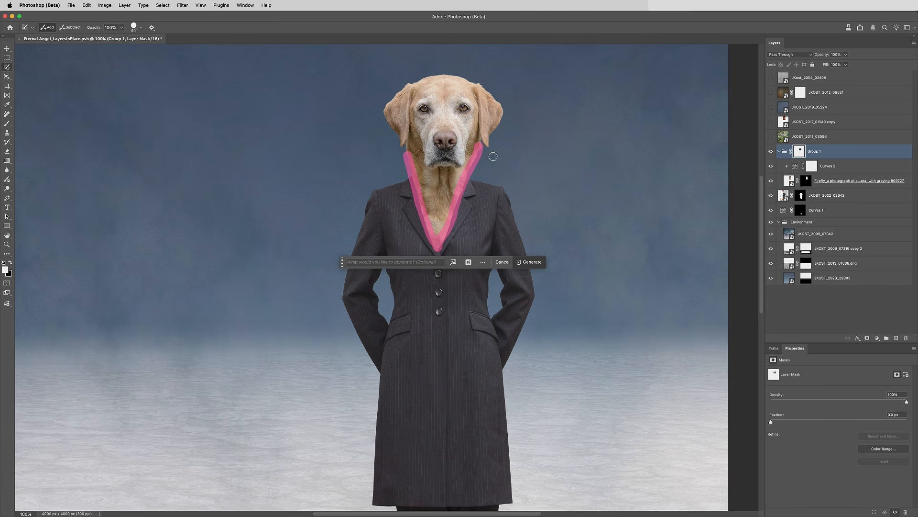
click(528, 263)
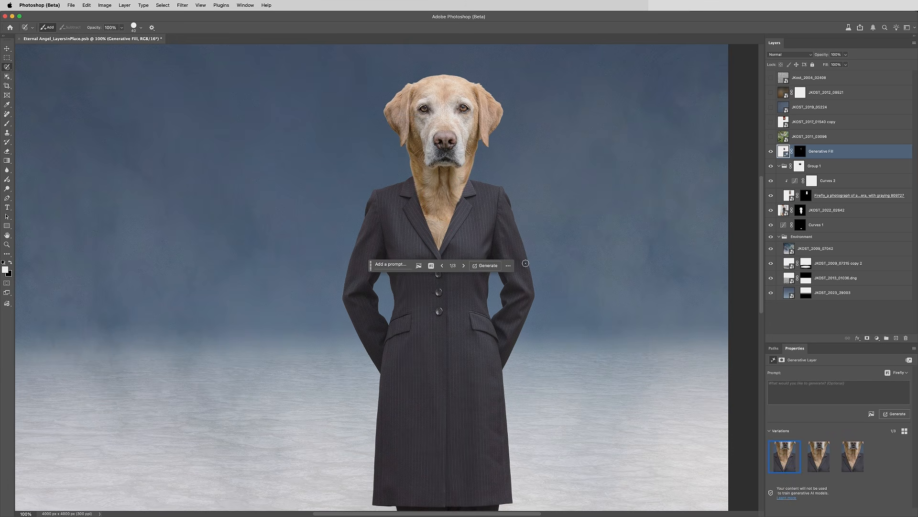
Compare the generated neckline variations and keep the second one.
click(820, 458)
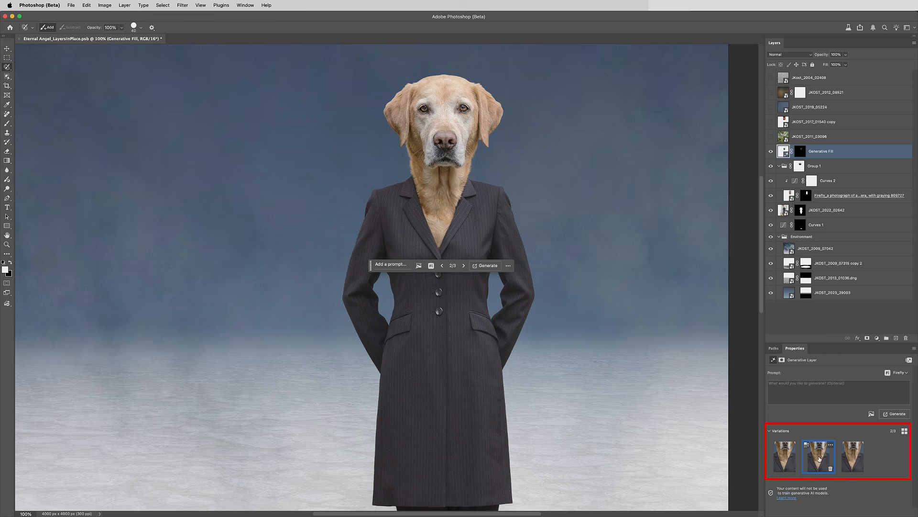
click(858, 459)
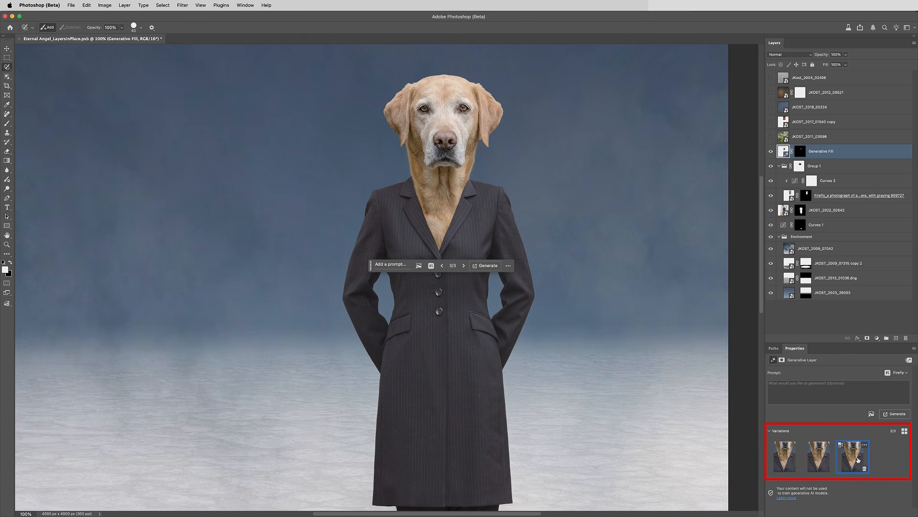
click(821, 459)
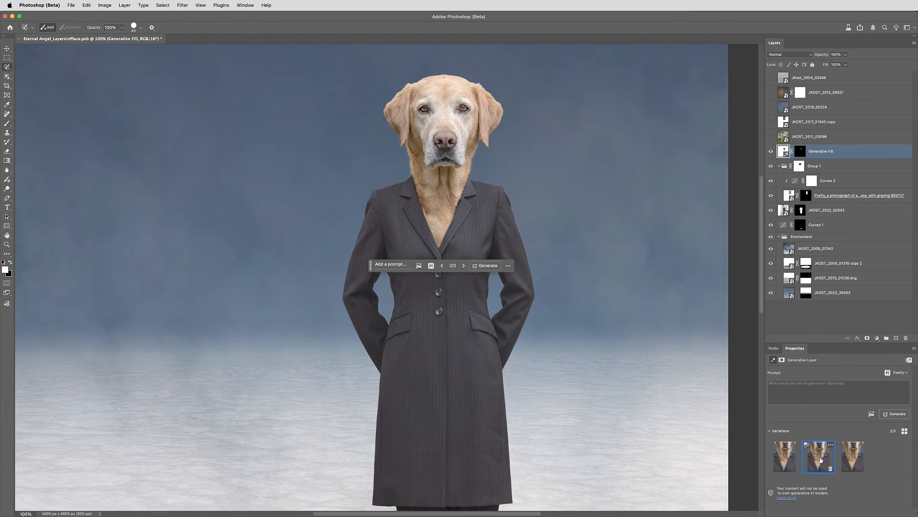
key(super+0)
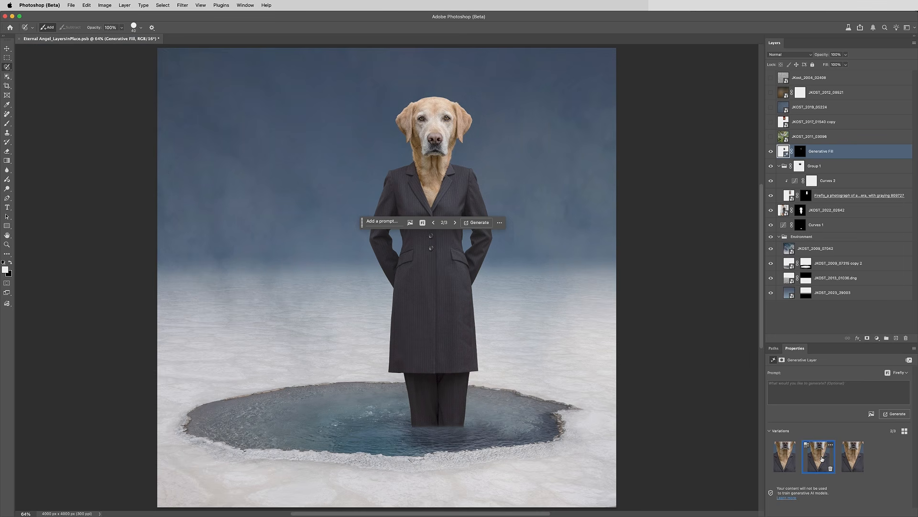
Show the egret layer JKOST_2011_03096 and remove its background.
click(771, 137)
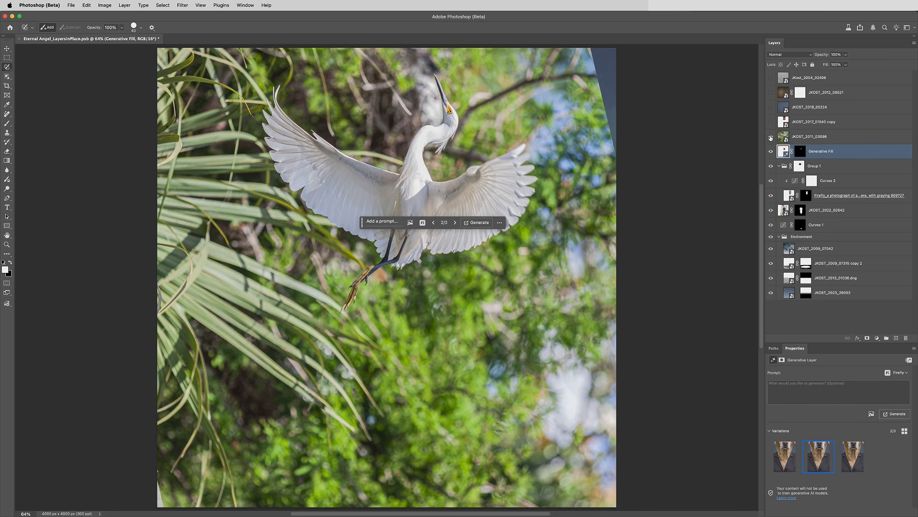
click(804, 138)
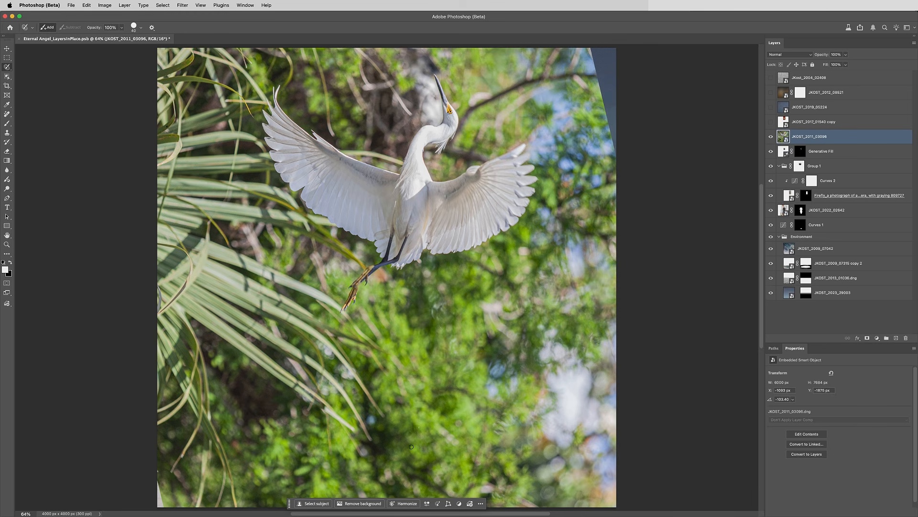
click(376, 504)
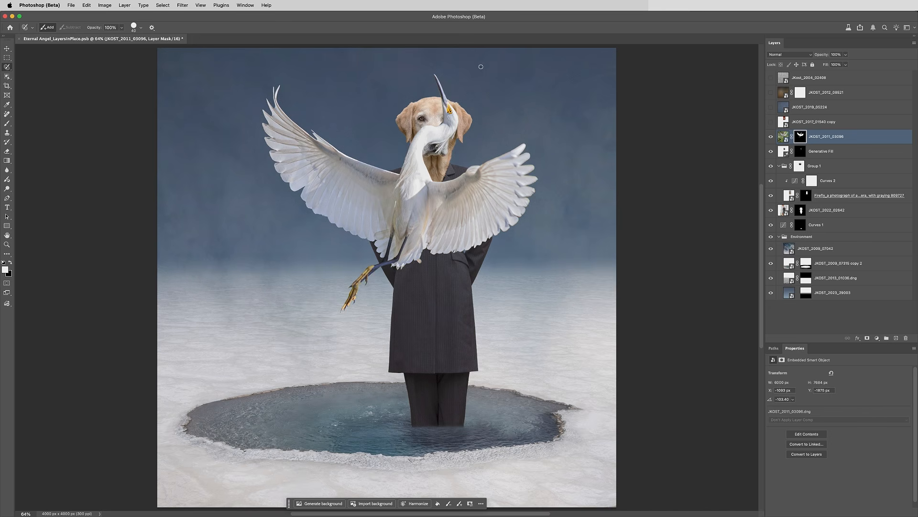
Paint a selection over the egret's body, legs and right-hand wing, fill it with black on the layer mask, and deselect.
mouse_move(442, 66)
mouse_down()
mouse_move(413, 121)
mouse_move(379, 253)
mouse_move(343, 286)
mouse_move(333, 322)
mouse_move(373, 330)
mouse_move(359, 333)
mouse_move(494, 269)
mouse_move(541, 233)
mouse_move(562, 154)
mouse_move(528, 116)
mouse_move(443, 67)
mouse_up()
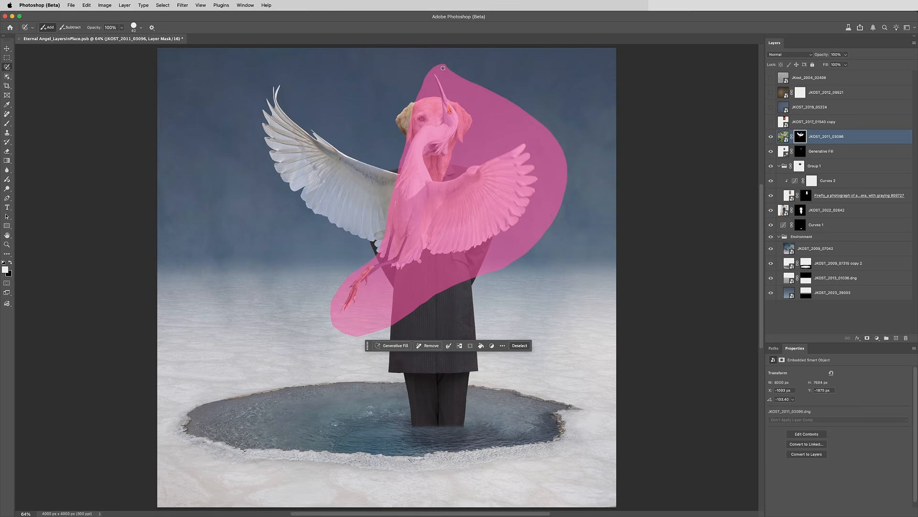
click(481, 346)
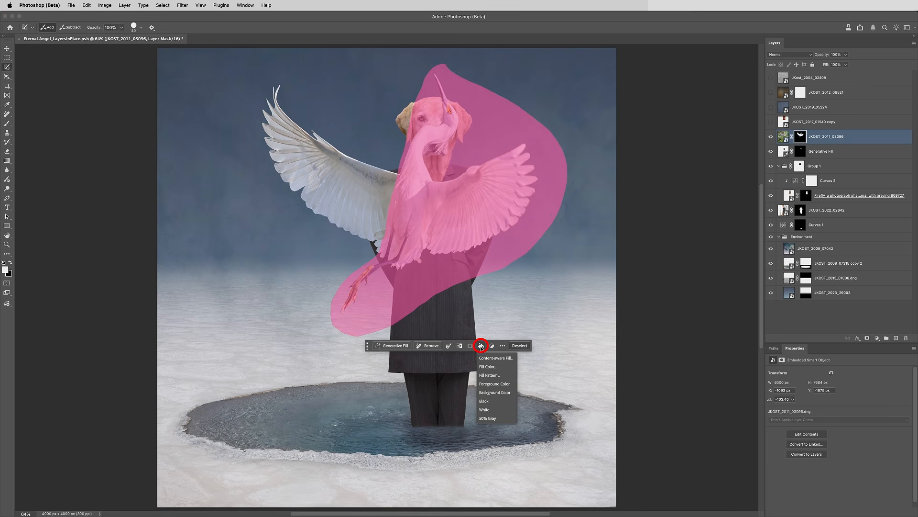
click(505, 401)
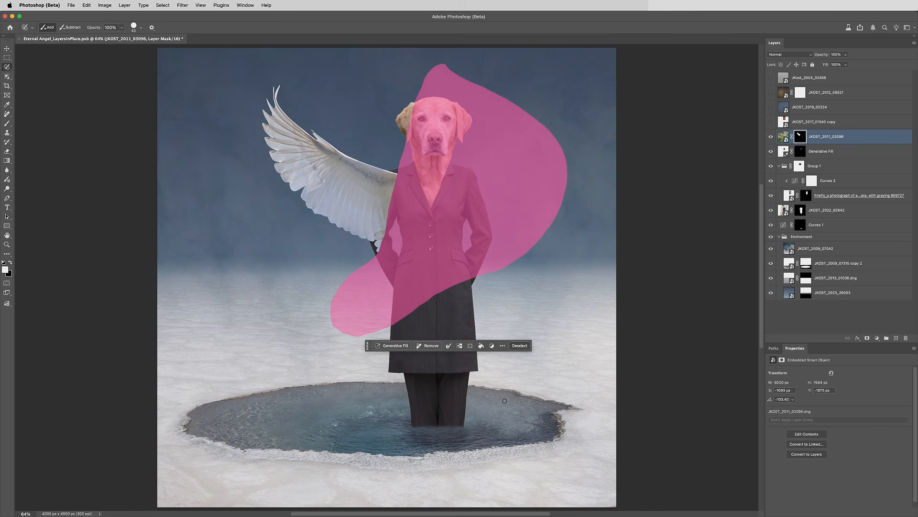
click(522, 345)
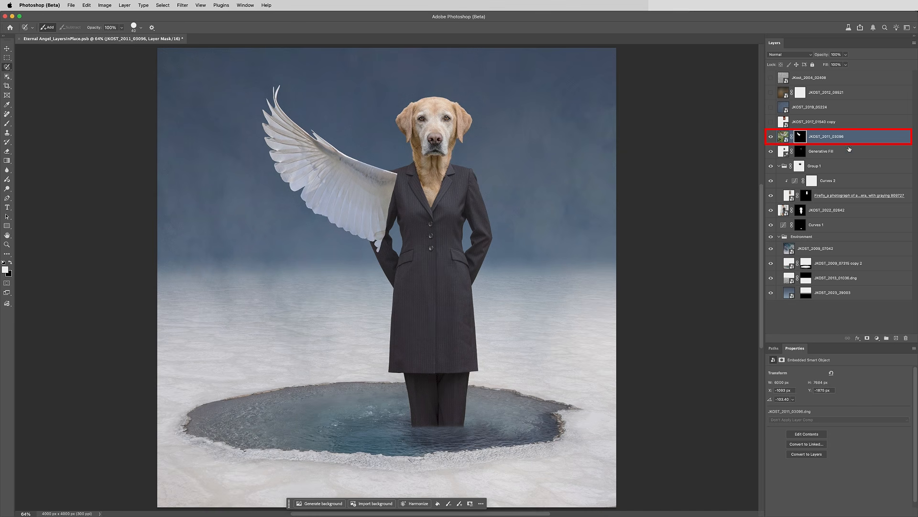
Duplicate the remaining wing layer, flip the copy horizontally, and move it right so the two wings form a symmetrical pair.
drag(857, 138, 860, 125)
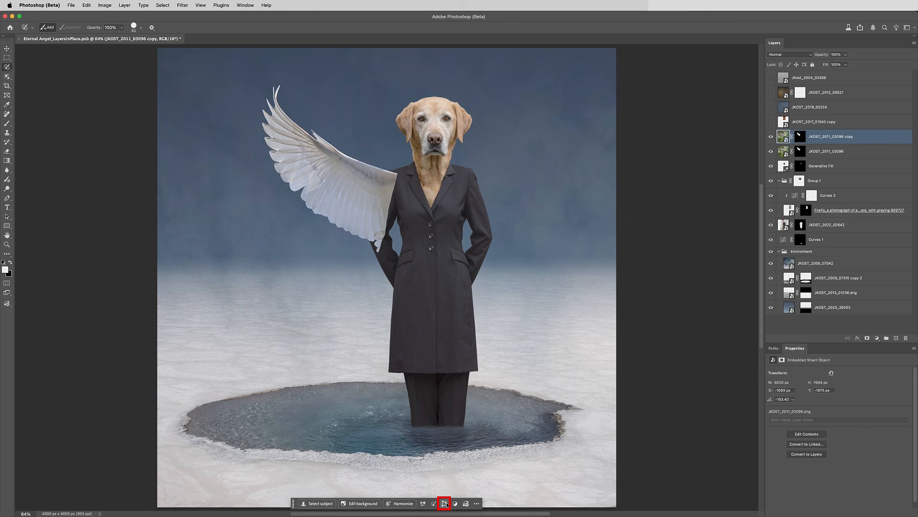
key(super+t)
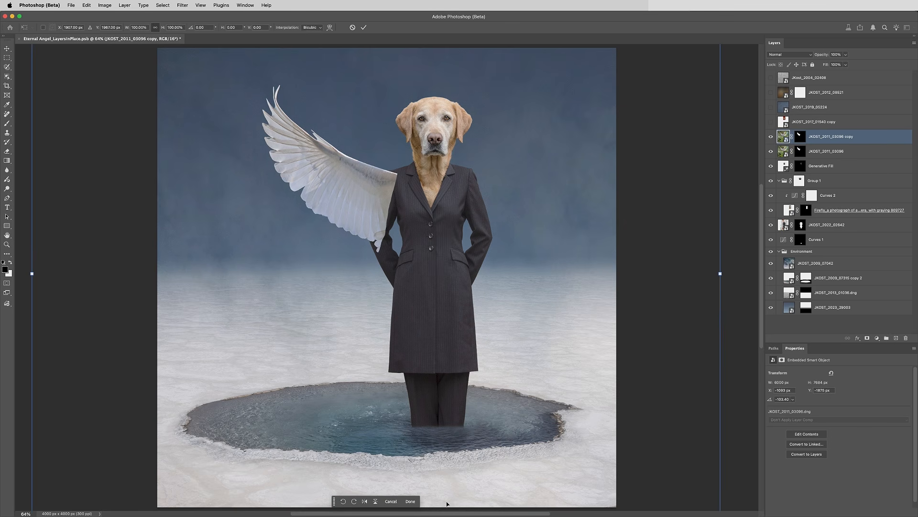
click(365, 501)
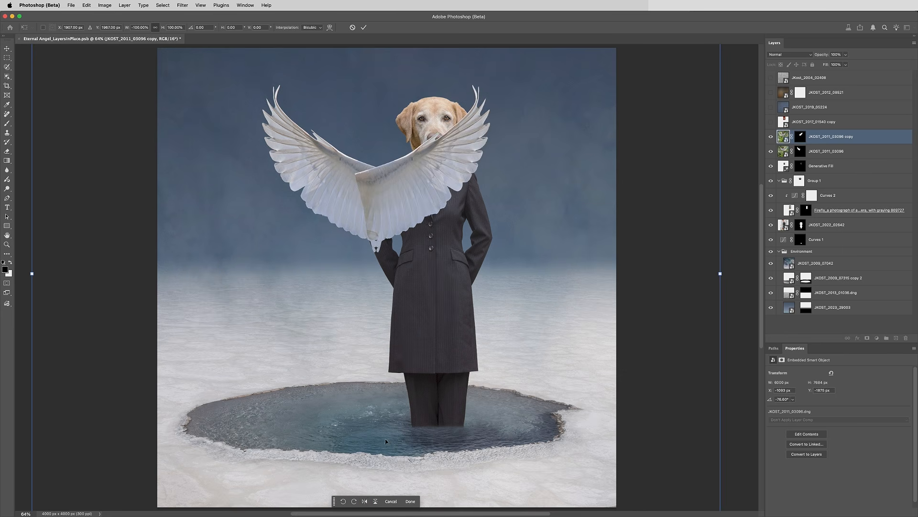
drag(402, 222, 444, 223)
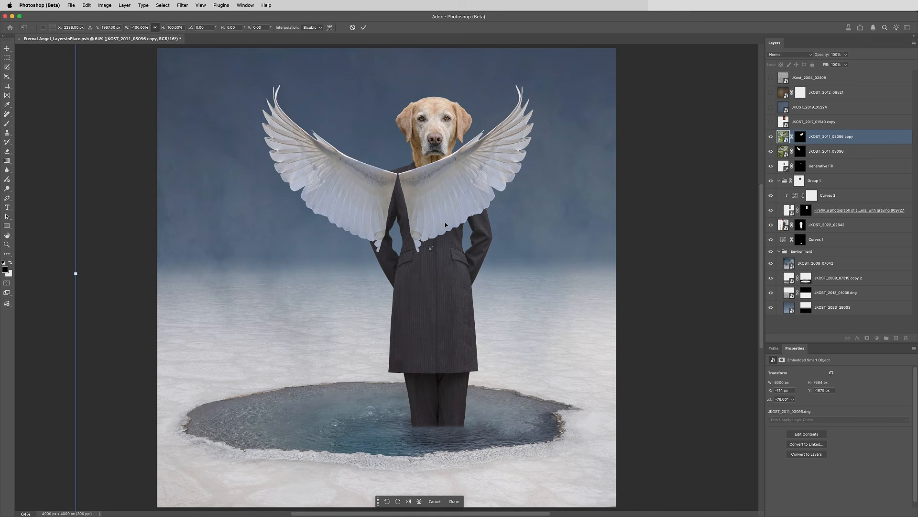
key(w)
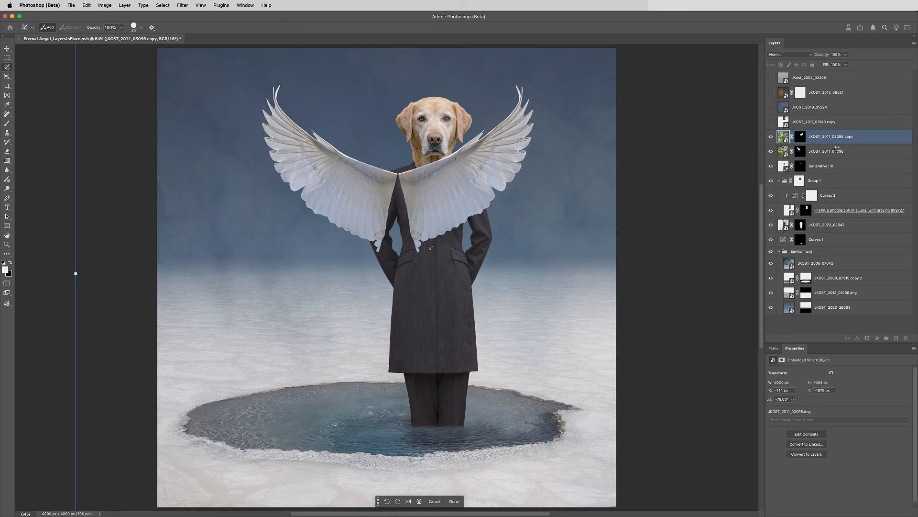
Group the two wing layers and name the group "wings".
shift+click(837, 151)
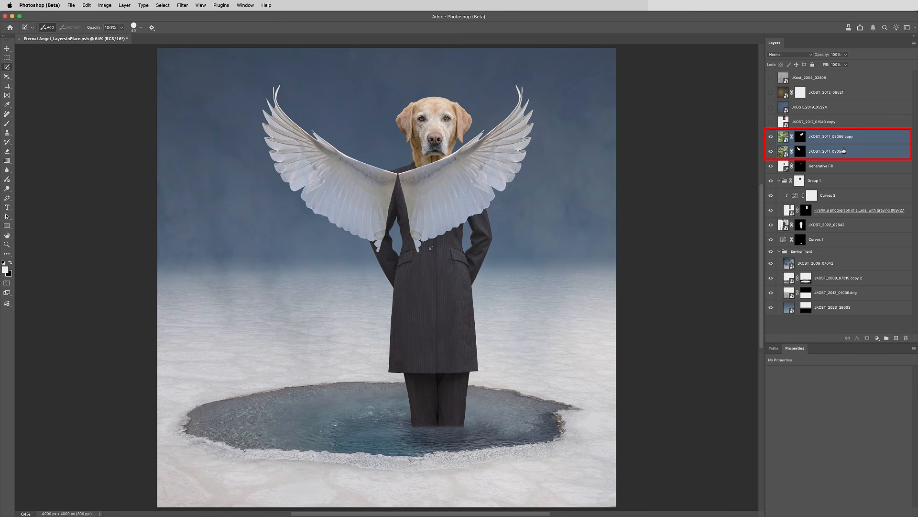
drag(845, 151, 887, 339)
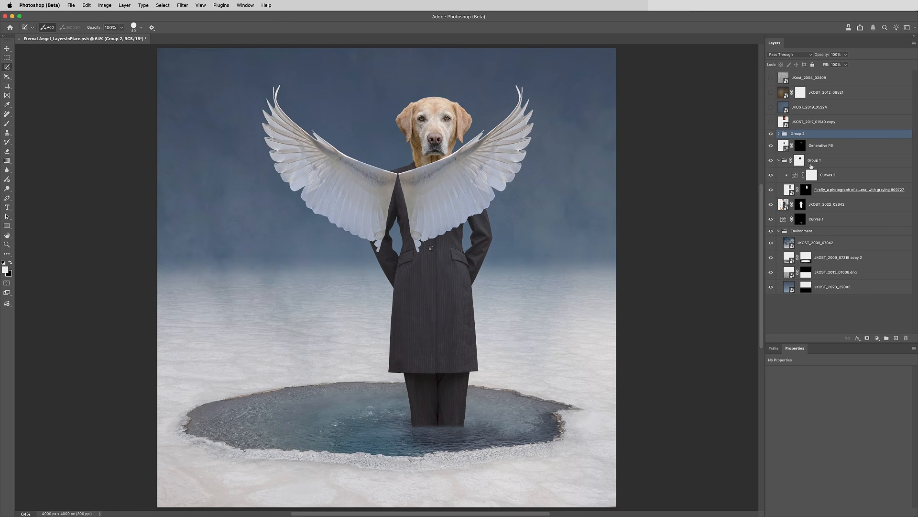
double_click(796, 134)
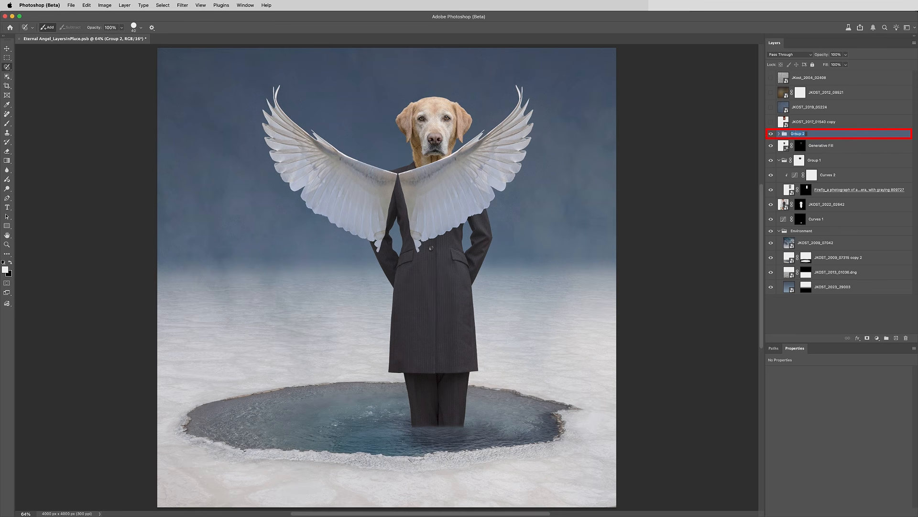
text(wings)
key(Return)
Place the wings group beneath the suit layer and move it about 255 px right so the wings are centred behind the figure.
drag(796, 134, 803, 212)
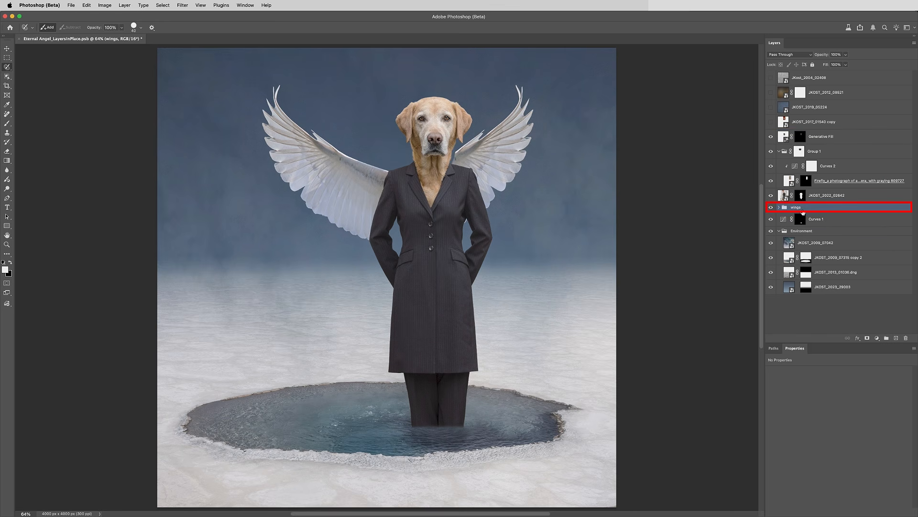
key(x)
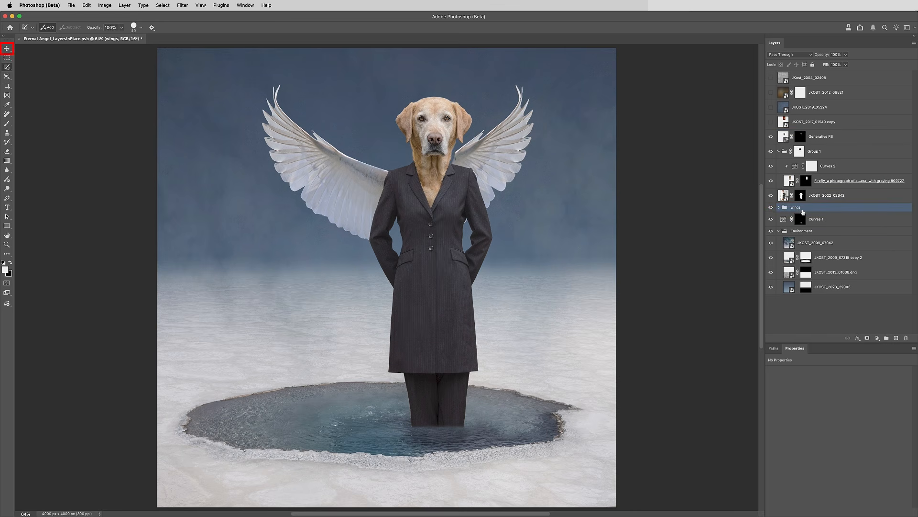
key(v)
drag(508, 186, 535, 185)
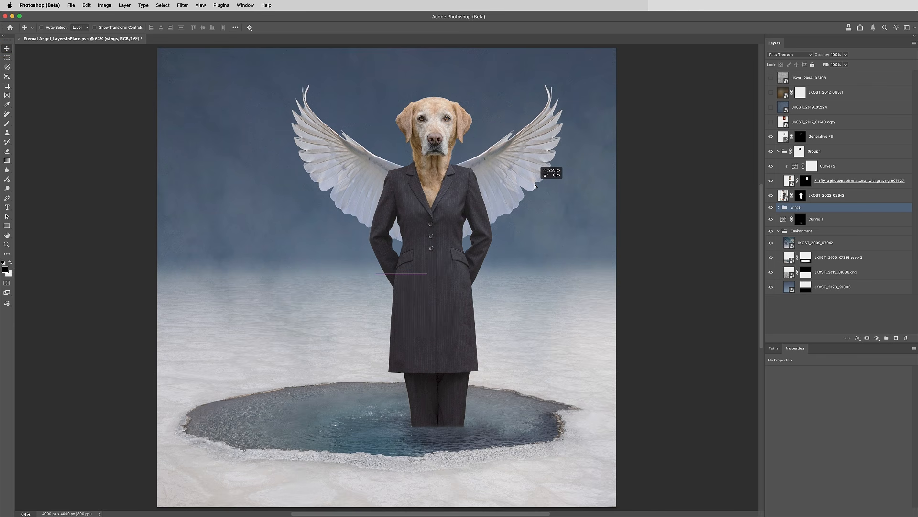
Finish positioning the wings group behind the figure and export it as wings.jpg to the Desktop folder.
drag(535, 185, 536, 187)
right_click(797, 207)
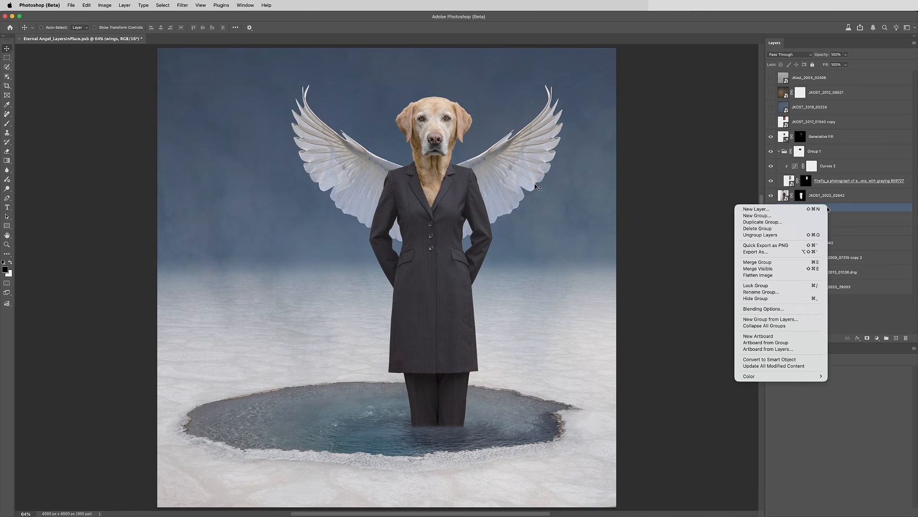
click(805, 254)
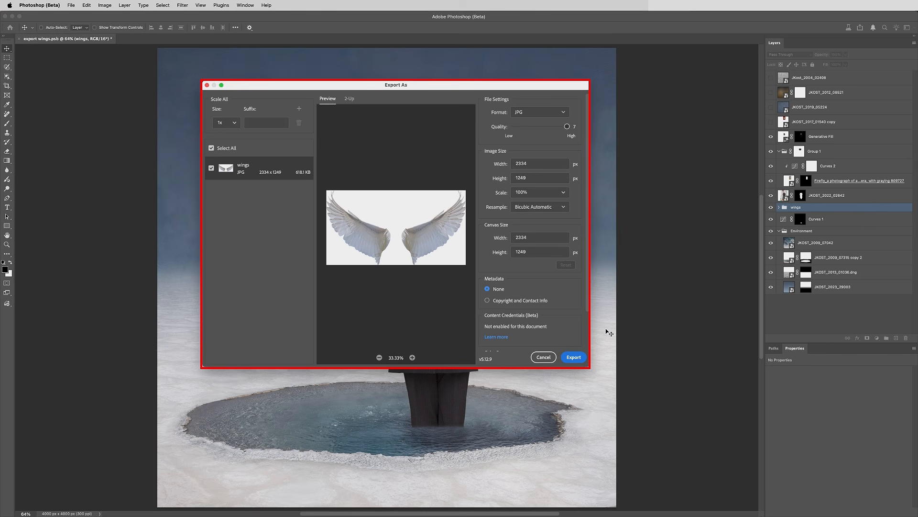
click(575, 358)
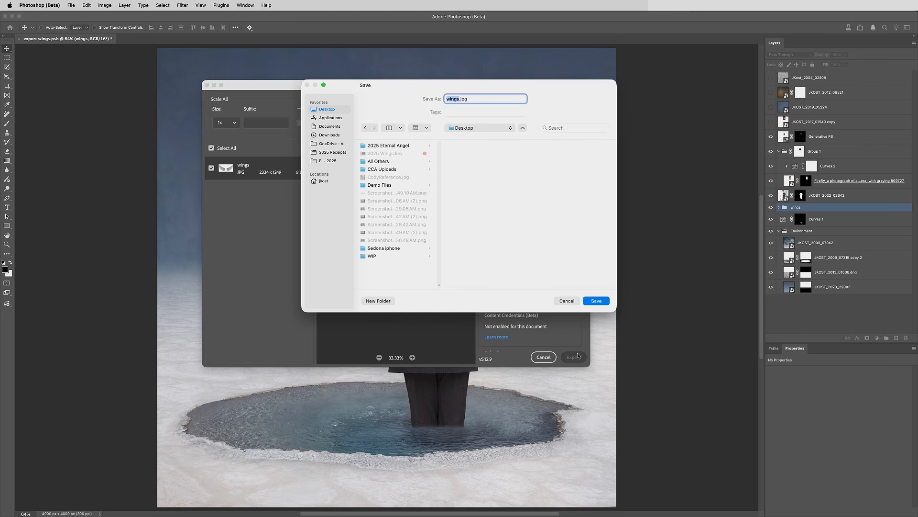
click(601, 302)
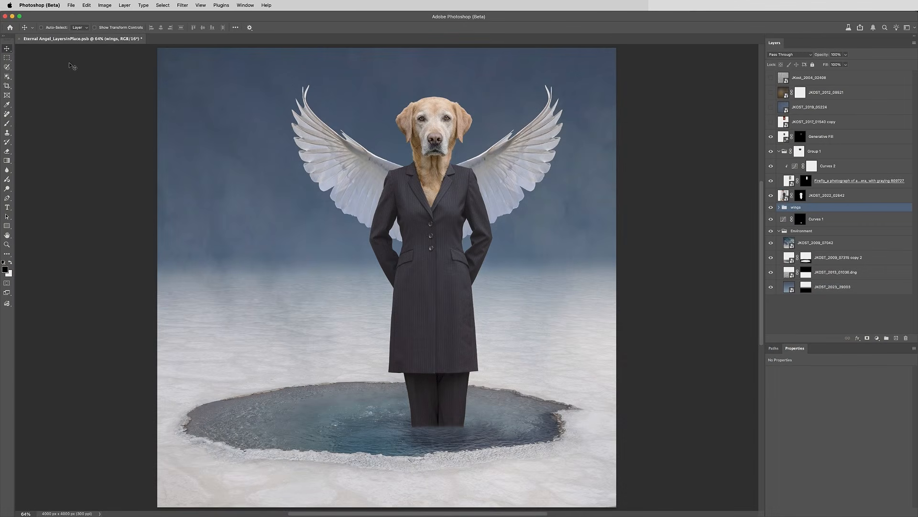
Place FF Image 4 Ultra.jpg from the Downloads folder as an embedded image and centre its wings behind the suited figure.
click(71, 5)
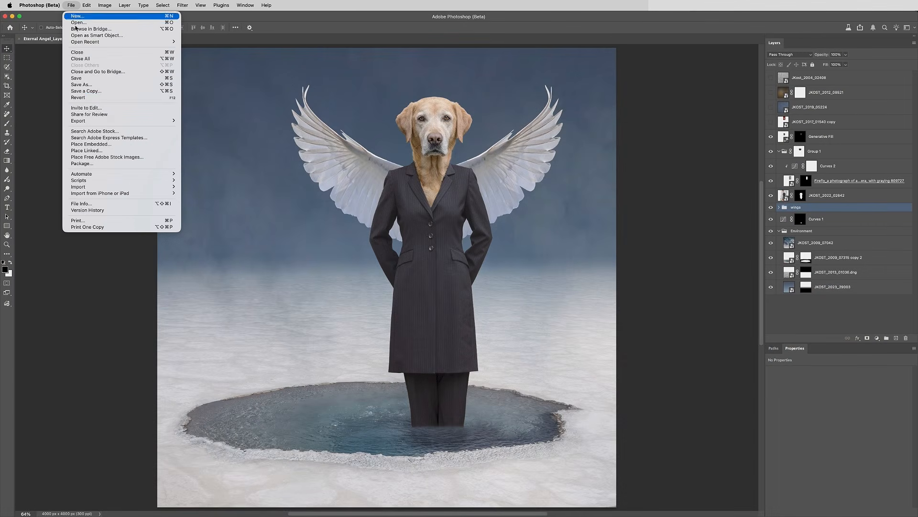
click(129, 146)
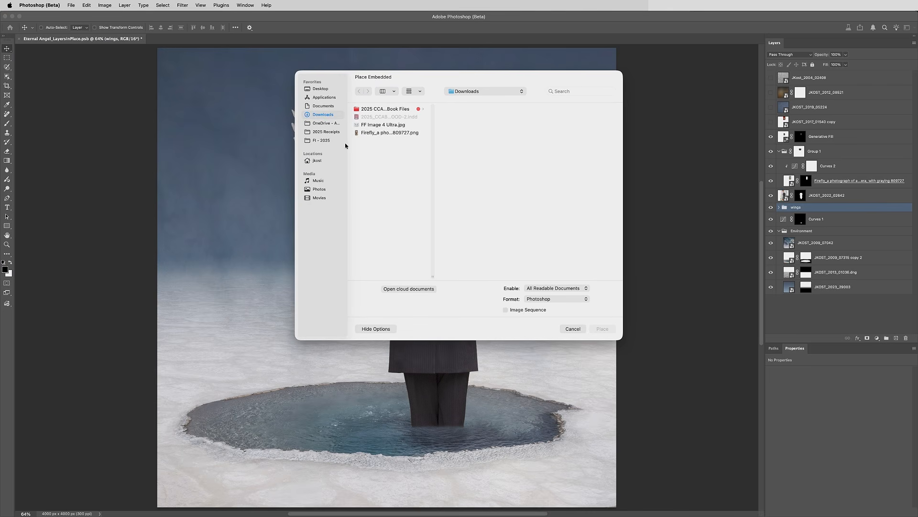
click(370, 126)
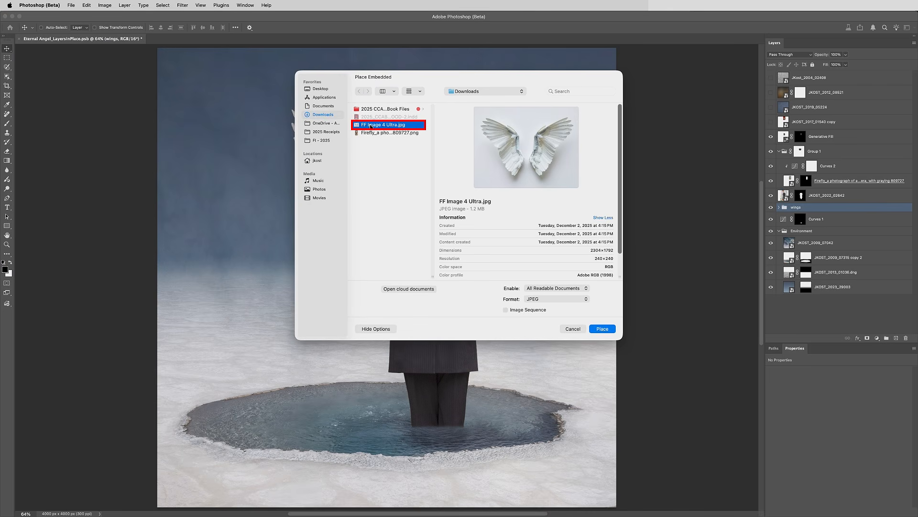
click(603, 329)
drag(370, 365, 412, 294)
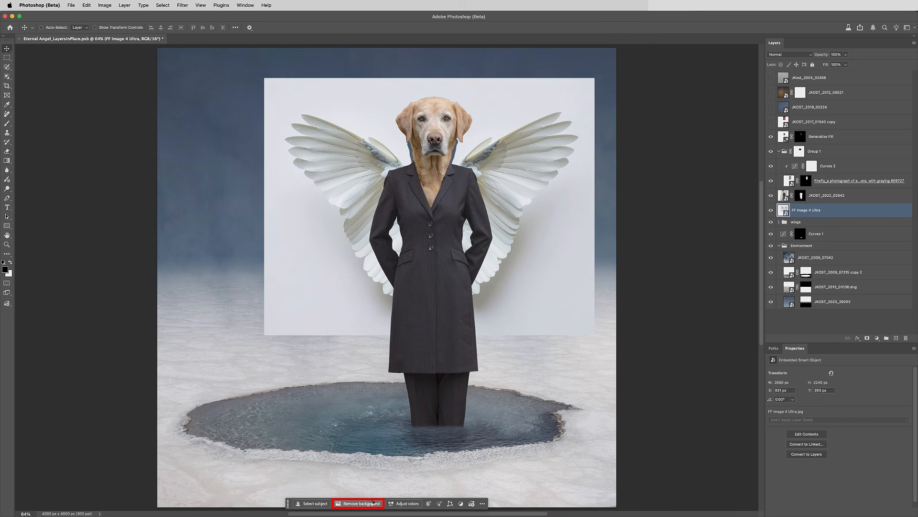
Remove the background from the FF Image 4 Ultra layer and delete the old wings group.
click(369, 504)
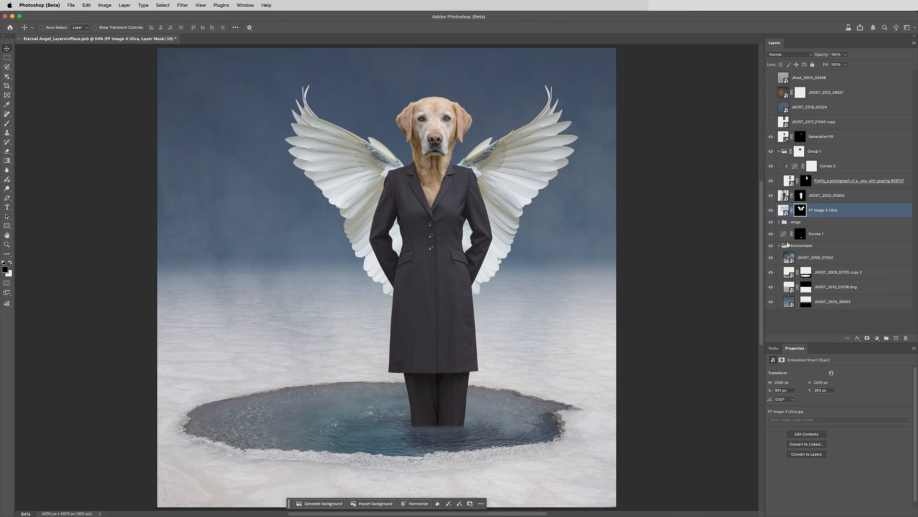
drag(830, 221, 906, 340)
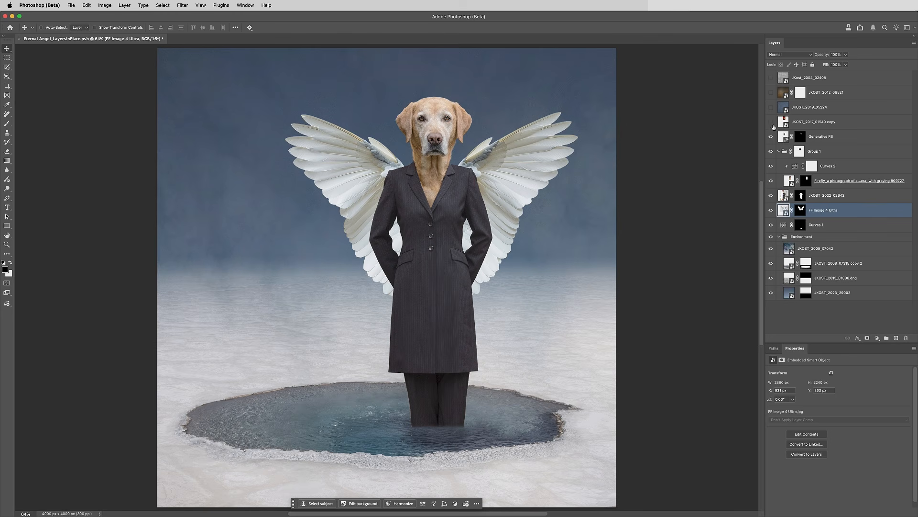
Show the lantern layer JKOST_2017_01540 copy and remove its background.
click(770, 122)
click(804, 123)
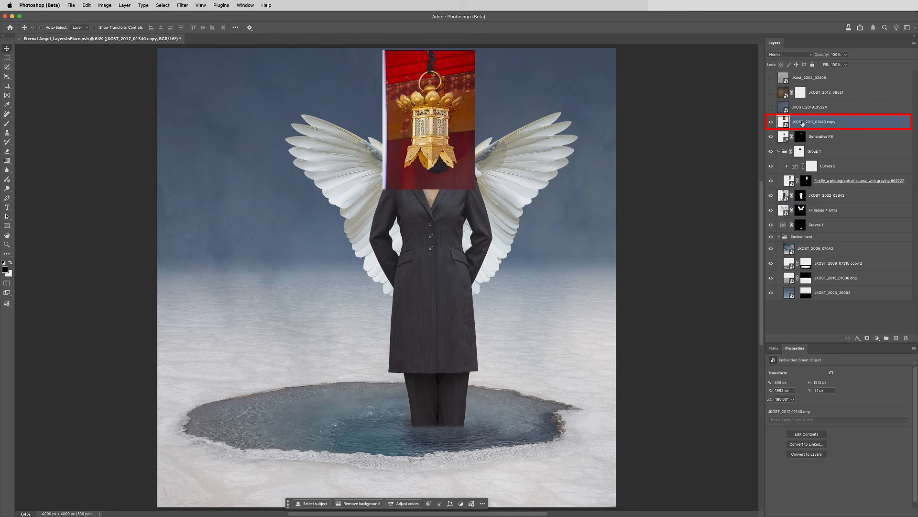
click(371, 504)
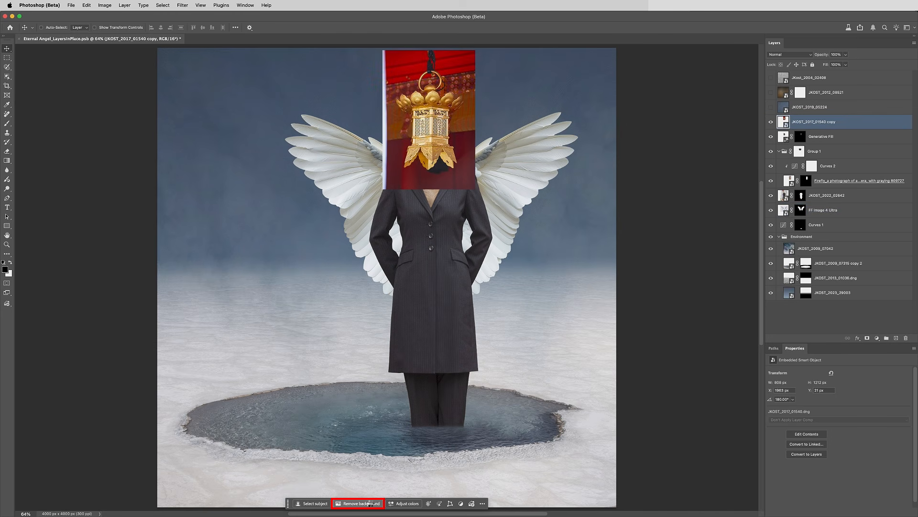
Paint a selection over the lantern's body, ring and cord, fill it with black on the layer mask, and deselect.
key(super+1)
drag(496, 182, 496, 336)
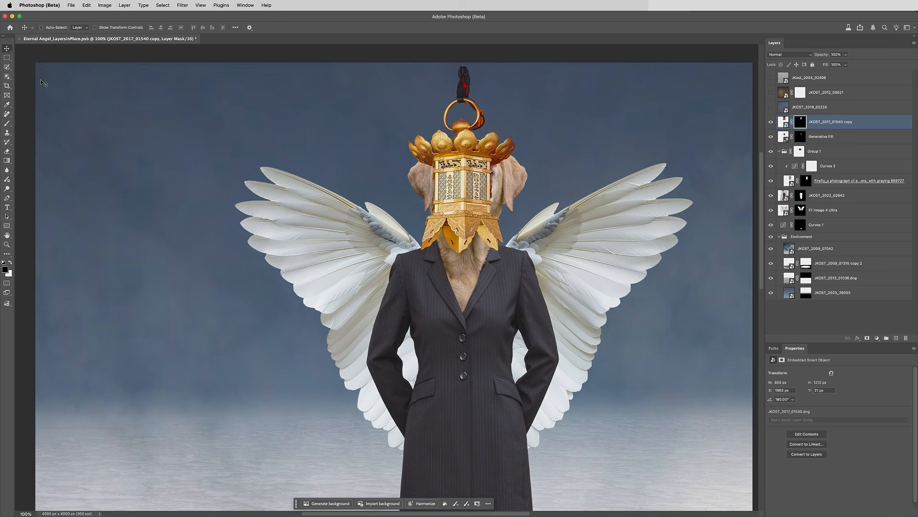
key(w)
key(x)
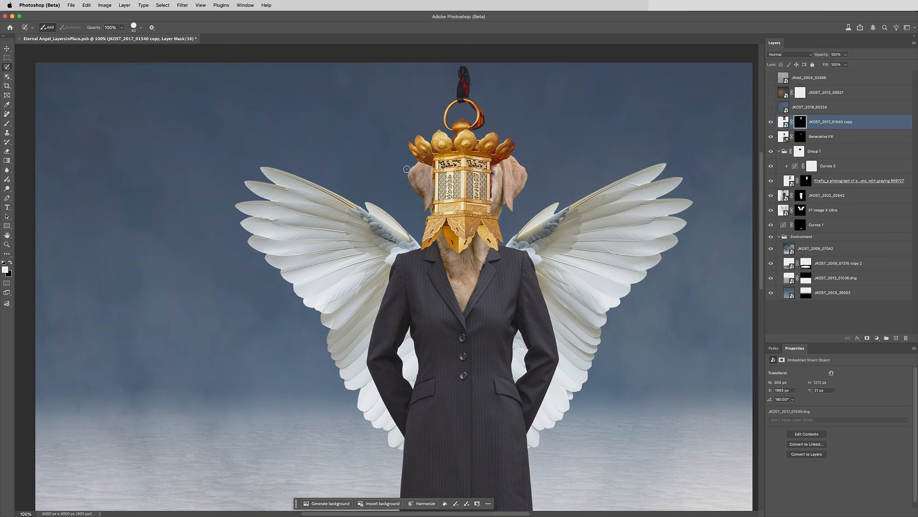
mouse_move(407, 169)
mouse_down()
mouse_move(484, 160)
mouse_move(500, 173)
mouse_move(516, 232)
mouse_move(454, 267)
mouse_move(412, 248)
mouse_move(425, 168)
mouse_up()
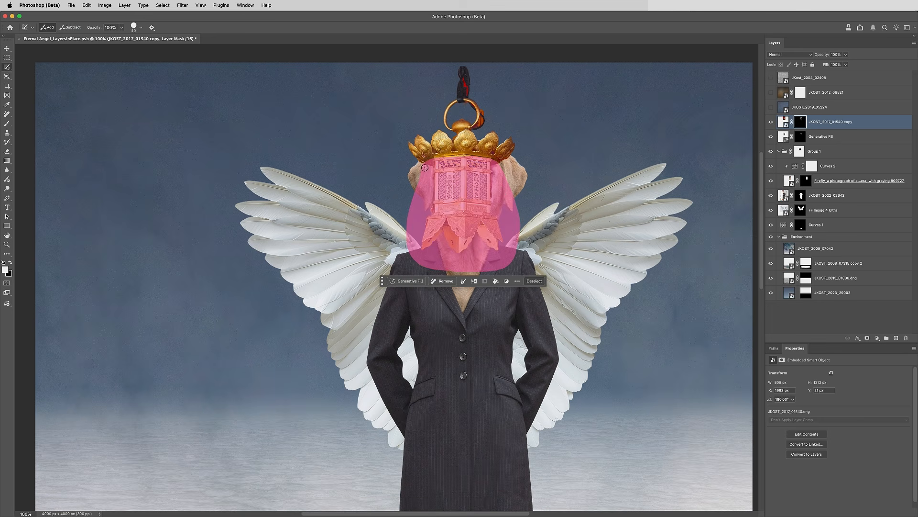
mouse_move(436, 116)
mouse_down()
mouse_move(479, 127)
mouse_move(485, 97)
mouse_move(471, 67)
mouse_move(449, 78)
mouse_move(439, 119)
mouse_up()
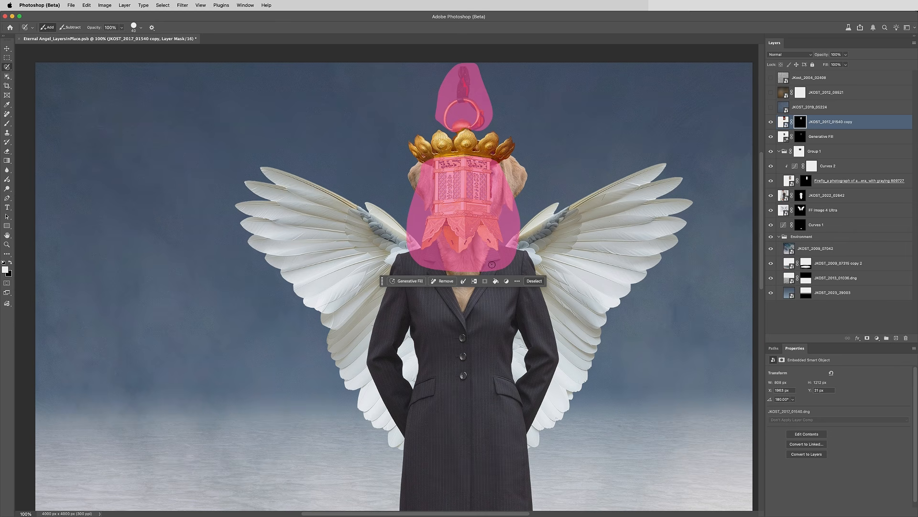
click(496, 281)
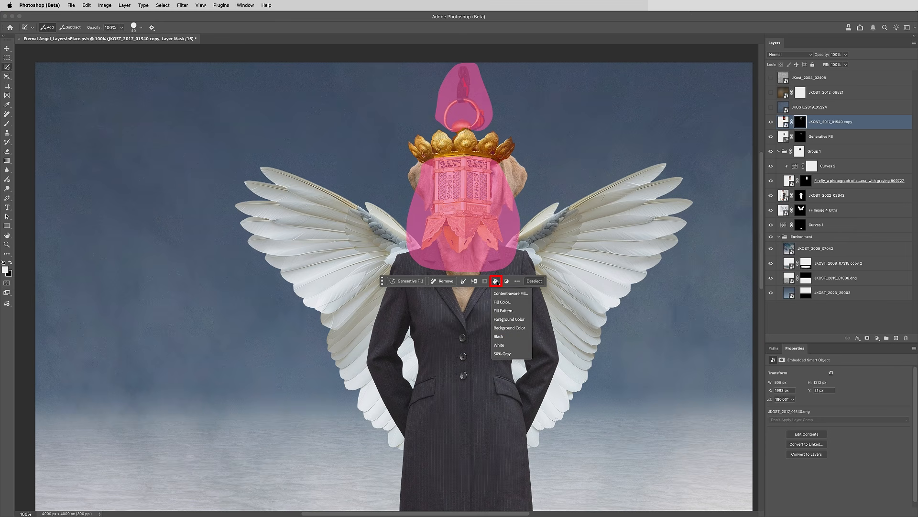
click(509, 337)
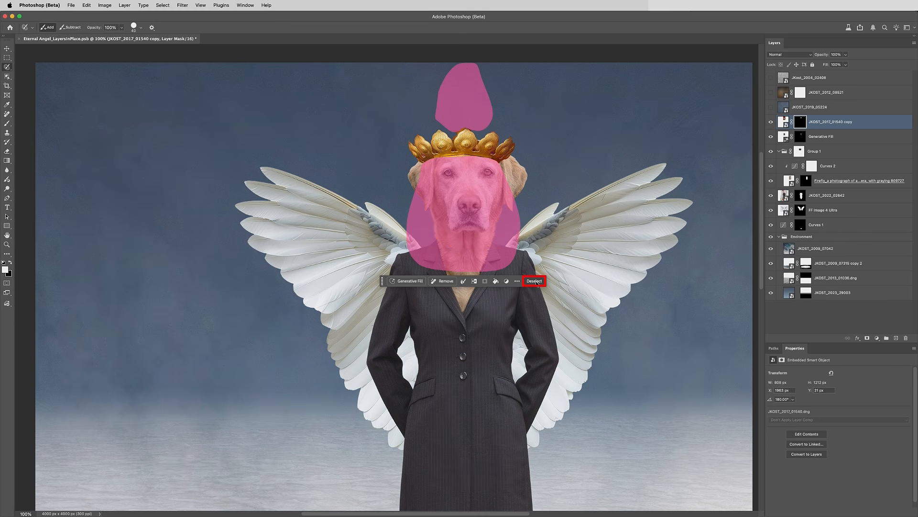
click(535, 282)
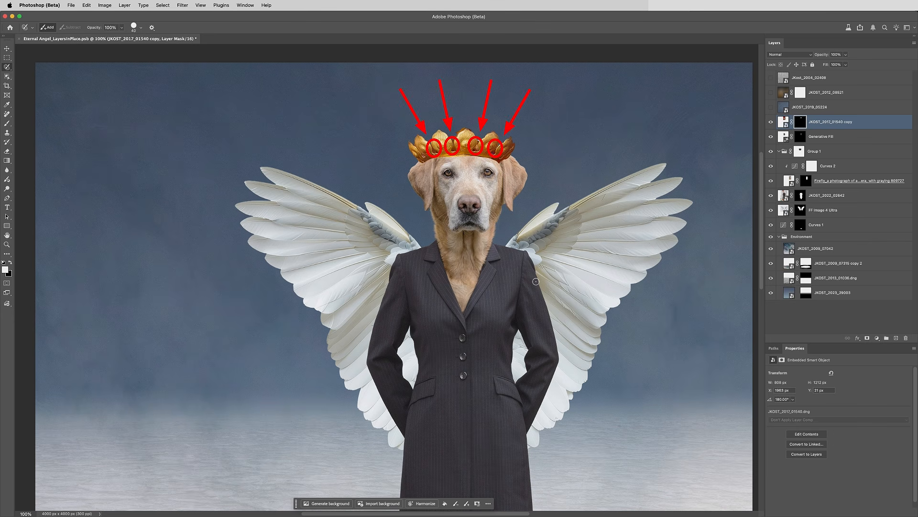
Load the saved lantern path as a selection, fill it with white on the crown's layer mask, and deselect.
click(775, 351)
click(800, 364)
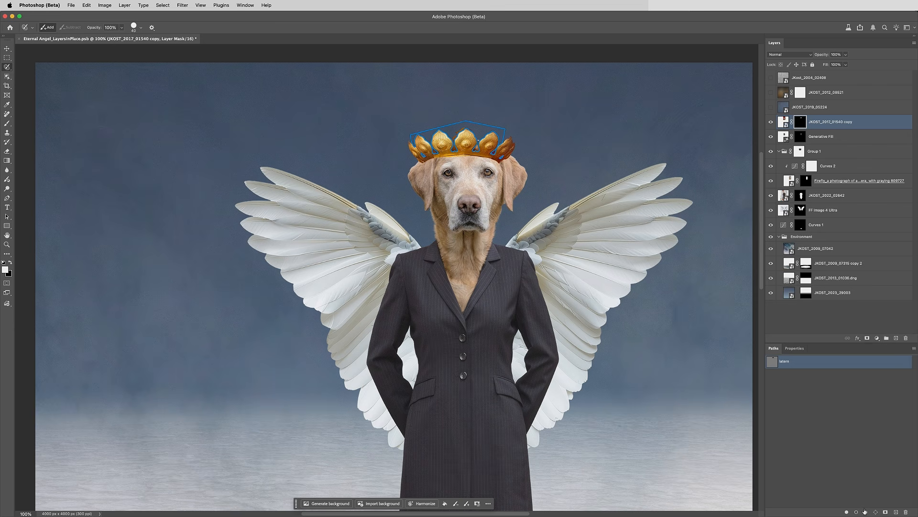
click(867, 513)
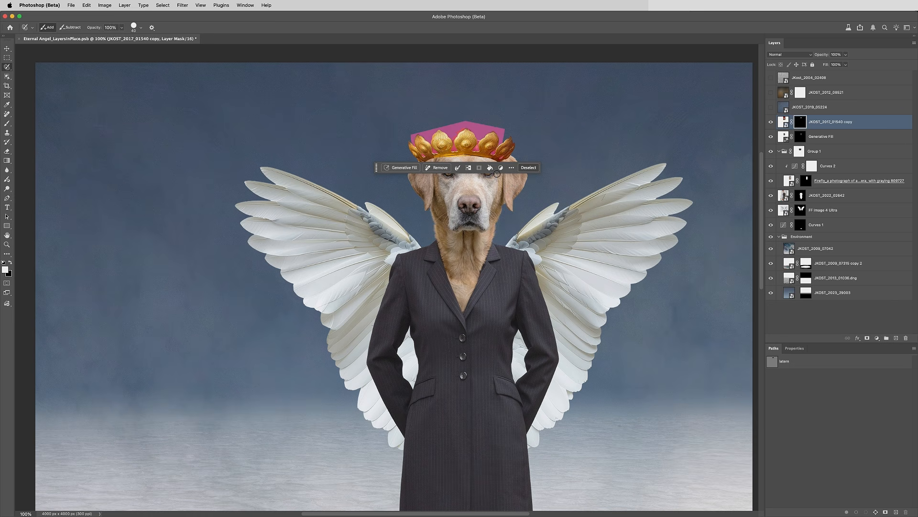
click(489, 167)
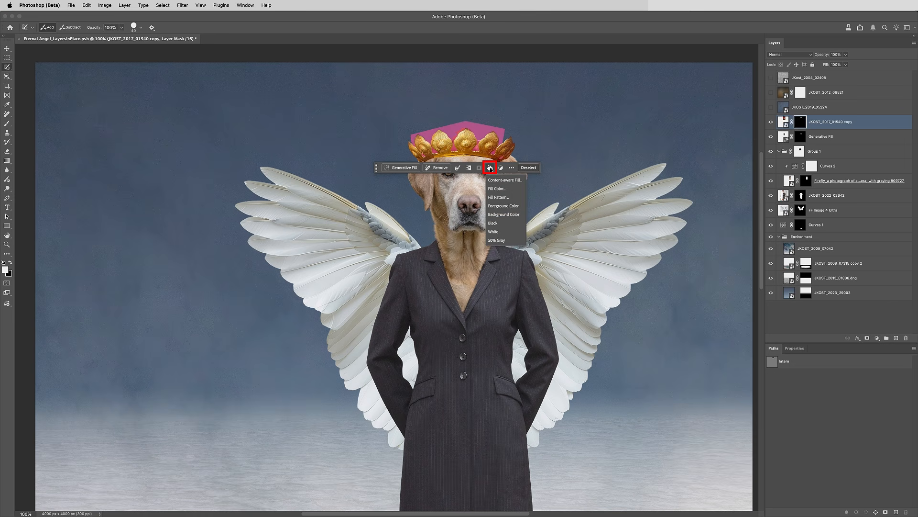
click(495, 231)
click(525, 168)
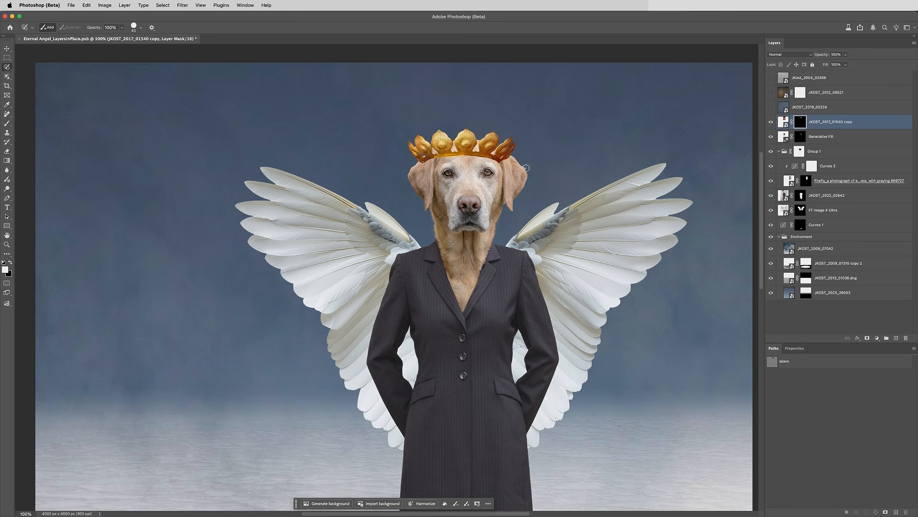
Move the crown up and slightly right so it sits on top of the dog's head.
key(v)
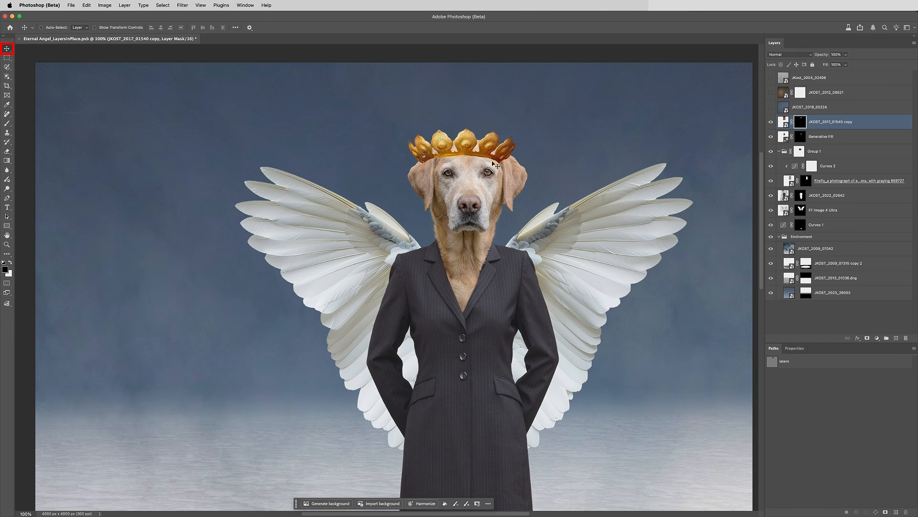
drag(490, 157, 495, 144)
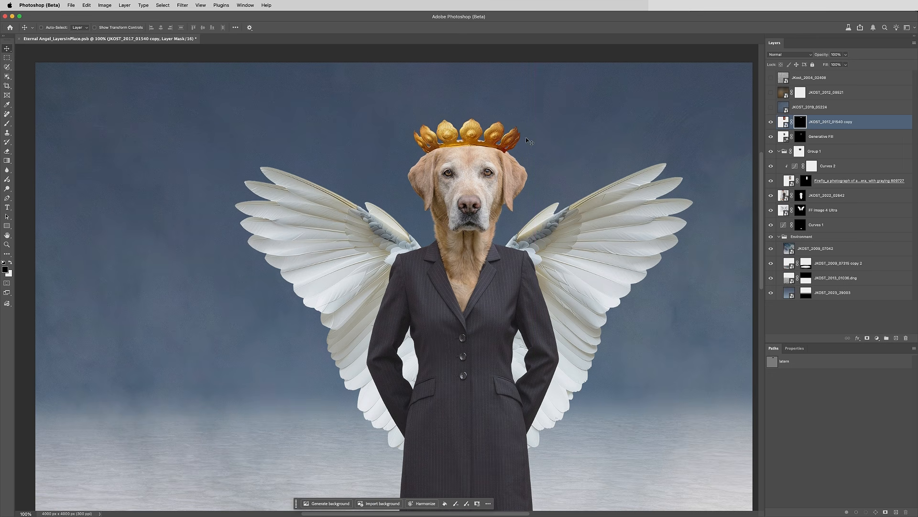
key(Up)
key(Up)
key(Right)
key(Right)
key(Right)
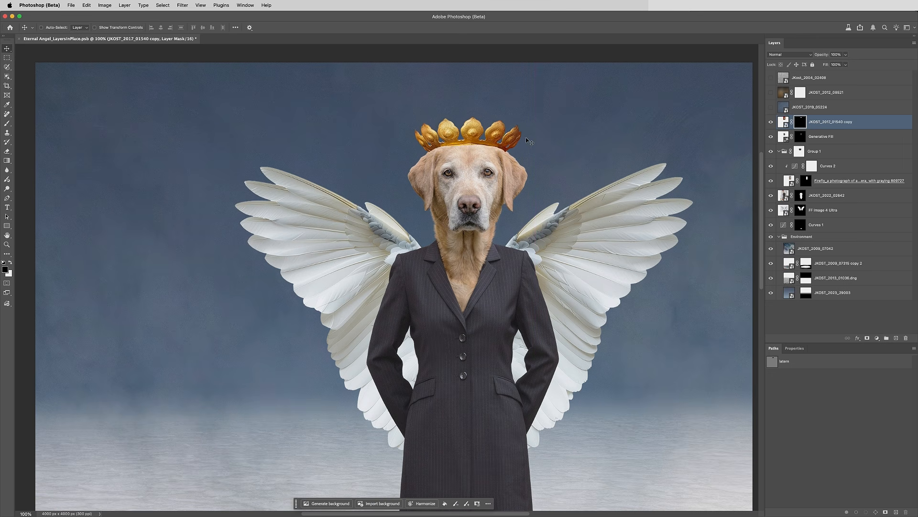
key(Up)
Paint a selection along the crown's lower edge and run Generative Fill with the Firefly Fill & Expand (beta) model and no prompt.
click(7, 66)
key(x)
mouse_move(435, 149)
mouse_down()
mouse_move(480, 143)
mouse_move(506, 152)
mouse_up()
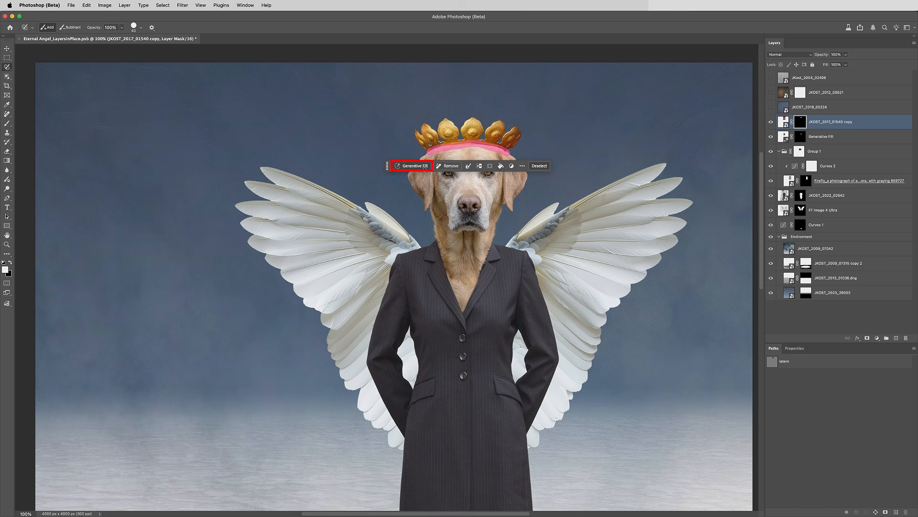
click(424, 167)
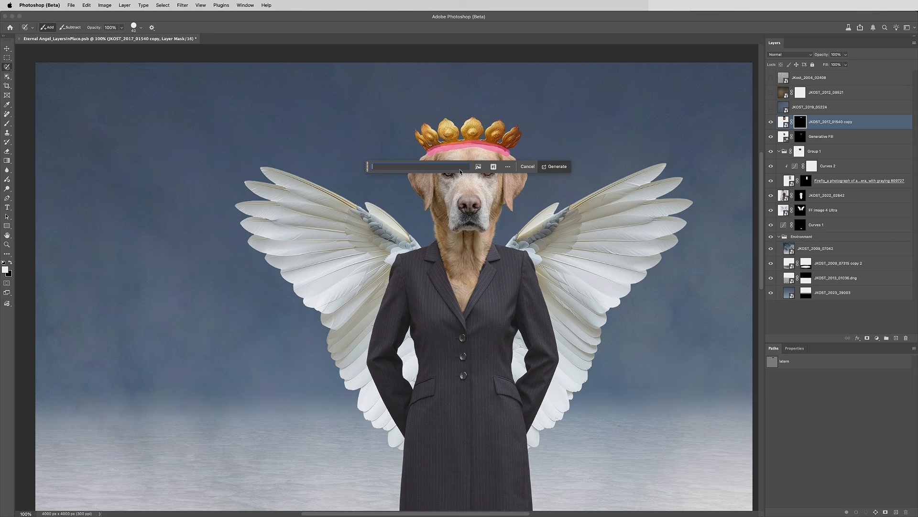
click(493, 166)
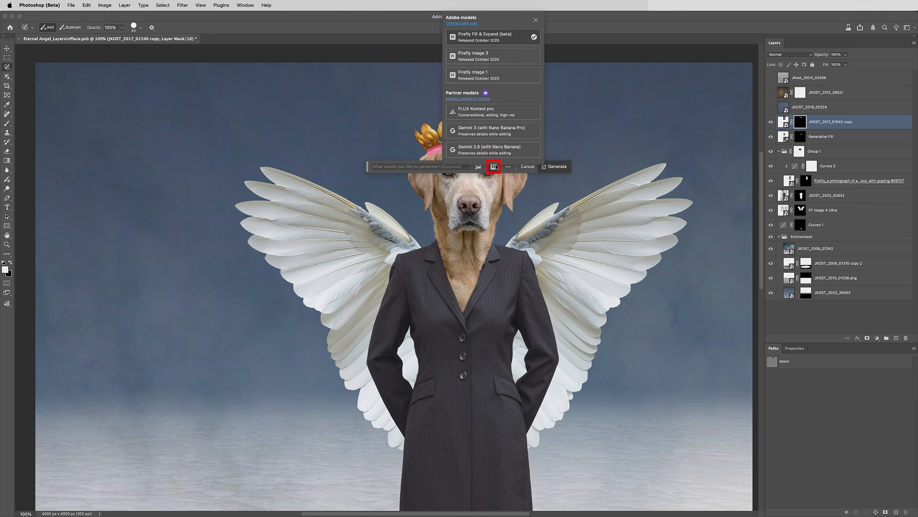
click(520, 38)
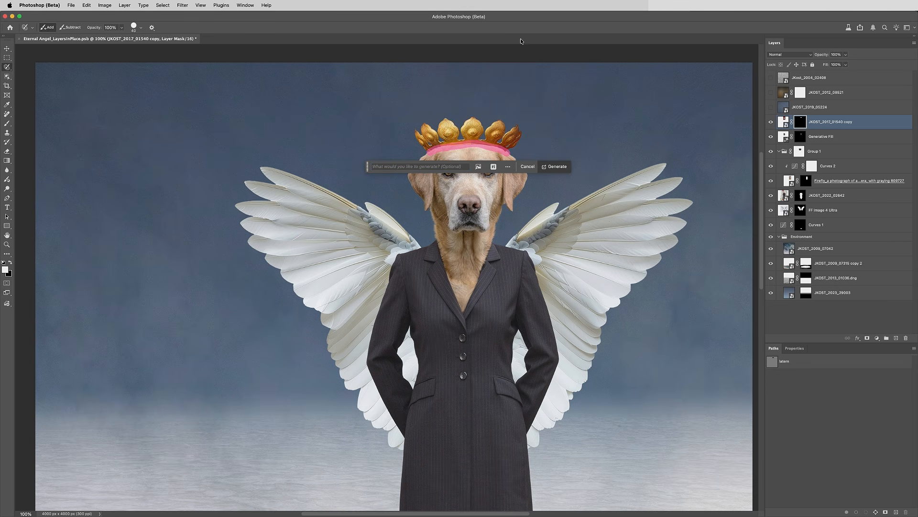
click(555, 167)
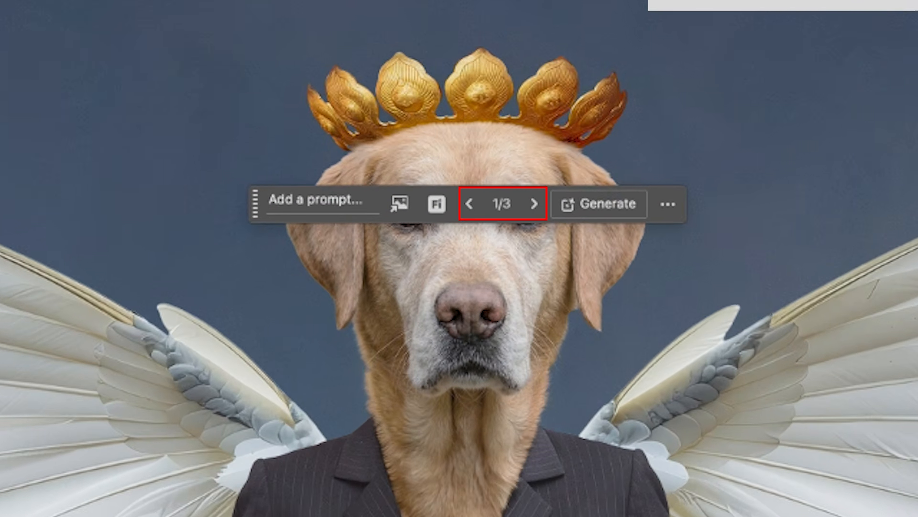
Compare the three generated variations of the crown's lower edge and return to the first one.
click(534, 204)
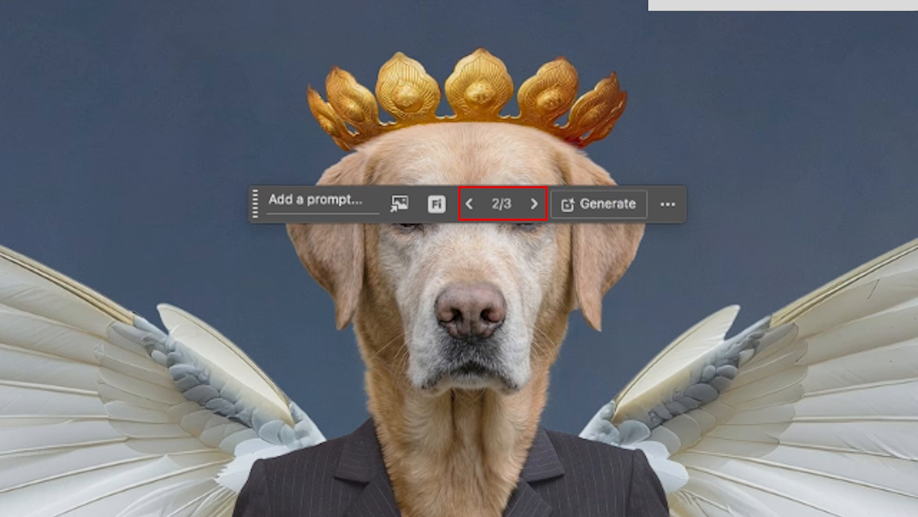
click(534, 204)
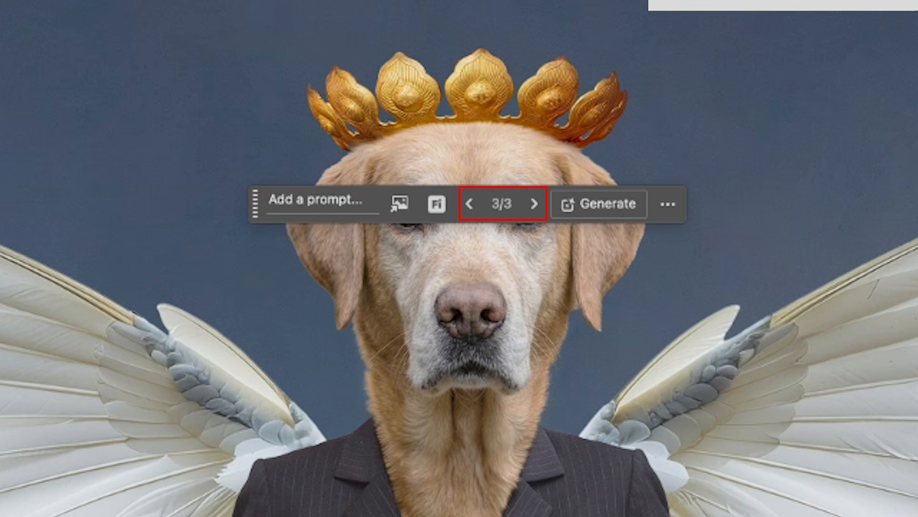
click(534, 204)
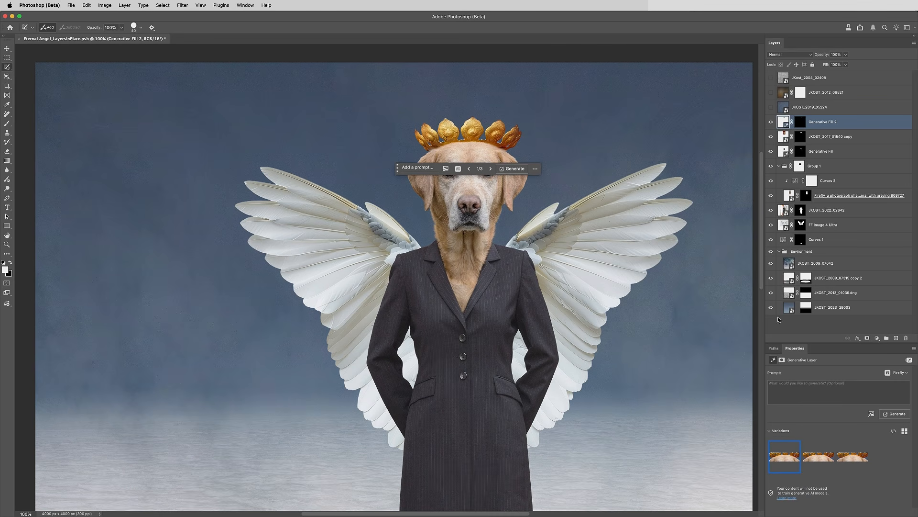
Erase the three buttons from the front of the suit jacket with the Remove Tool, placing the edits on a new layer.
click(781, 212)
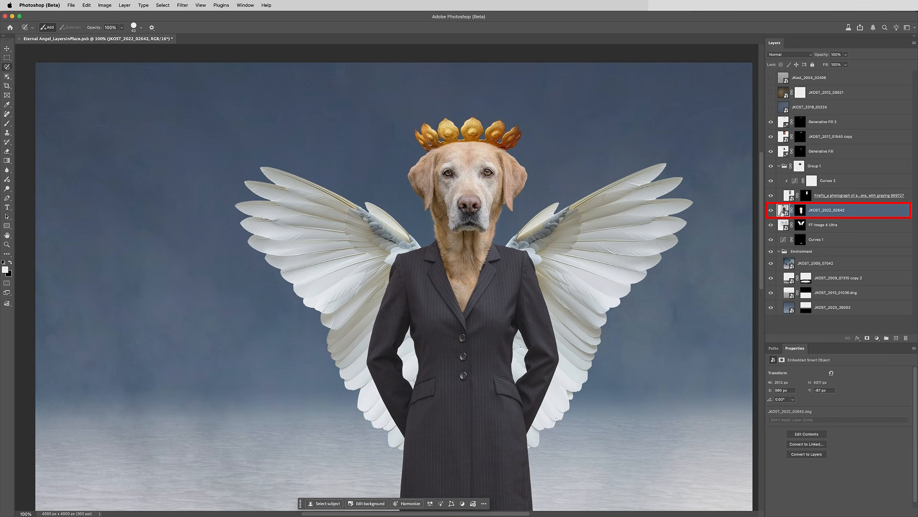
click(7, 114)
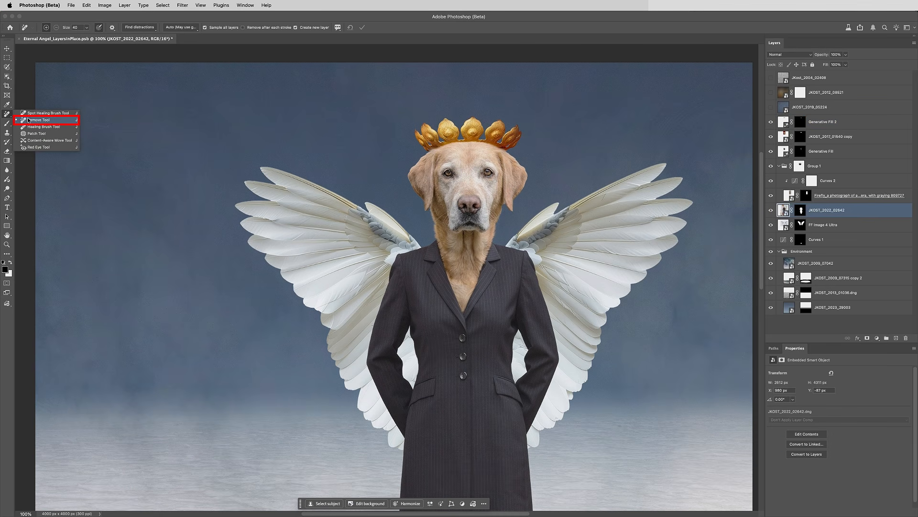
click(60, 121)
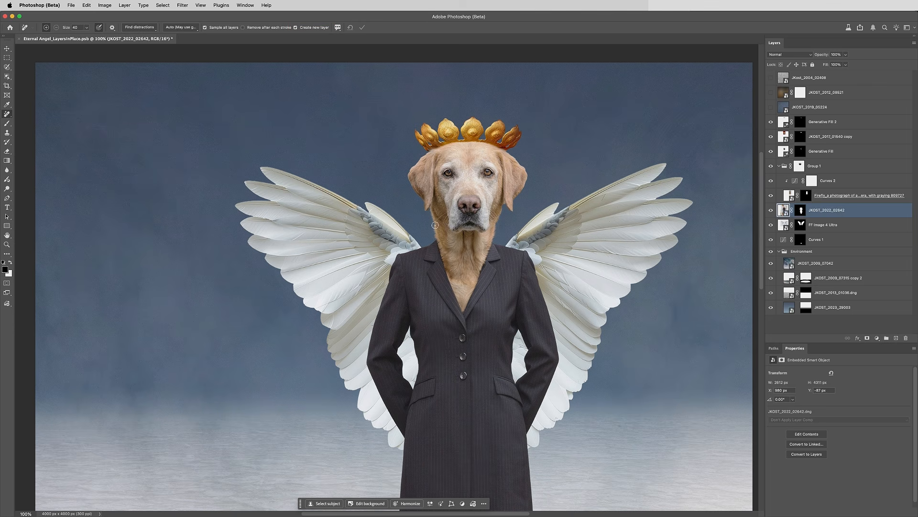
drag(462, 337, 464, 378)
click(362, 27)
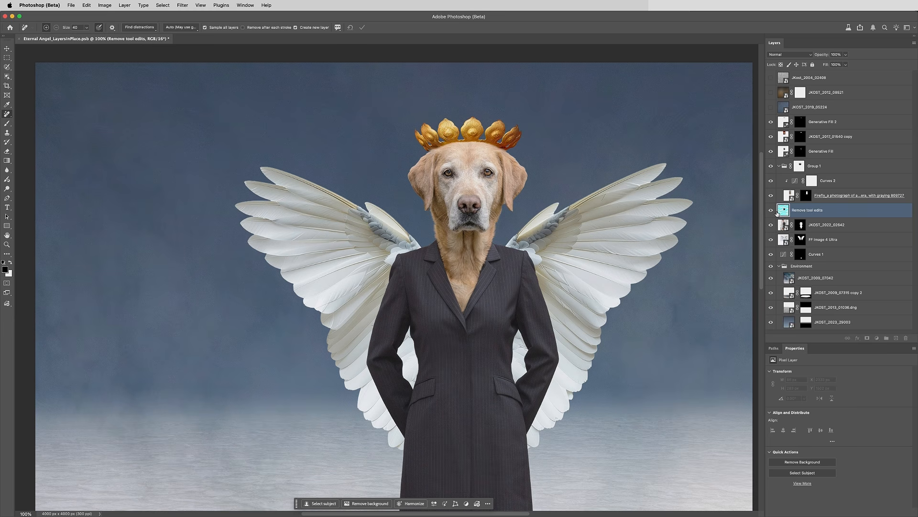
Marquee the button area and Generative Fill with Gemini 3 (Nano Banana Pro): "Three different golden buttons shaped like dog bones for a suite worthy of royalty".
key(m)
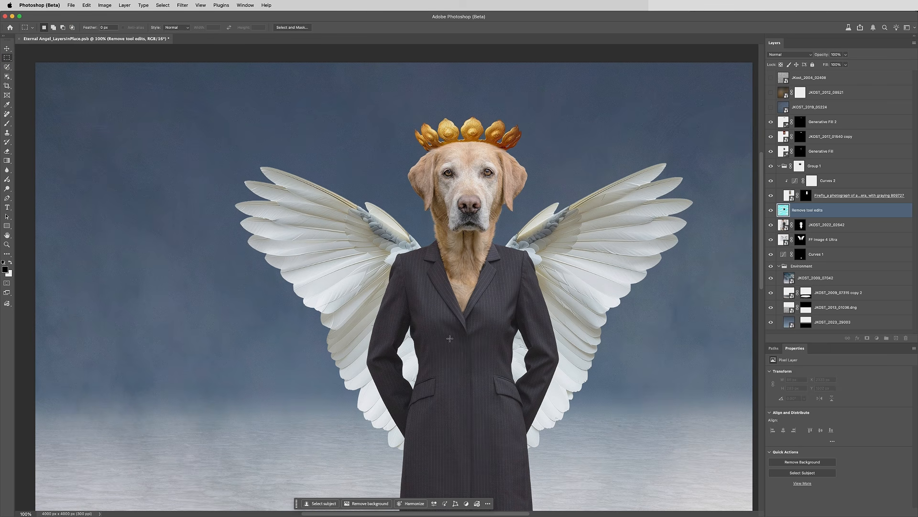
drag(452, 339, 475, 393)
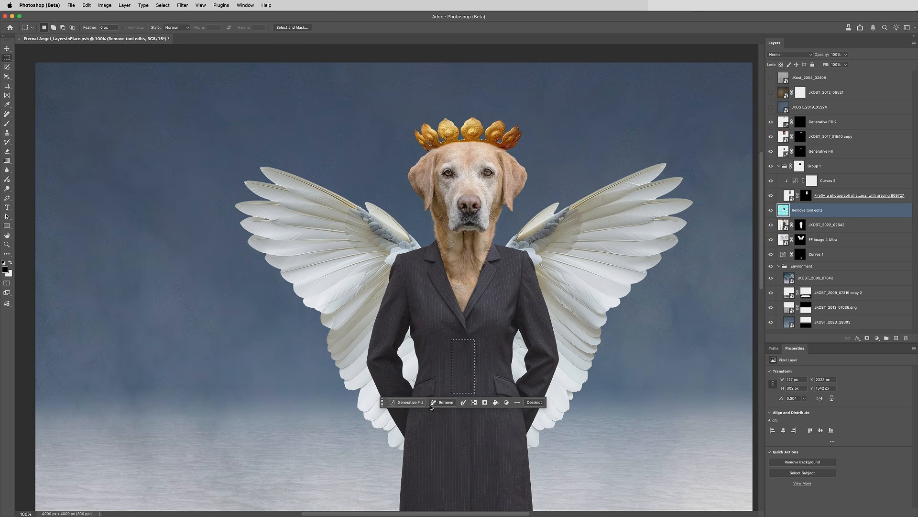
click(407, 402)
key(cmd+v)
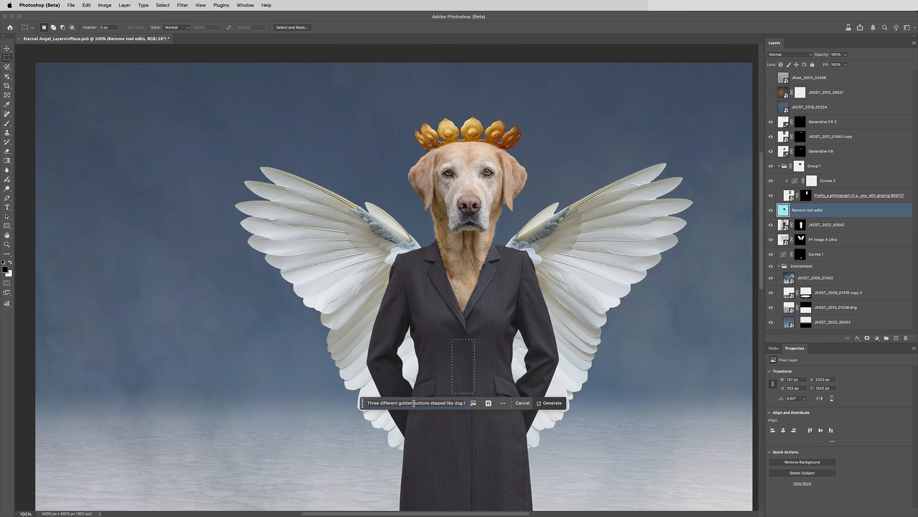
click(489, 403)
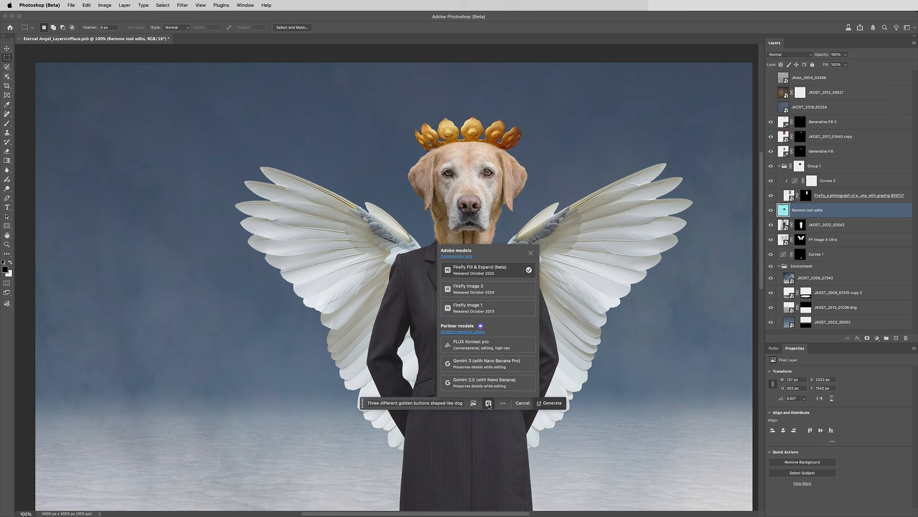
click(500, 365)
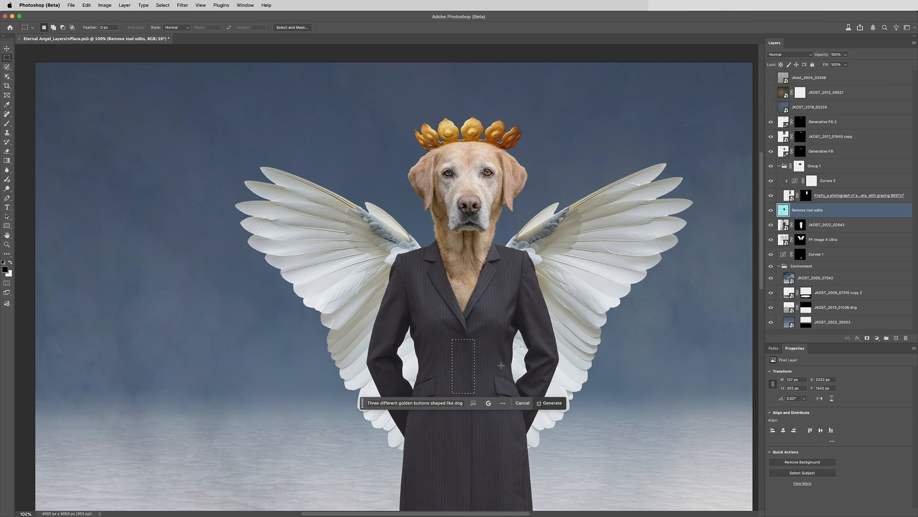
click(551, 403)
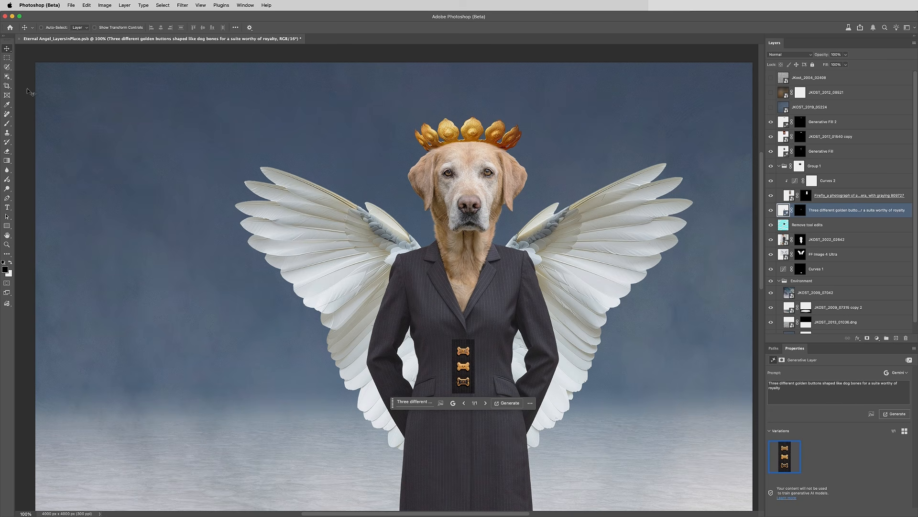
Select all three golden bone buttons with the Object Selection Tool, adding each one to the selection.
click(7, 77)
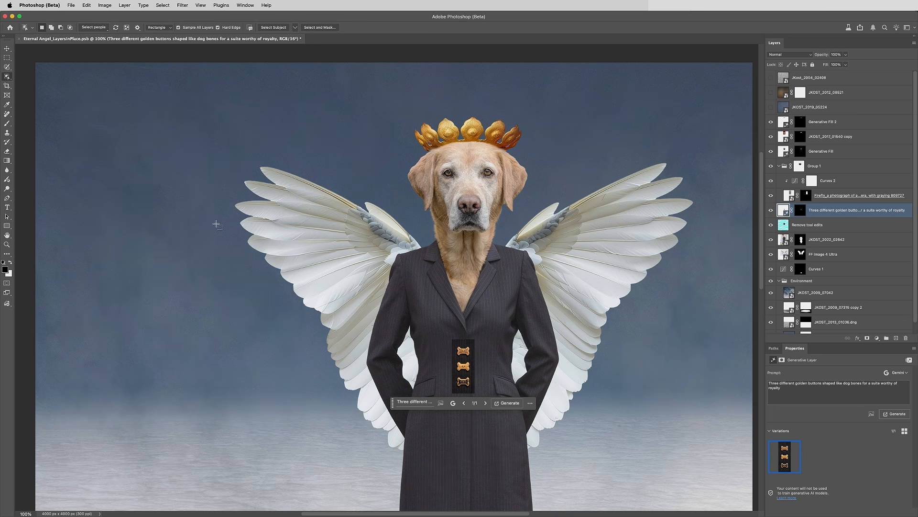
mouse_move(455, 345)
mouse_down()
mouse_move(493, 349)
mouse_move(472, 358)
mouse_up()
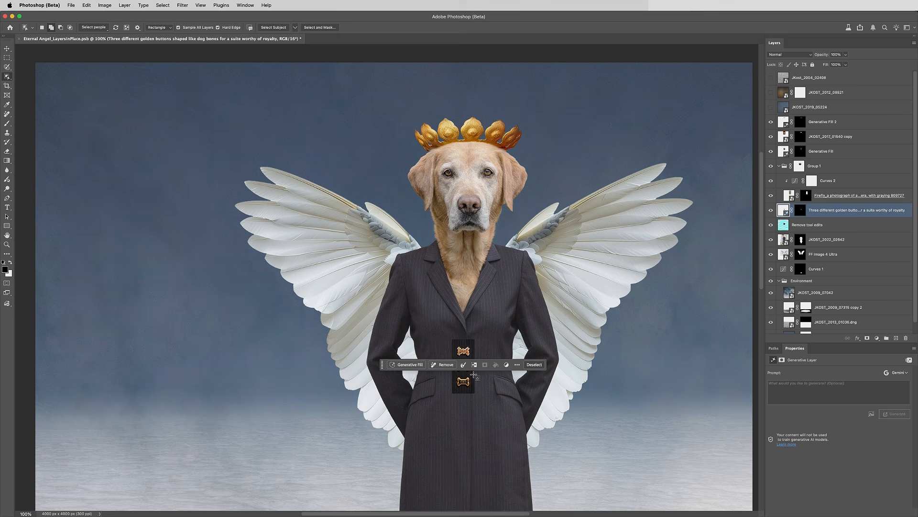
drag(473, 372, 455, 358)
drag(472, 389, 455, 375)
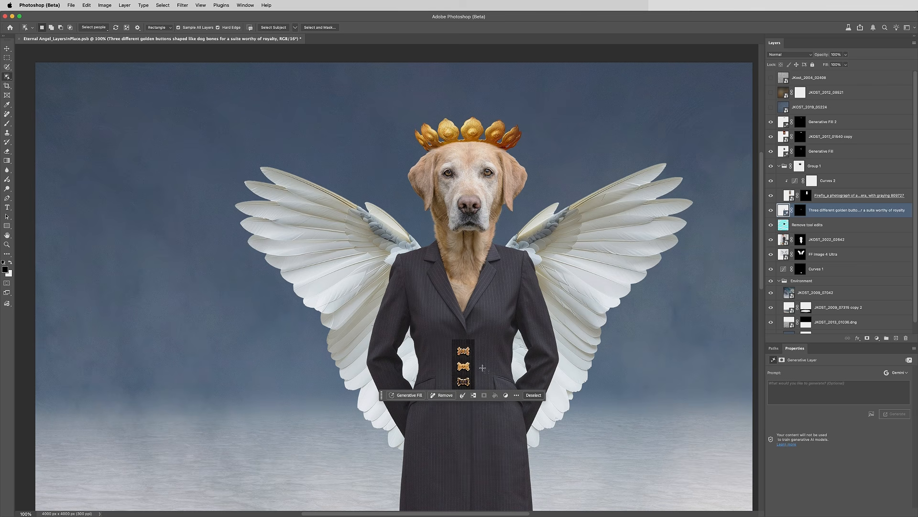
Invert the selection and fill it with black on the bone buttons' layer mask to hide their dark background, and deselect.
click(801, 210)
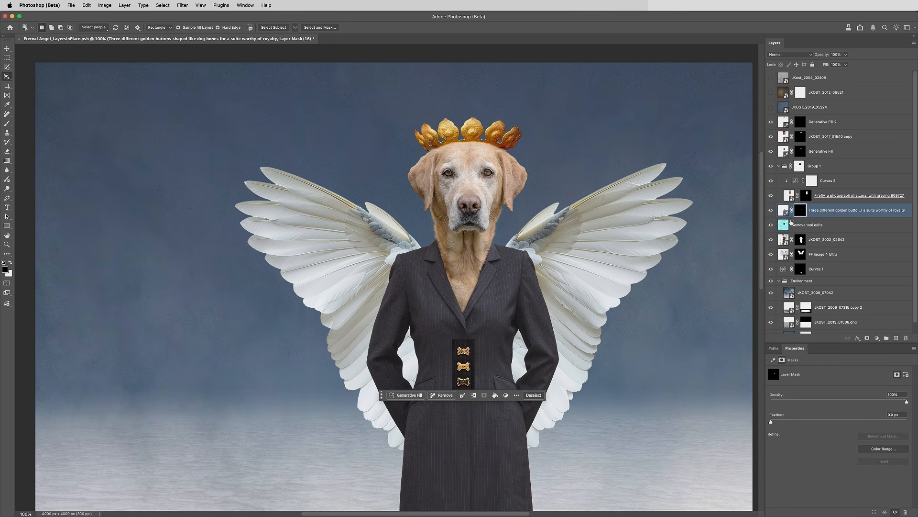
click(474, 395)
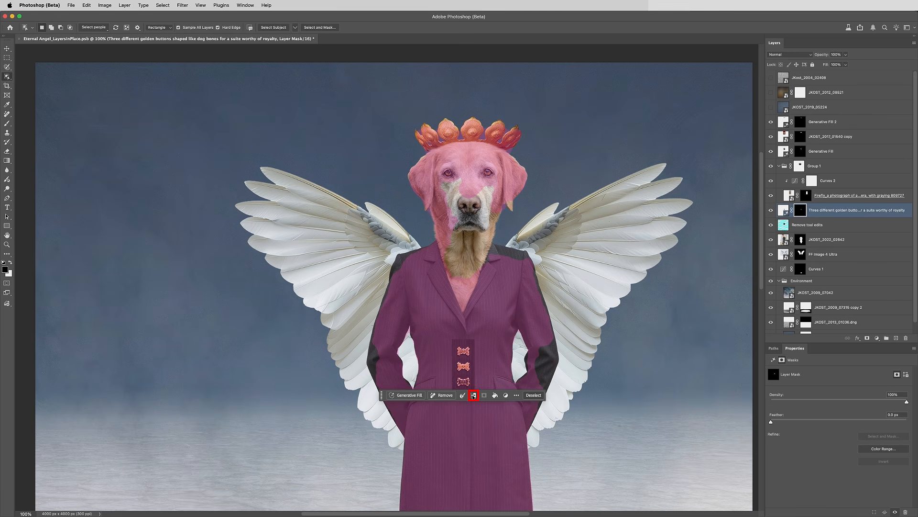
key(ctrl+a)
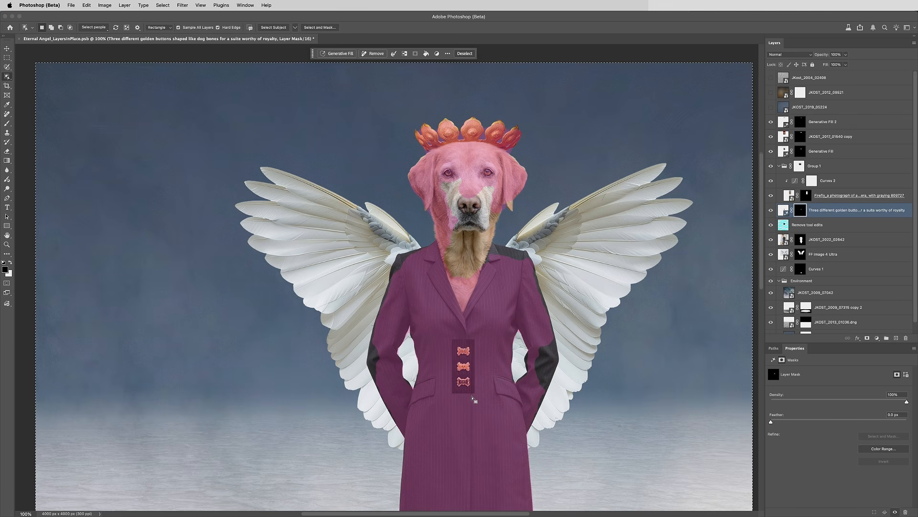
click(426, 53)
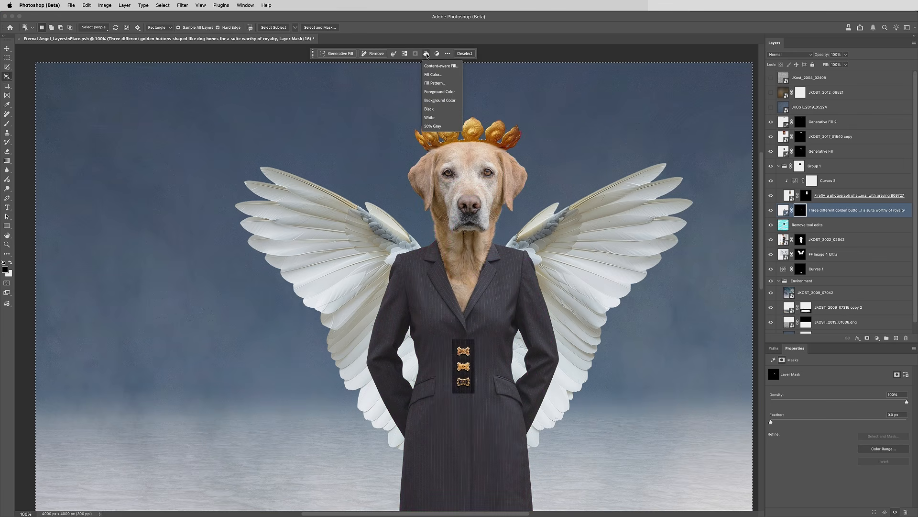
click(438, 109)
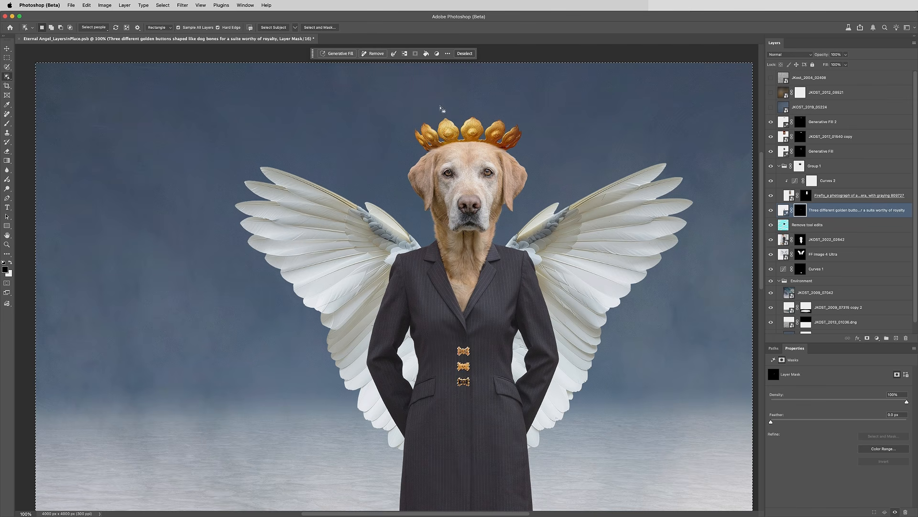
click(463, 53)
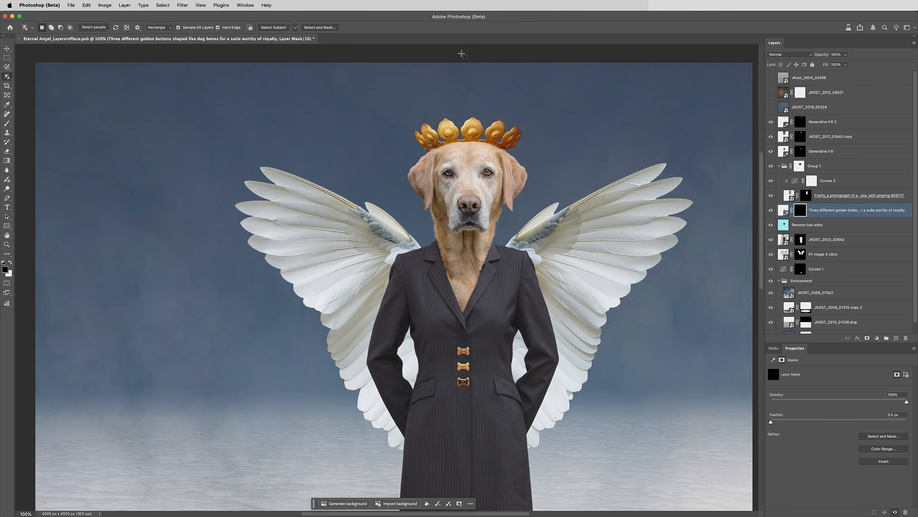
Add a drop shadow to the bone buttons with angle 45°, distance 8 px and size 10 px, and move the buttons slightly up and left.
key(v)
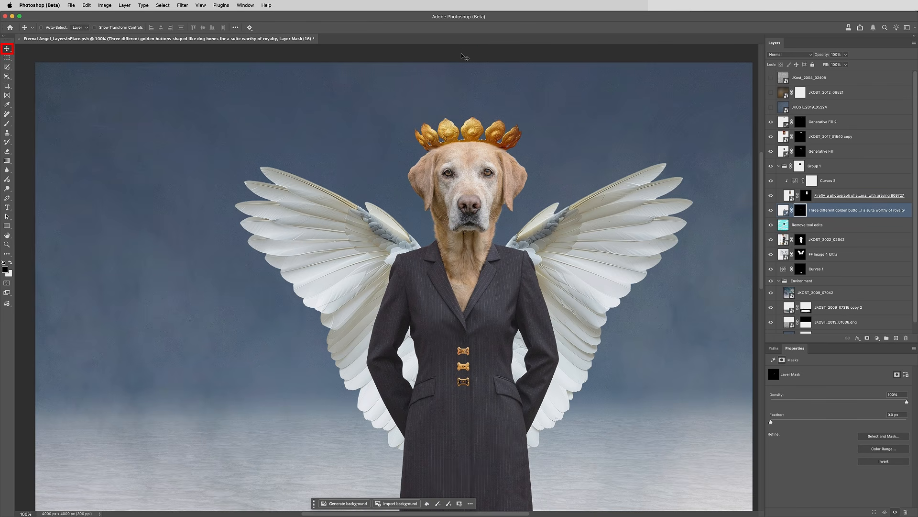
click(785, 211)
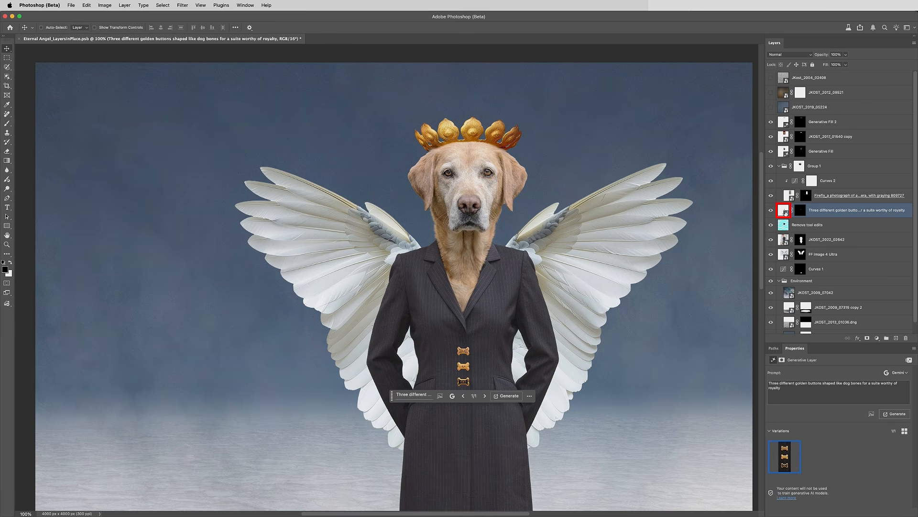
click(858, 338)
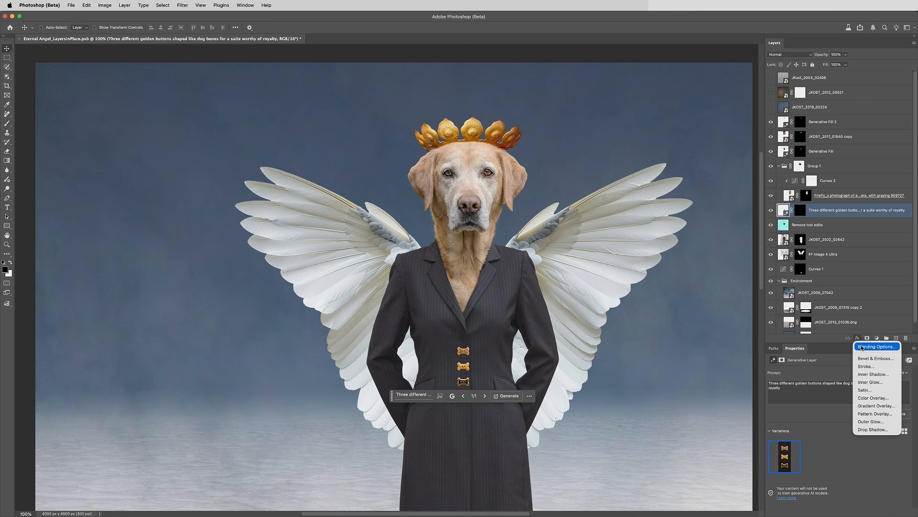
click(877, 430)
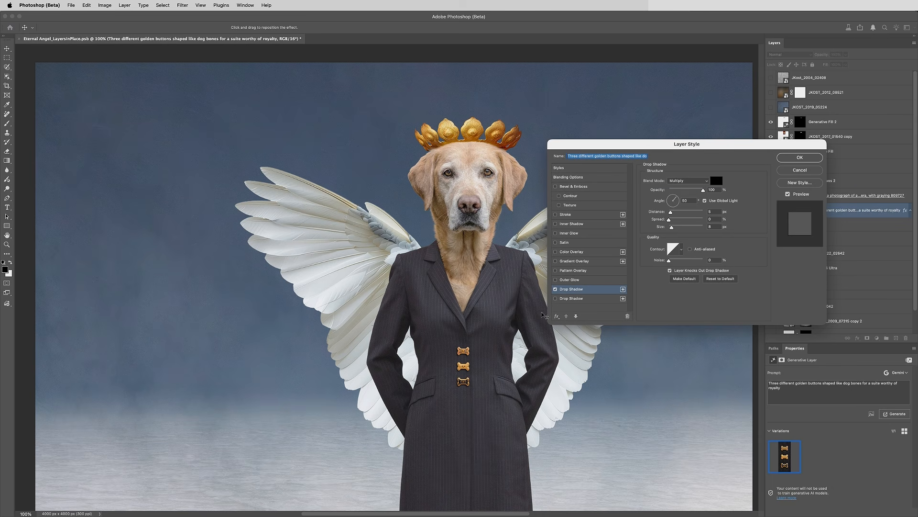
mouse_move(461, 360)
mouse_down()
mouse_move(456, 366)
mouse_move(461, 358)
mouse_up()
double_click(708, 211)
text(8)
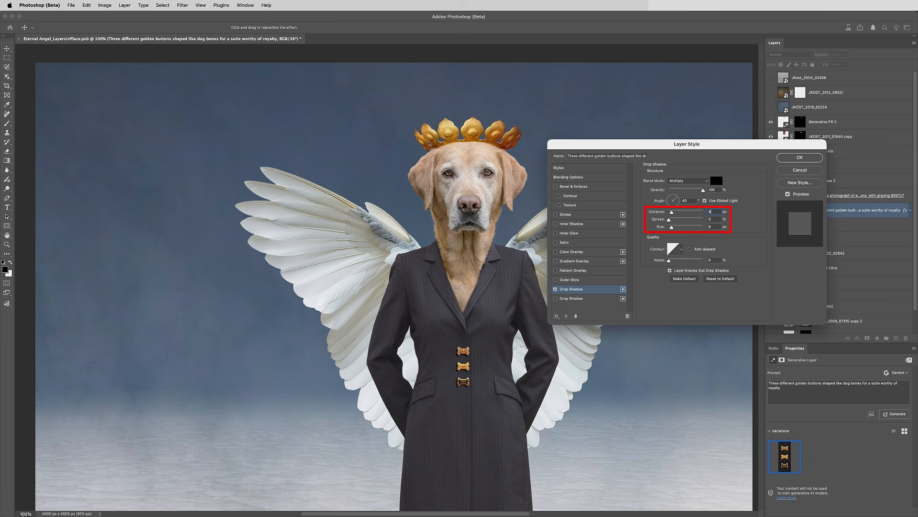
double_click(711, 226)
text(10)
click(794, 159)
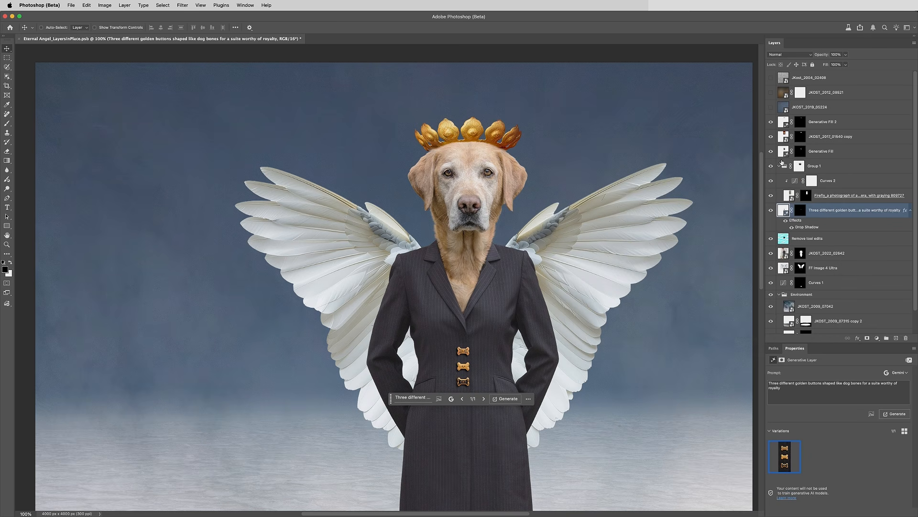
drag(467, 368, 462, 364)
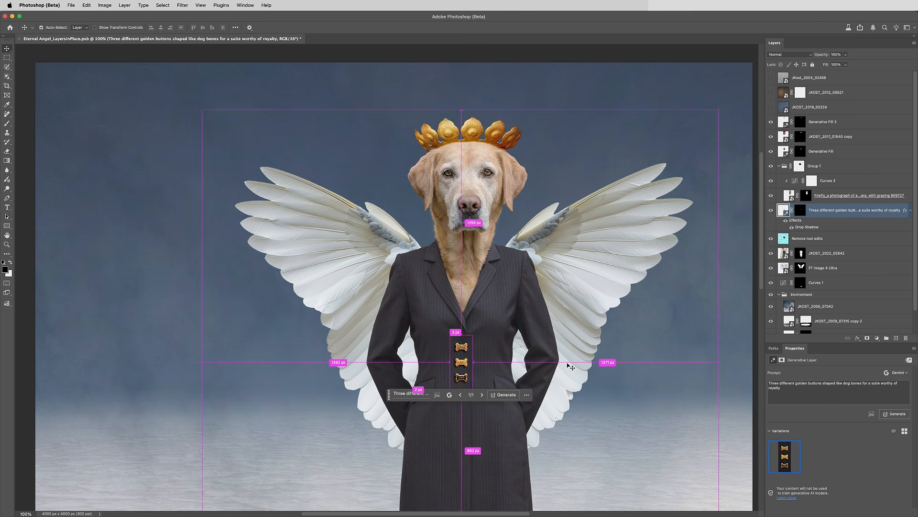
Paint a selection over the water beside the legs and run Generative Fill with Gemini: "Place three golden illuminated flower lanterns floating in the water".
key(super+0)
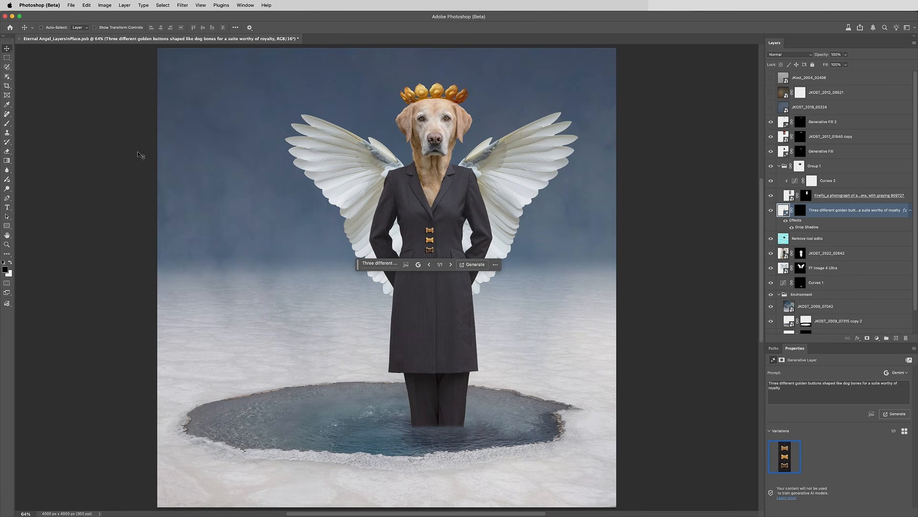
click(7, 67)
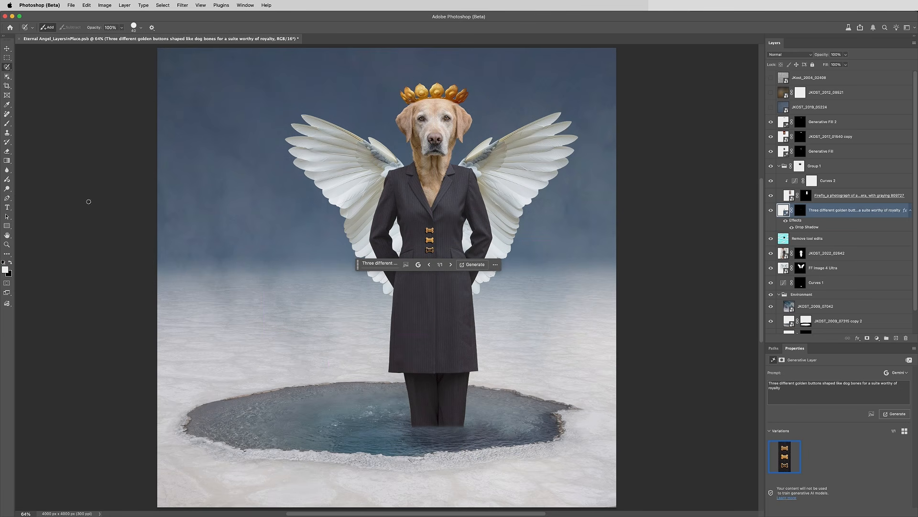
mouse_move(299, 401)
mouse_down()
mouse_move(368, 396)
mouse_move(385, 406)
mouse_move(386, 429)
mouse_move(374, 440)
mouse_move(330, 437)
mouse_move(296, 425)
mouse_move(301, 399)
mouse_up()
click(285, 453)
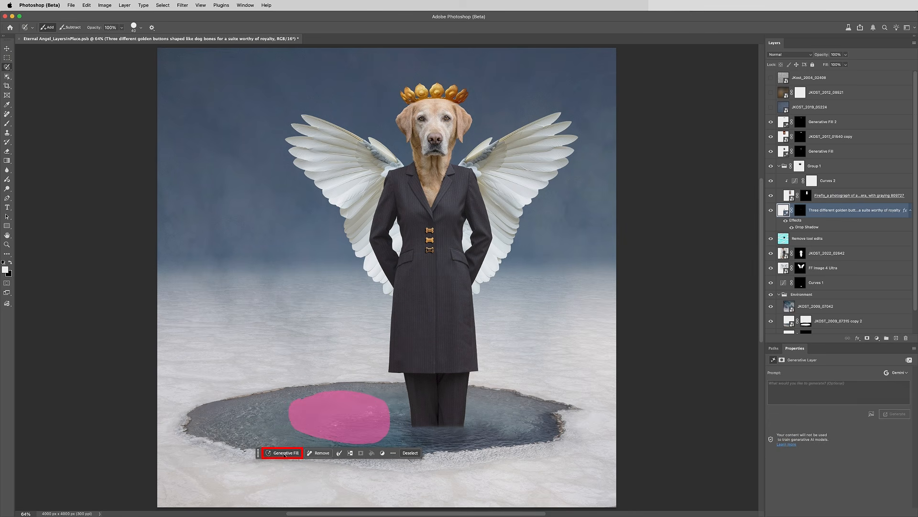
key(super+v)
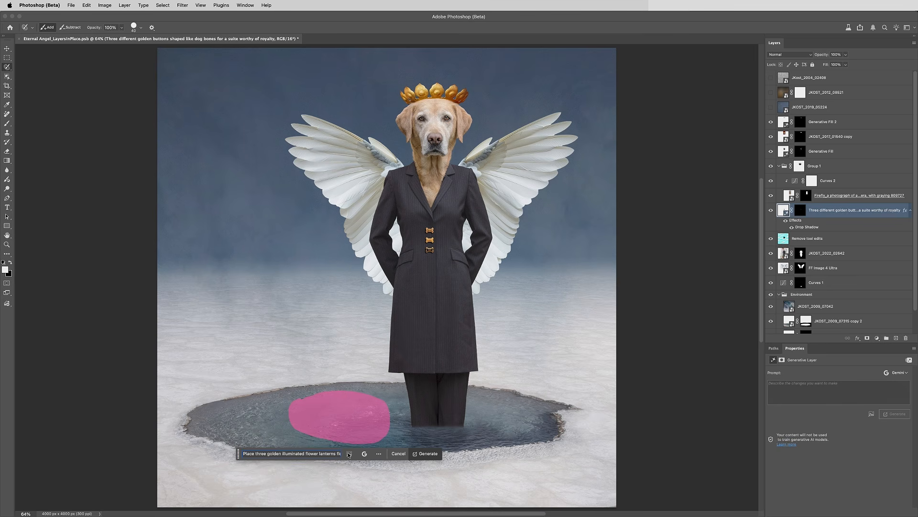
click(364, 453)
click(379, 415)
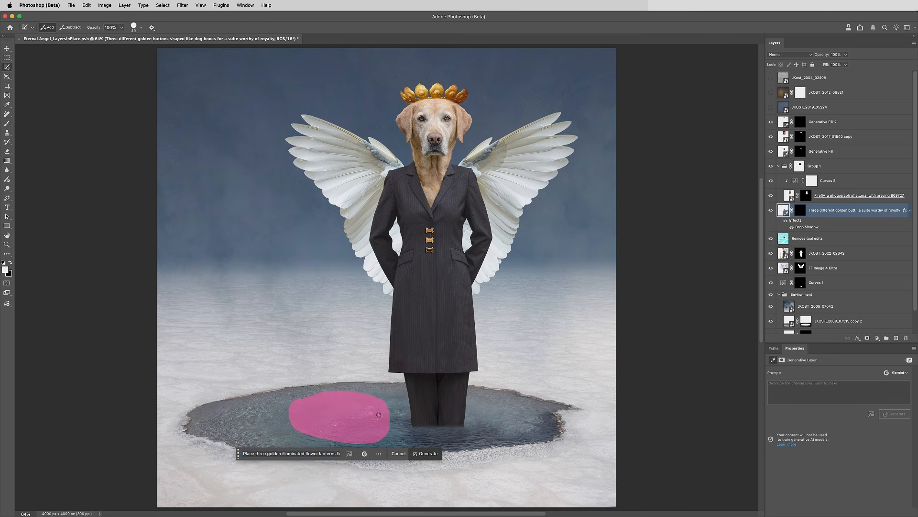
click(426, 454)
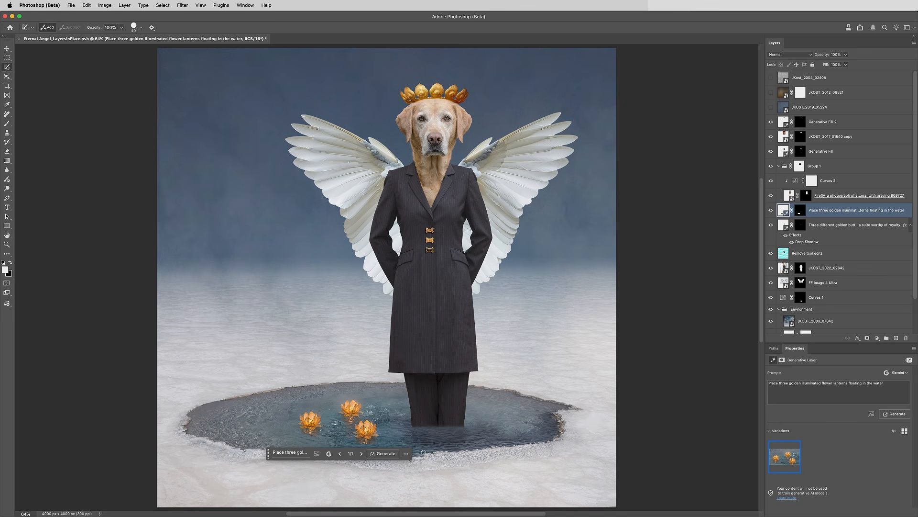
Show the blue texture layer JKOST_2019_05224 and set its blend mode to Soft Light.
click(771, 108)
click(810, 108)
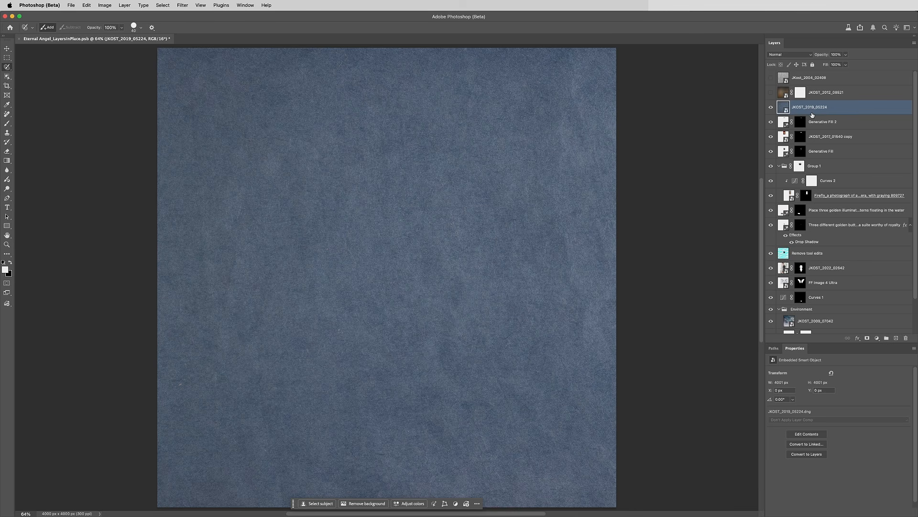
click(790, 54)
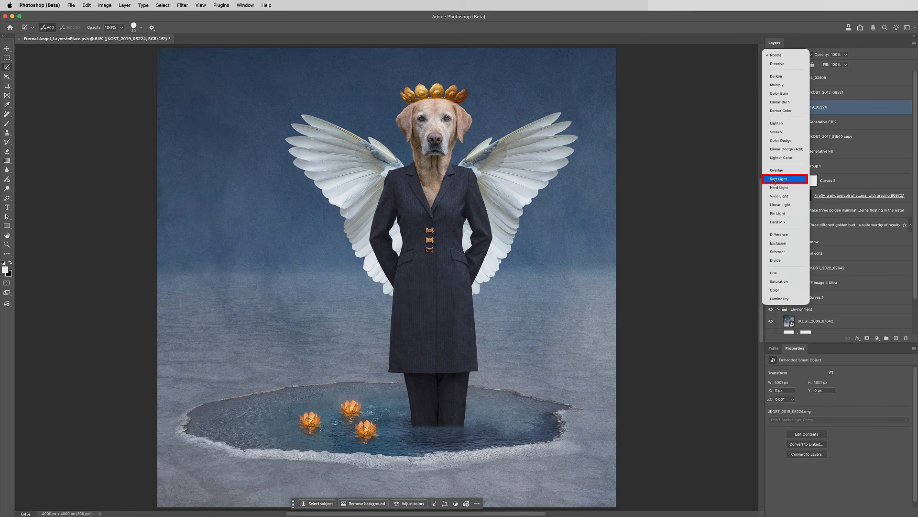
click(775, 180)
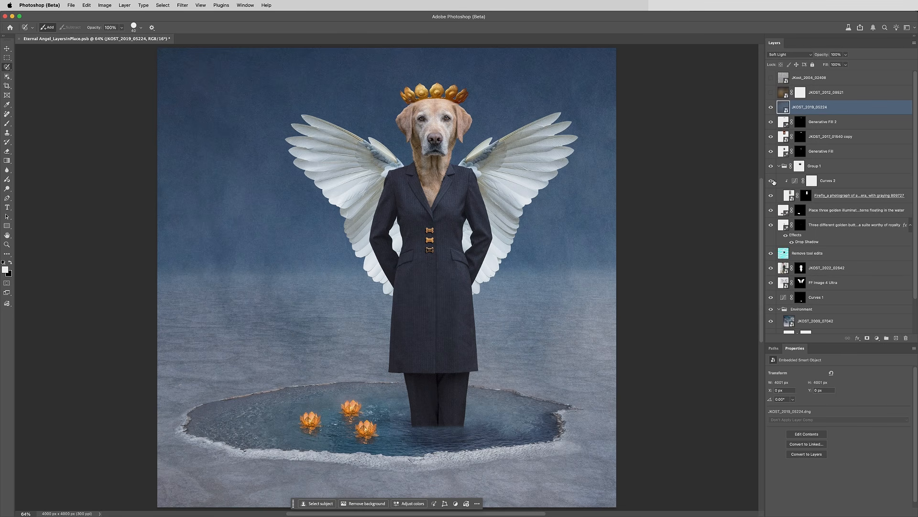
click(847, 55)
mouse_move(848, 64)
mouse_down()
mouse_move(828, 64)
mouse_move(846, 64)
mouse_up()
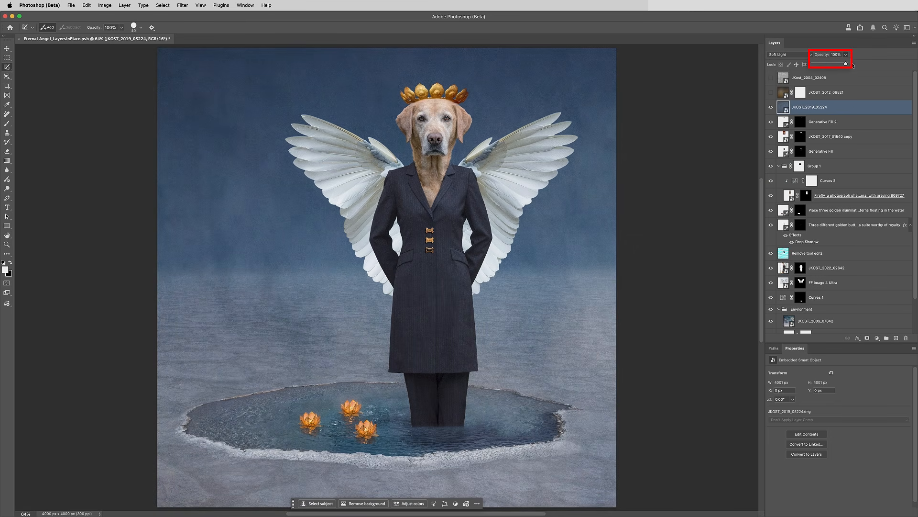
Show the brown texture layer JKOST_2012_08521 and set its blend mode to Color.
click(770, 93)
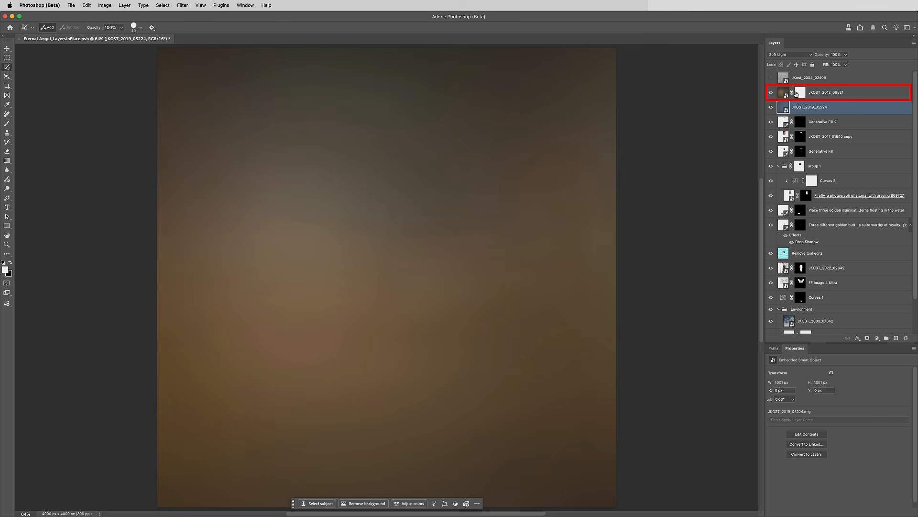
click(820, 93)
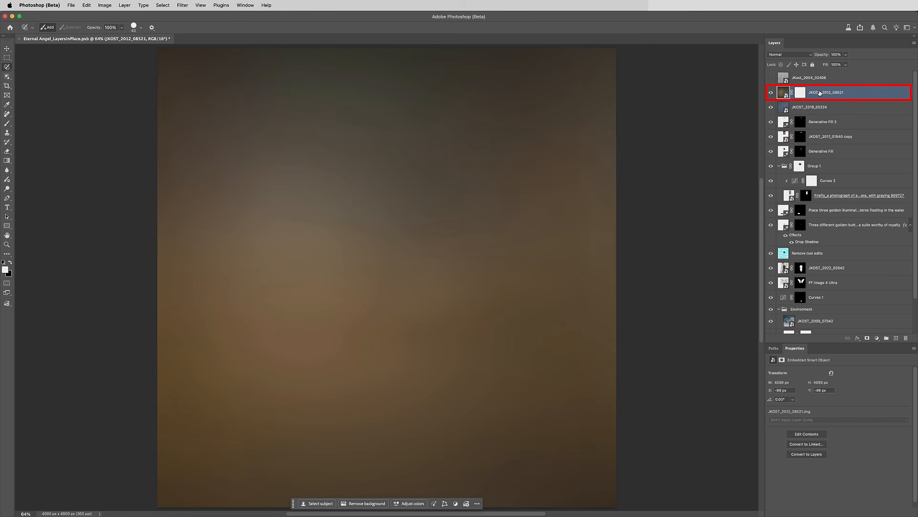
click(798, 55)
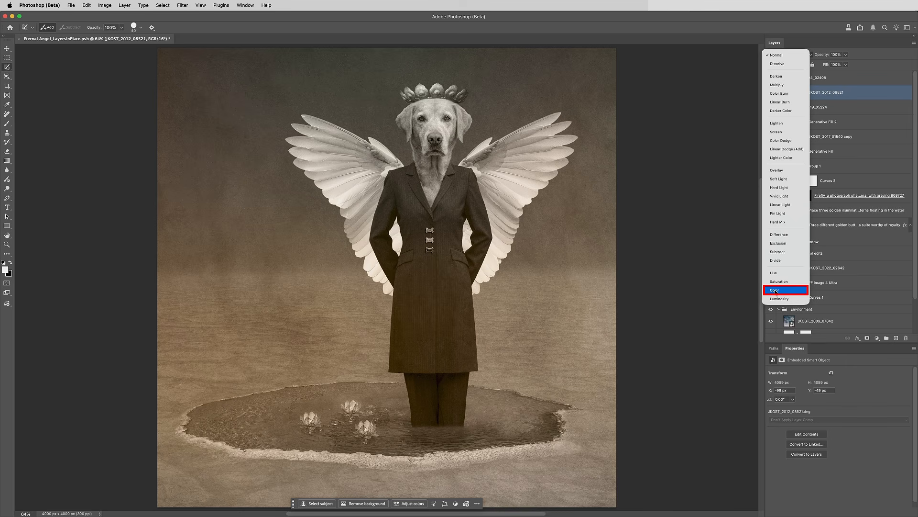
click(775, 290)
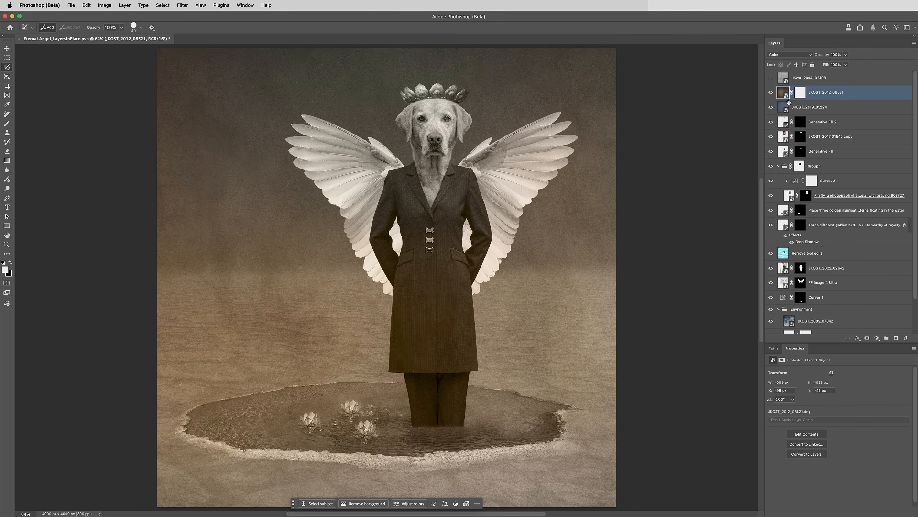
Show the gray texture layer JKost_2004_02408, set its blend mode to Soft Light and its opacity to 40%.
click(786, 79)
click(771, 78)
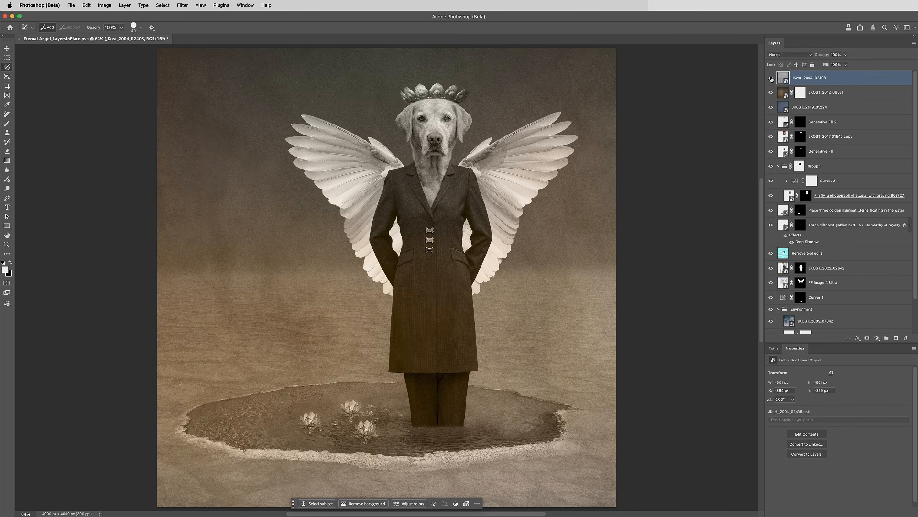
click(776, 55)
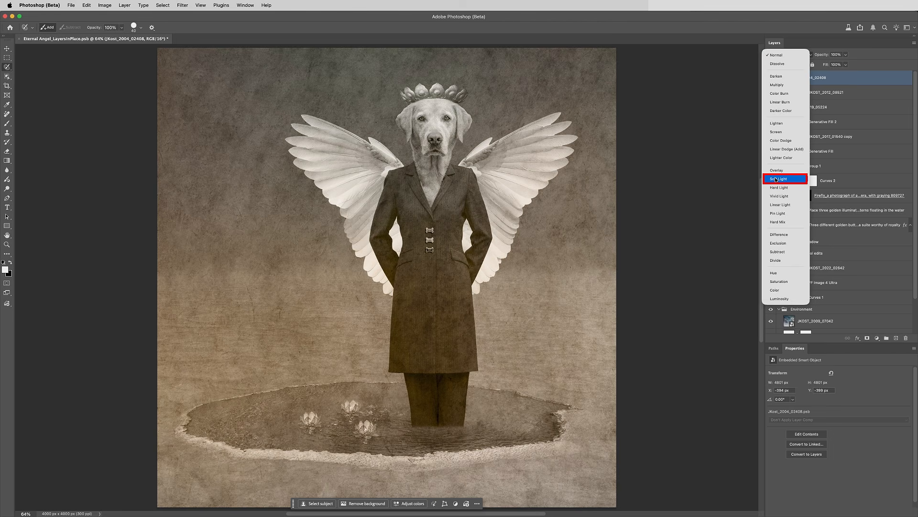
click(776, 179)
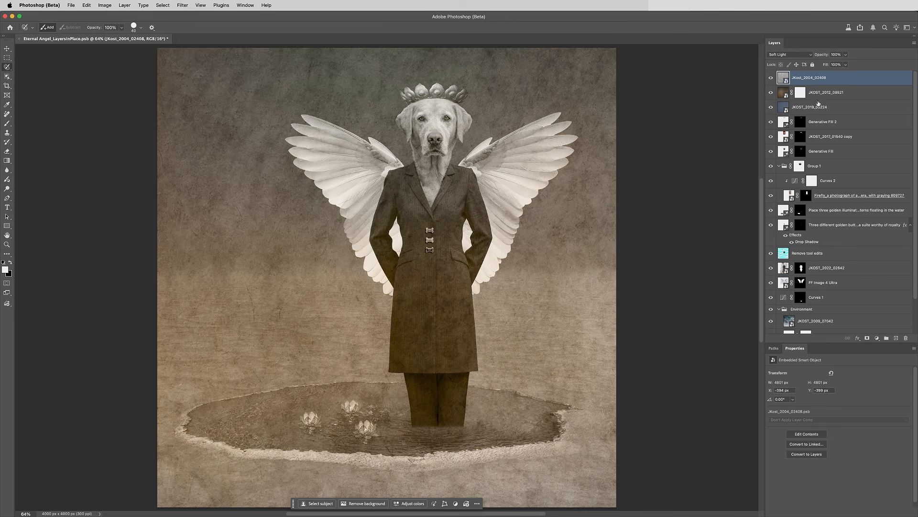
click(836, 54)
text(40)
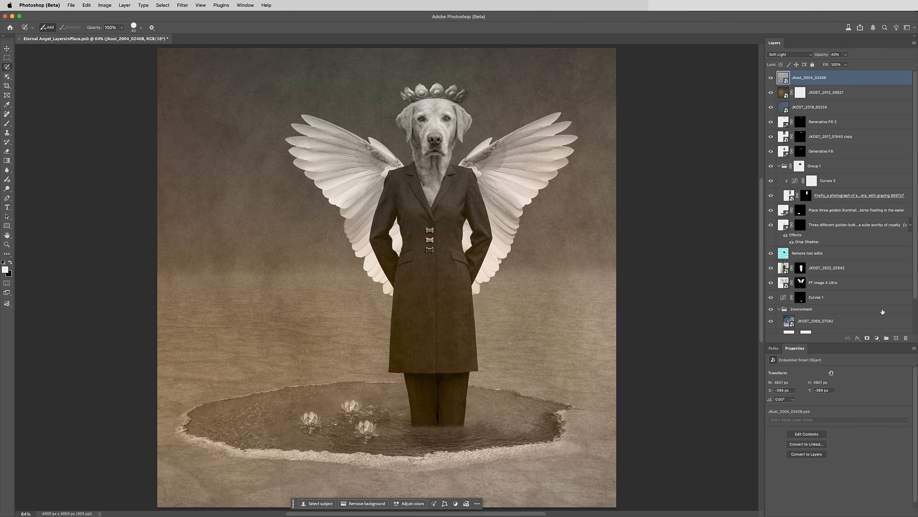
Add a Curves adjustment layer above all layers and darken the midtones by lowering input 127 to output 101.
click(876, 337)
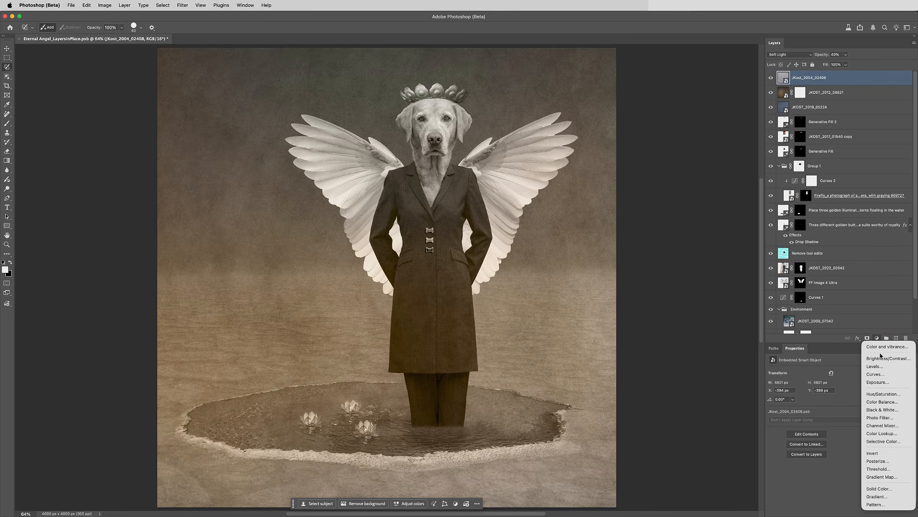
click(892, 375)
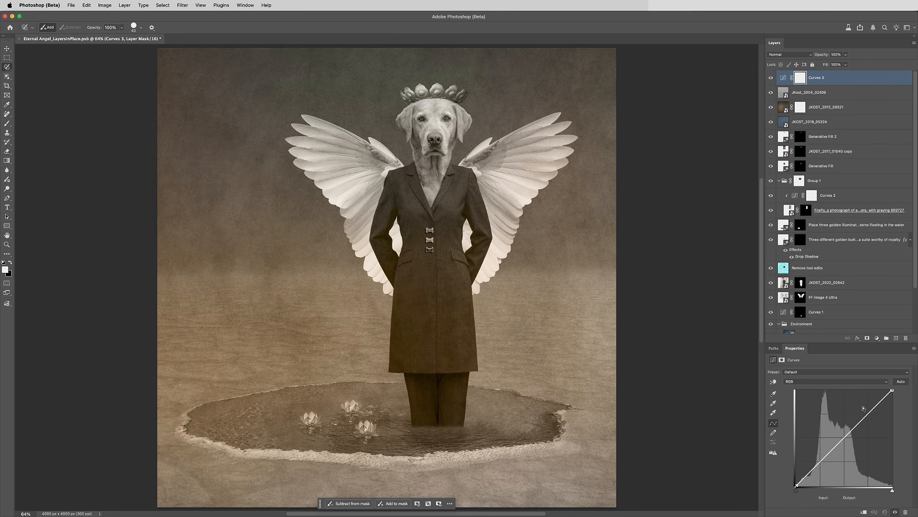
drag(844, 438, 844, 447)
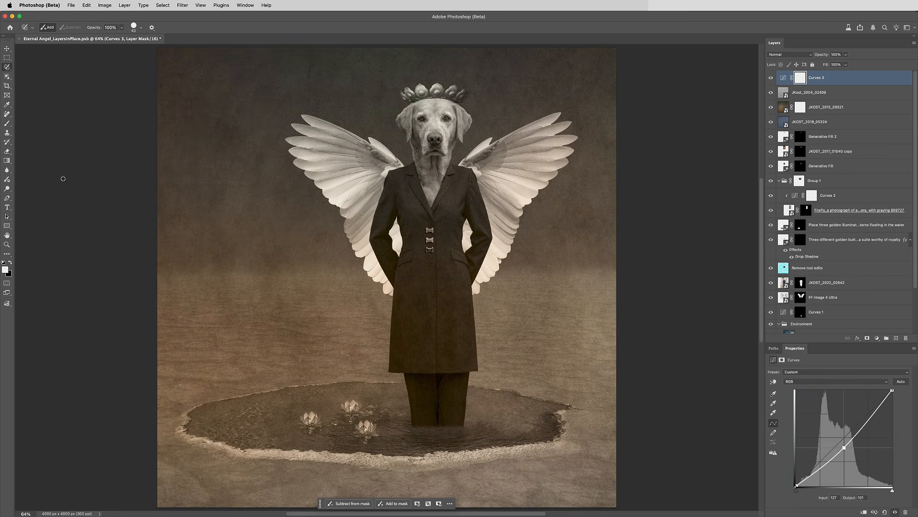
Draw a reversed radial gradient from the figure past the canvas edge on the Curves mask, and shift its midpoint outward to form a vignette.
click(8, 162)
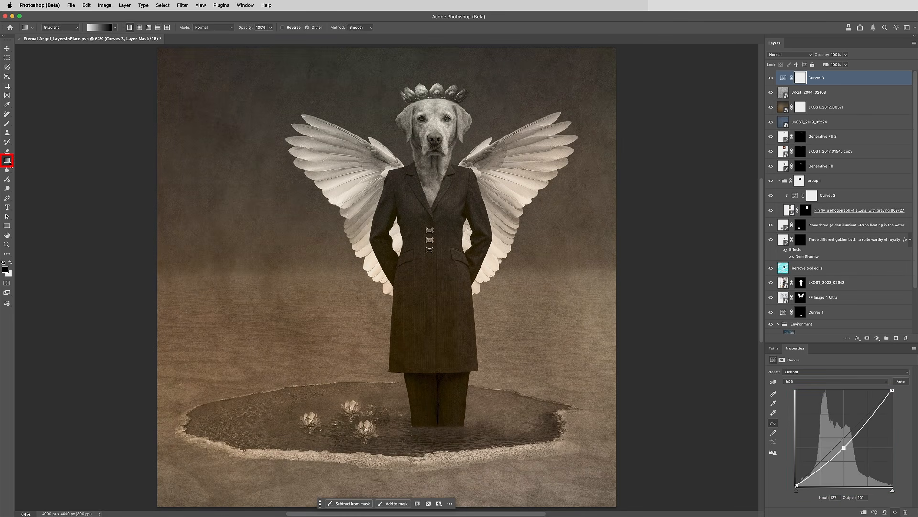
click(140, 27)
drag(397, 268, 145, 259)
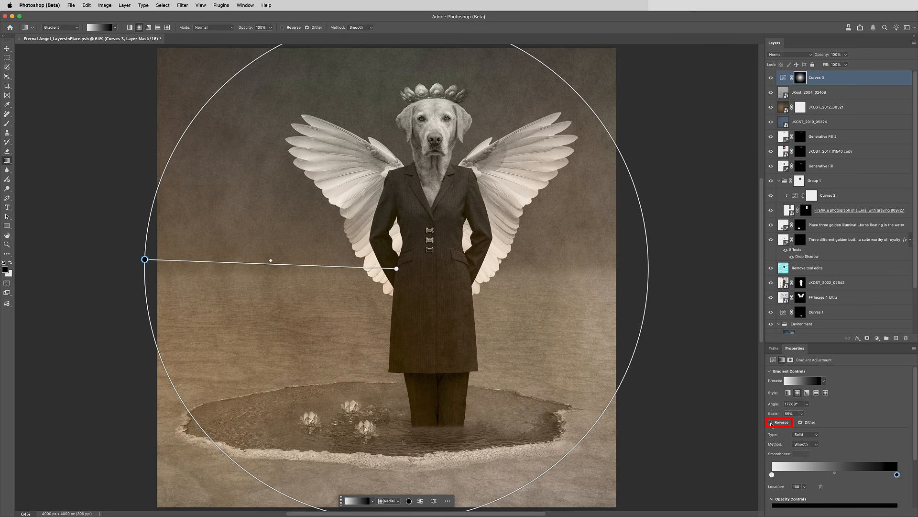
click(770, 422)
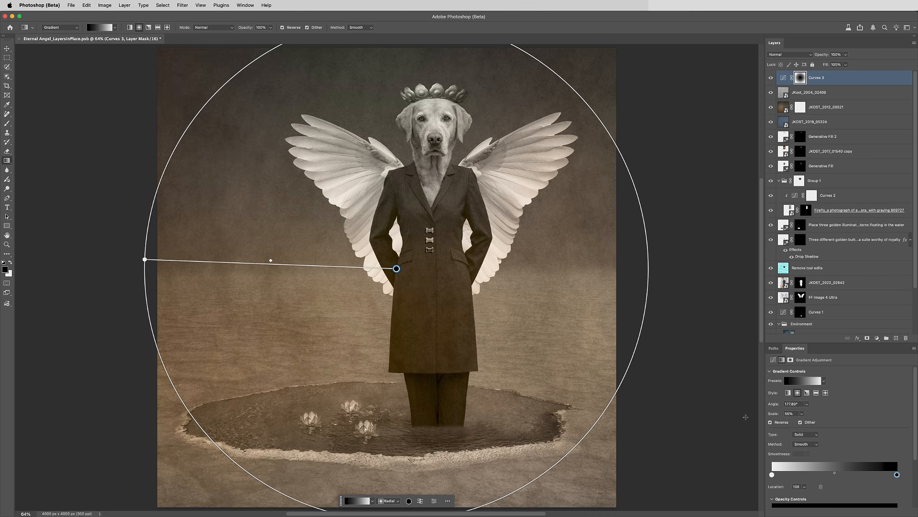
drag(271, 261, 237, 262)
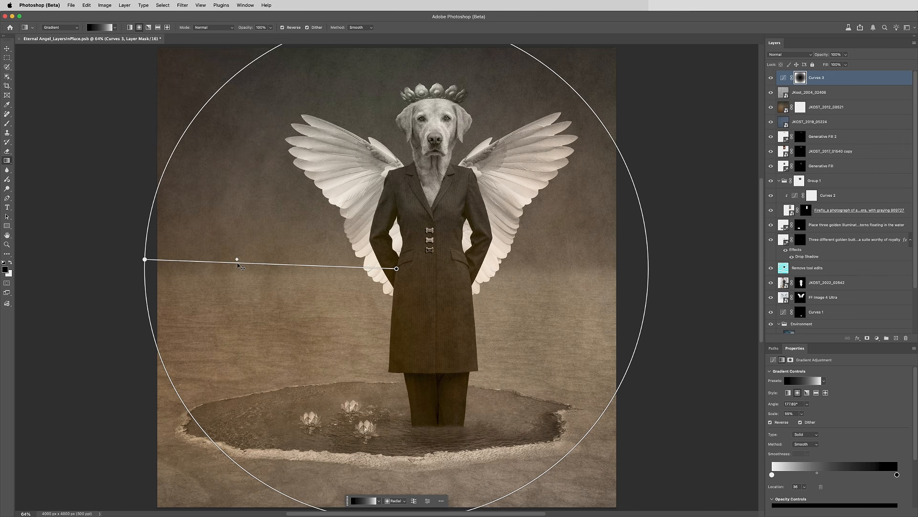
Load the crown's layer mask as a selection and fill it with black on the brown texture layer's mask.
super+click(801, 151)
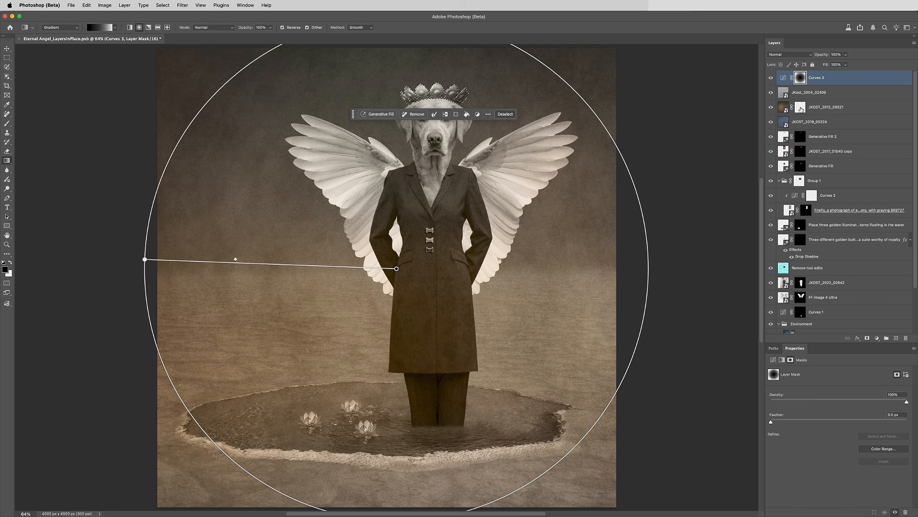
click(801, 110)
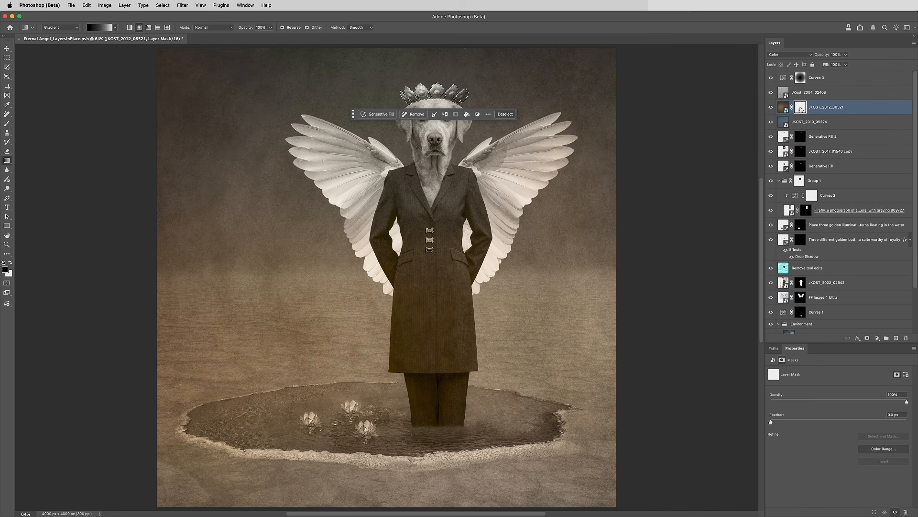
click(467, 114)
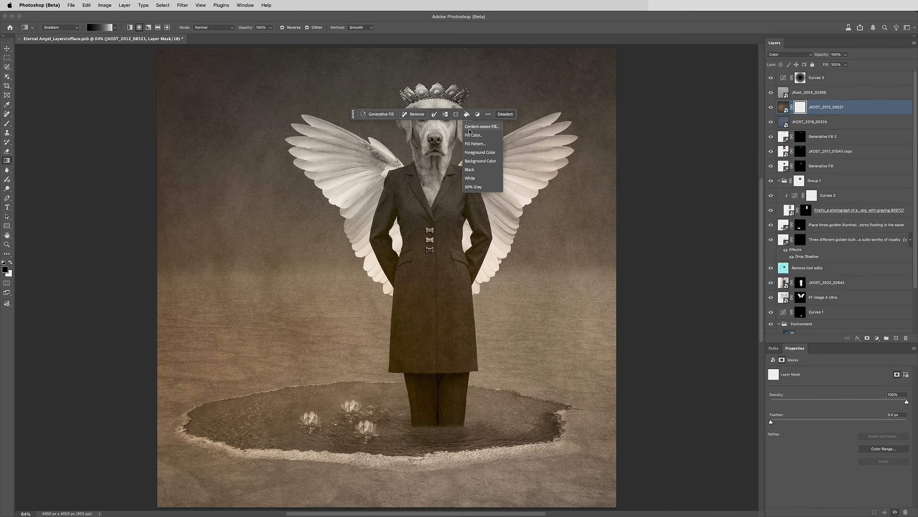
click(479, 171)
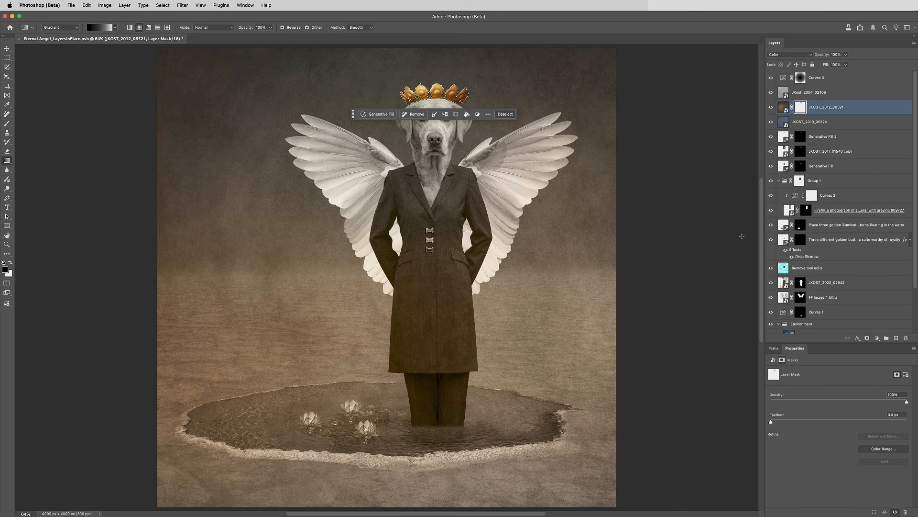
Load the bone buttons' layer mask as a selection, fill it with black on the brown texture layer's mask, and deselect.
super+click(802, 239)
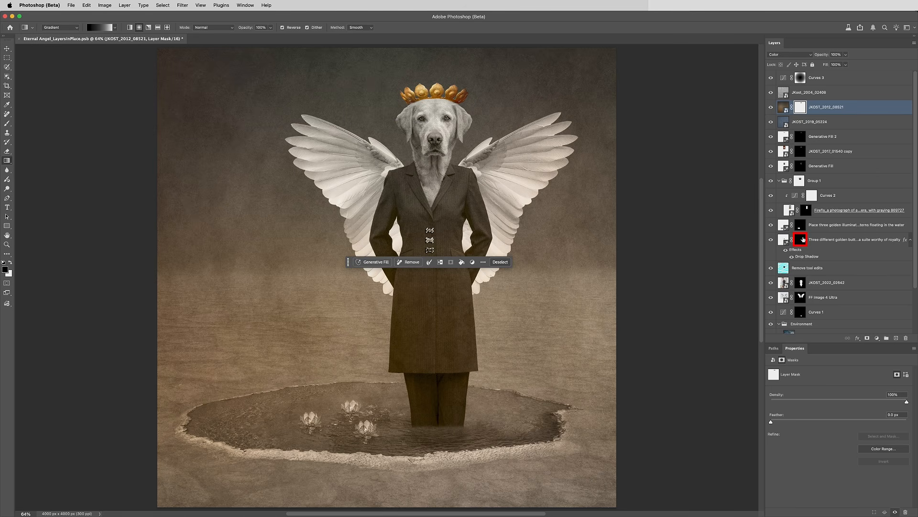
click(462, 263)
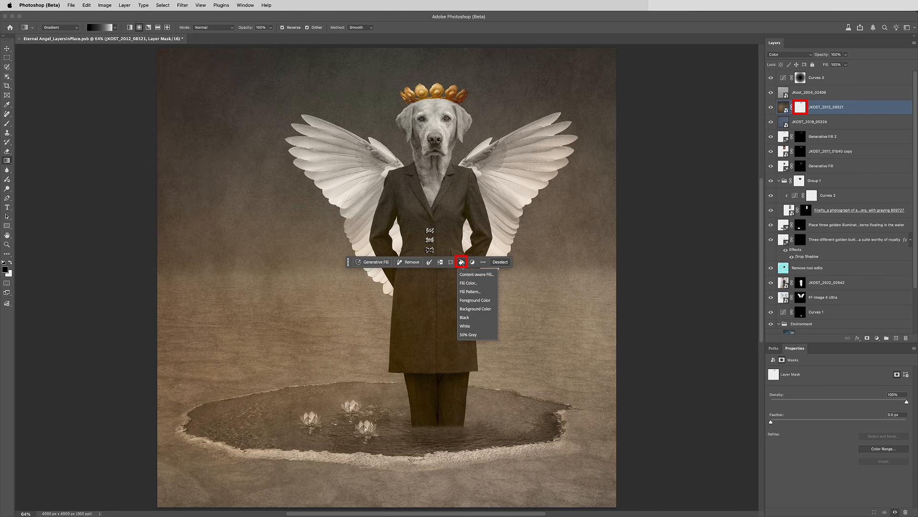
click(474, 317)
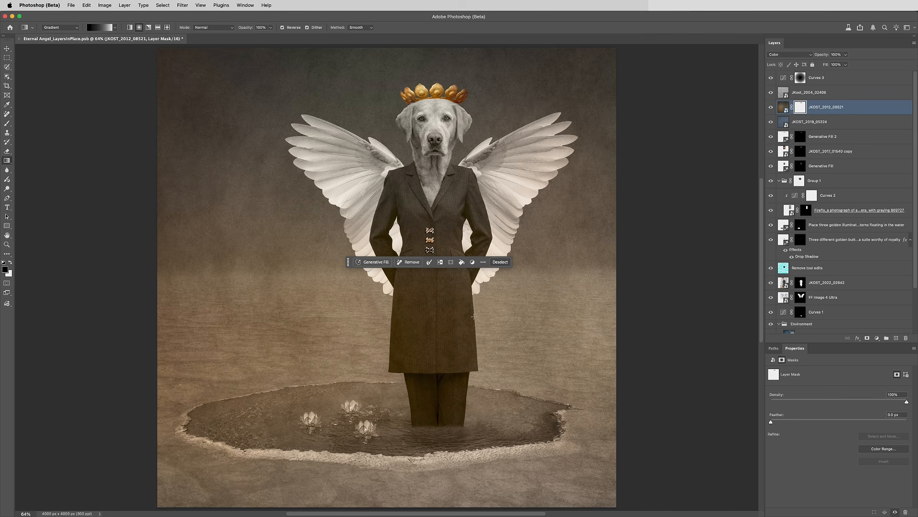
click(502, 263)
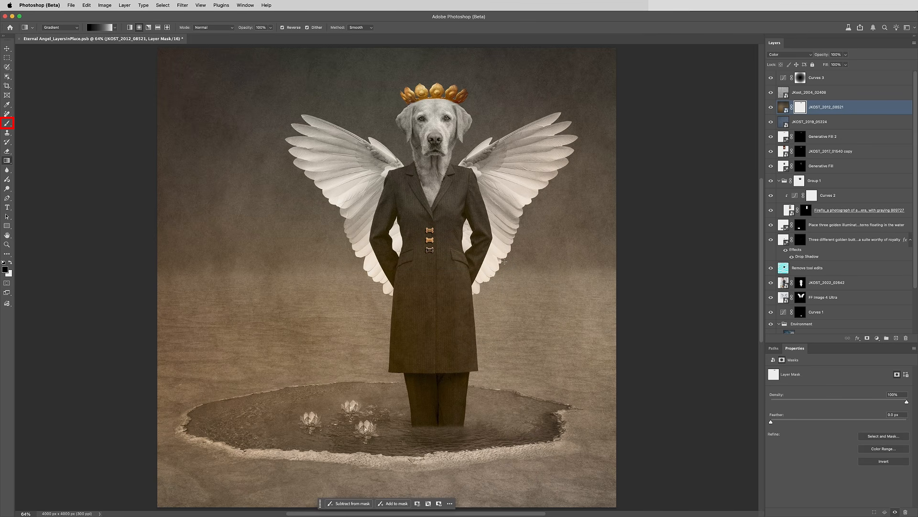
Brush black over the three lanterns on the brown texture's mask at 60% and 50% brush opacity, and set the layer's opacity to 70%.
key(b)
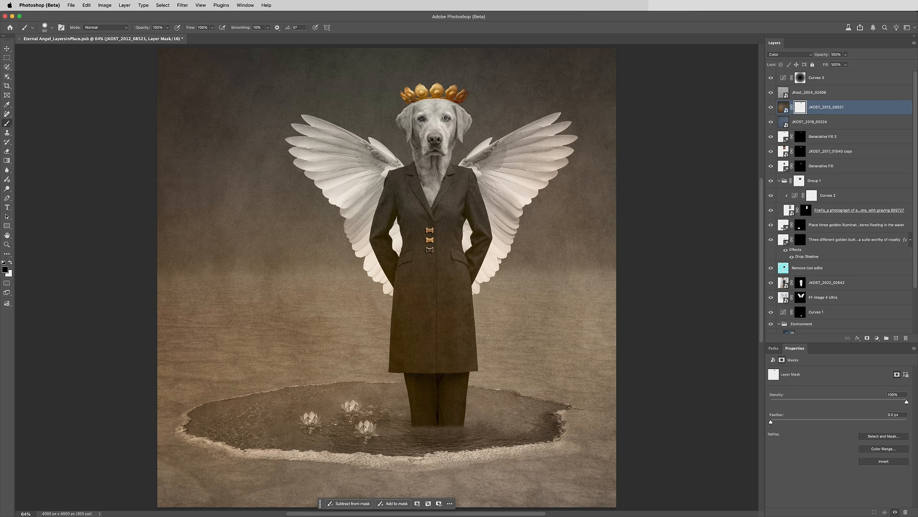
key(6)
mouse_move(349, 406)
mouse_down()
mouse_move(373, 433)
mouse_move(358, 433)
mouse_up()
key(5)
mouse_move(306, 415)
mouse_down()
mouse_move(314, 417)
mouse_move(303, 425)
mouse_move(318, 423)
mouse_up()
click(835, 54)
text(70)
Lower the opacity of the wings layer FF Image 4 Ultra.
click(834, 297)
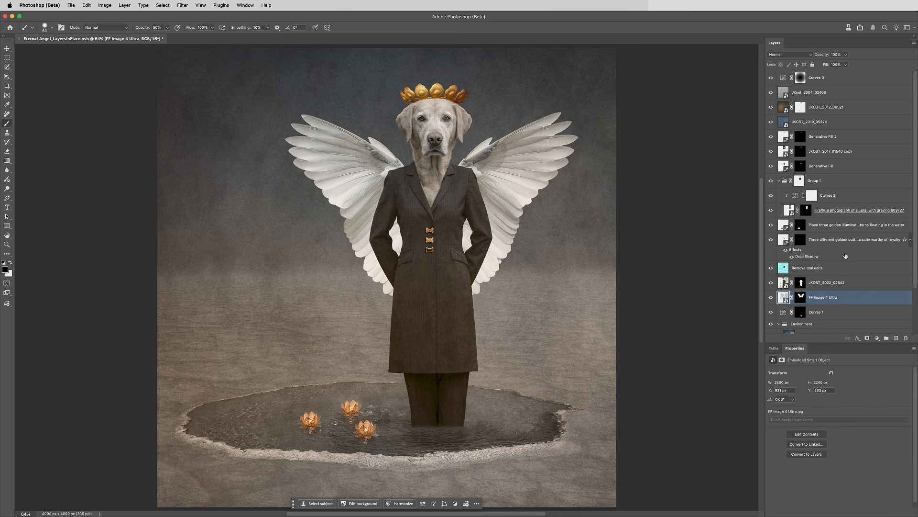
click(846, 55)
drag(846, 64, 836, 68)
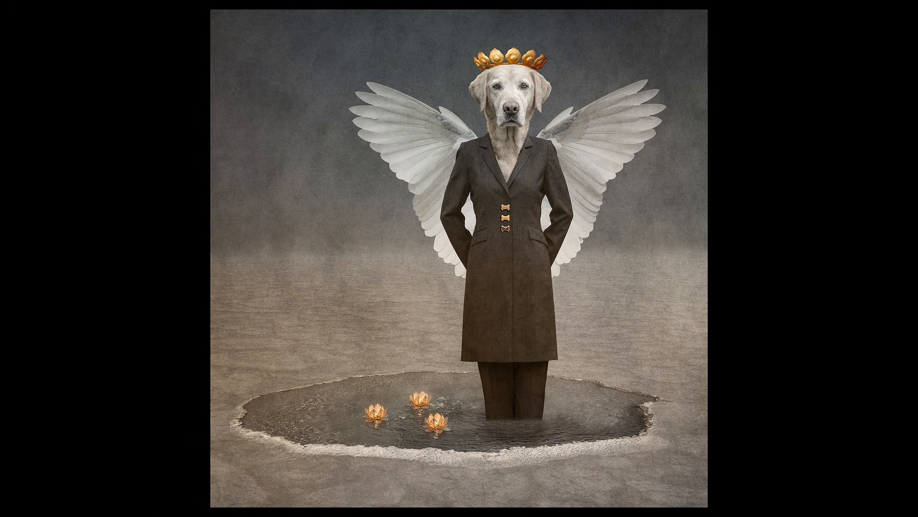